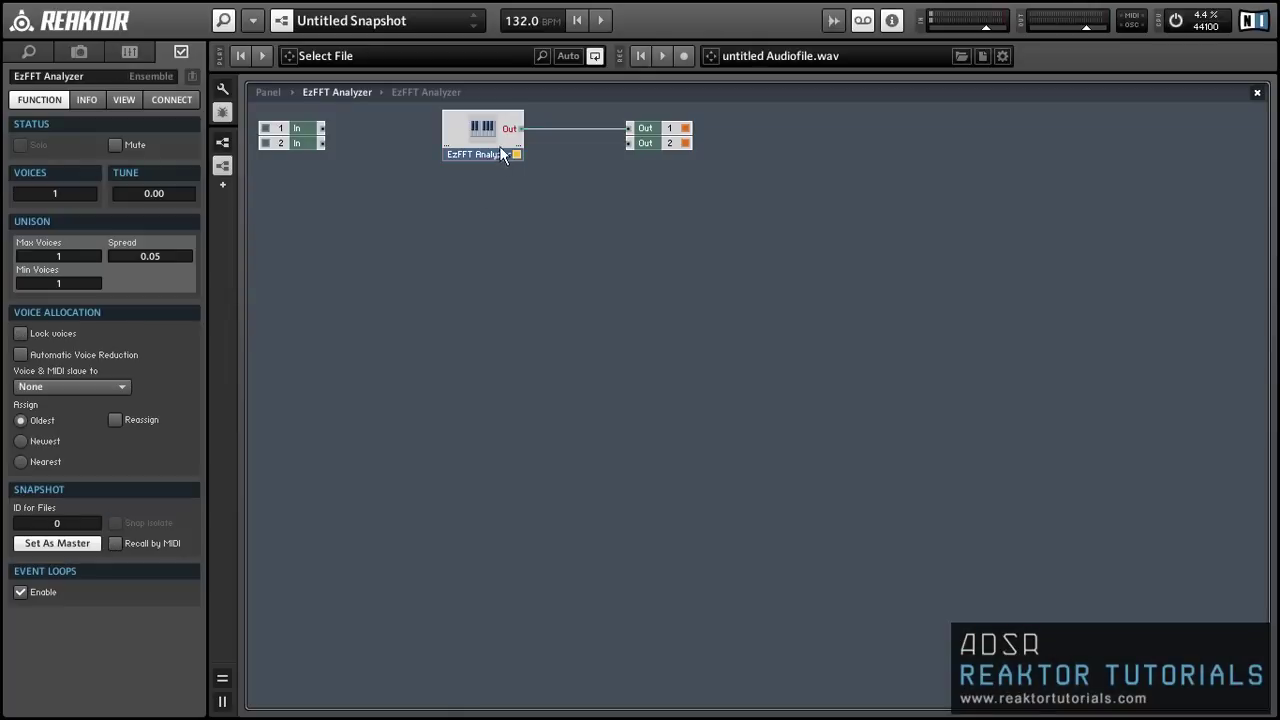
Enter the EzFFT Analyzer instrument and move its Out module beneath the inner analyzer.
{"action": "double_click", "coordinate": [497, 142]}
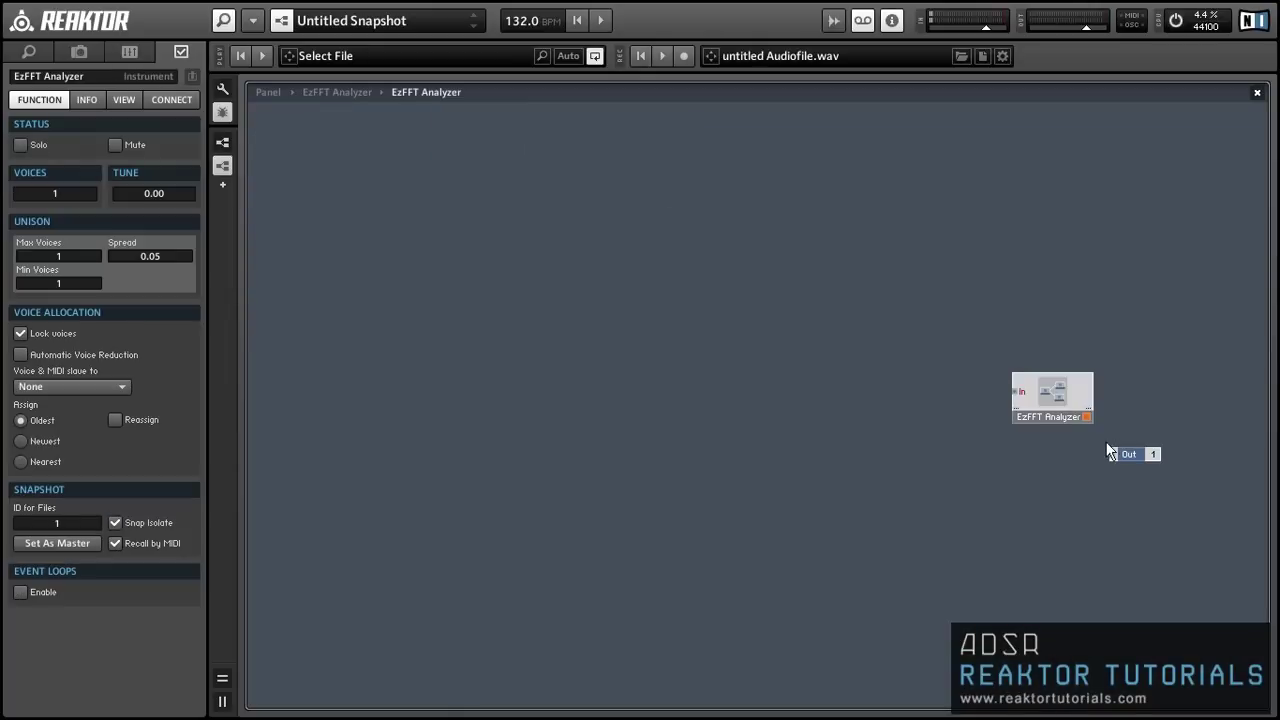
{"action": "left_click_drag", "start_coordinate": [1125, 455], "coordinate": [1019, 456]}
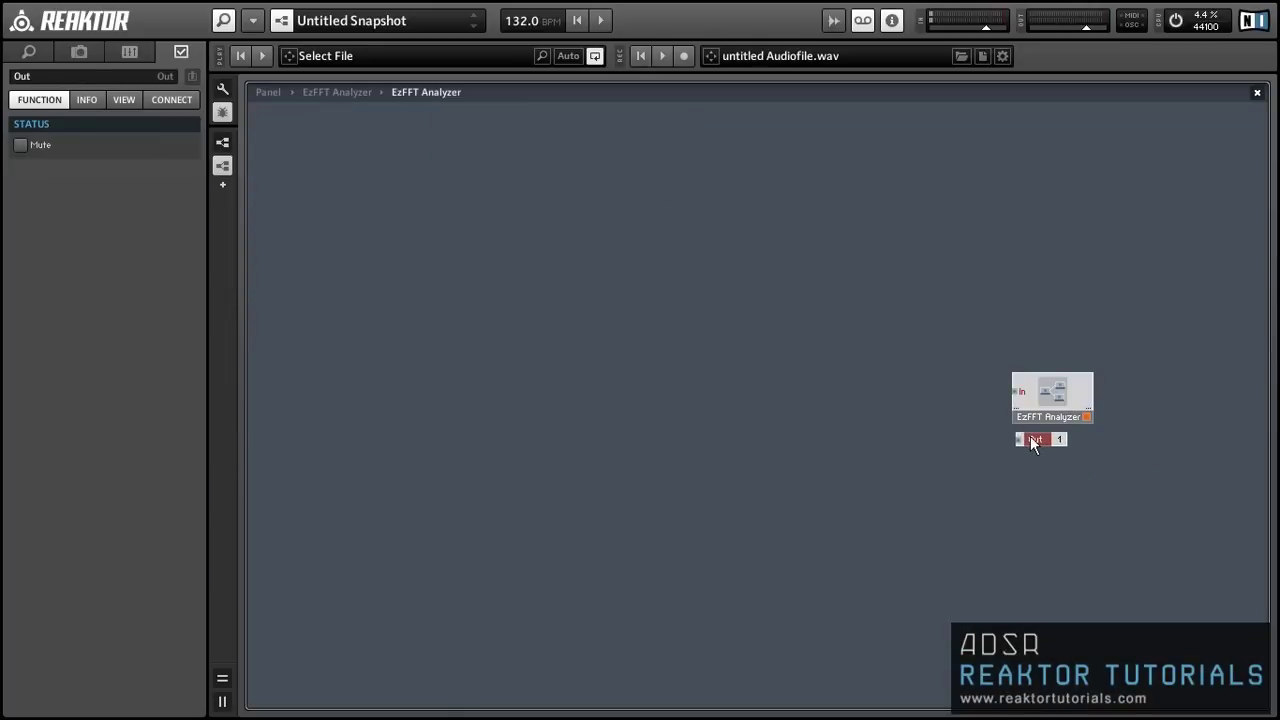
{"action": "left_click", "coordinate": [883, 466]}
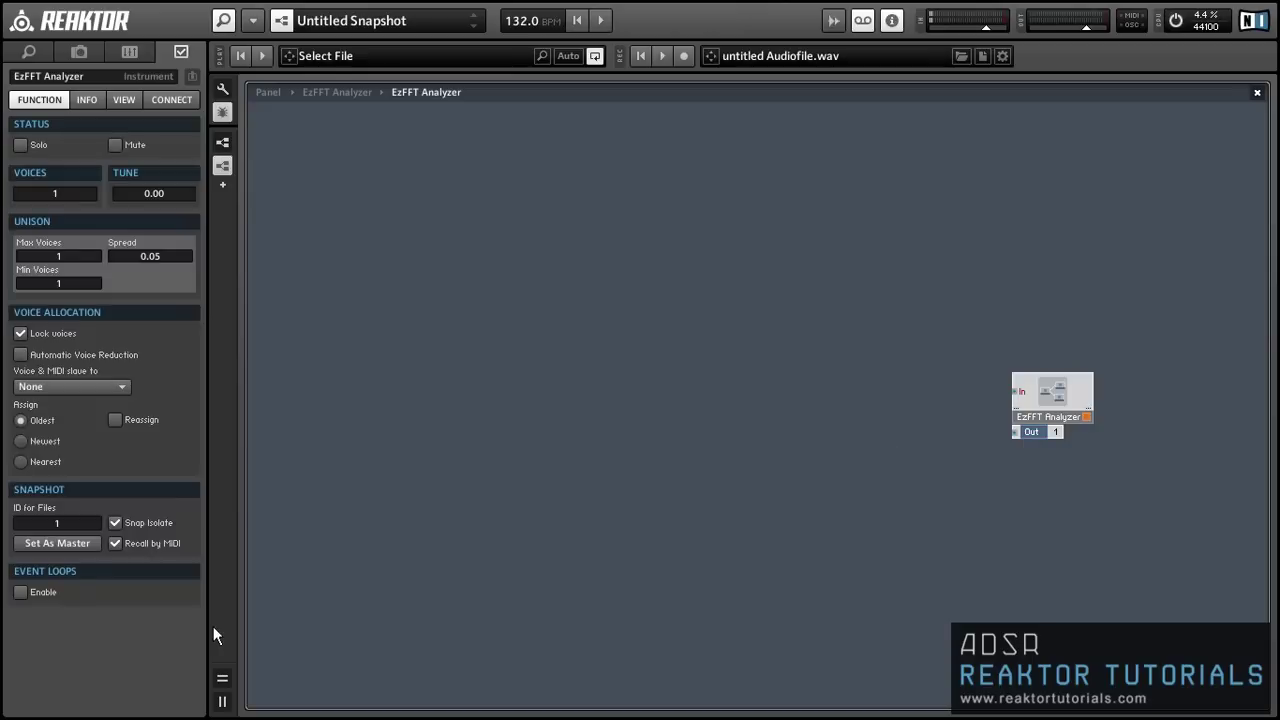
Insert a built-in Sine oscillator and place it left of the canvas centre.
{"action": "right_click", "coordinate": [437, 265]}
{"action": "mouse_move", "coordinate": [450, 276]}
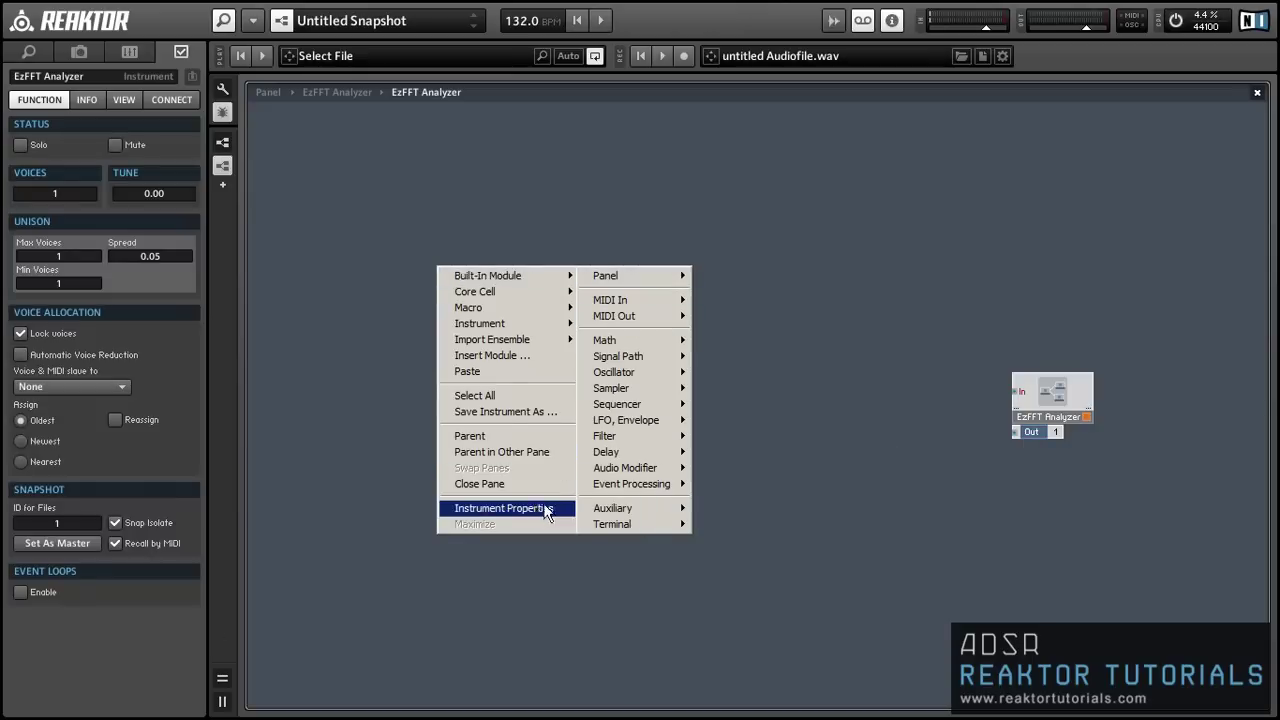
{"action": "mouse_move", "coordinate": [645, 478]}
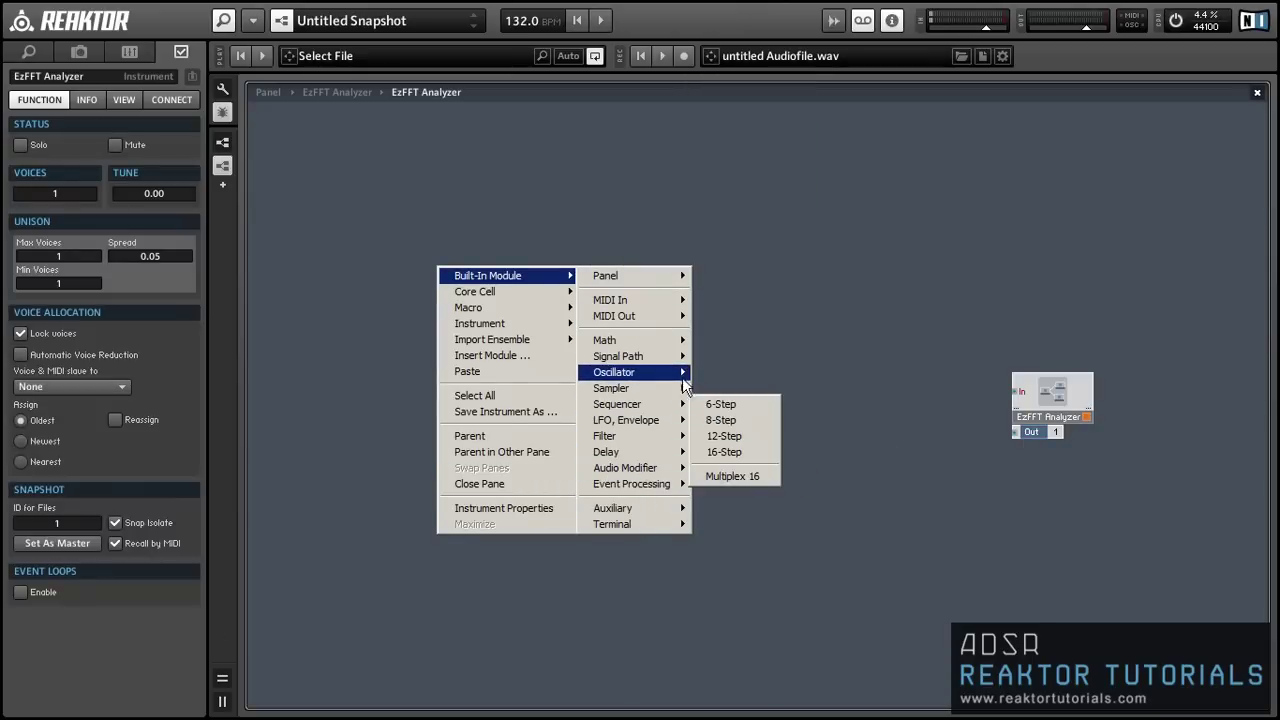
{"action": "mouse_move", "coordinate": [686, 385]}
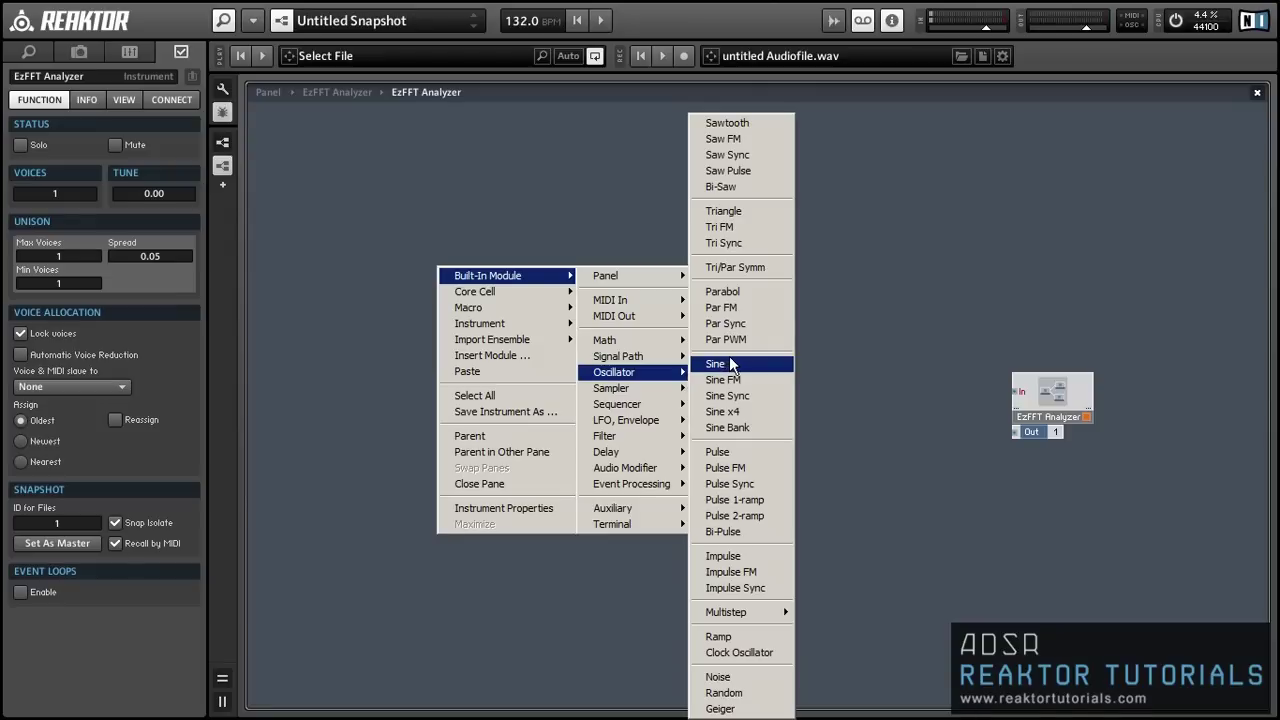
{"action": "left_click", "coordinate": [729, 360]}
{"action": "left_click_drag", "start_coordinate": [484, 292], "coordinate": [531, 368]}
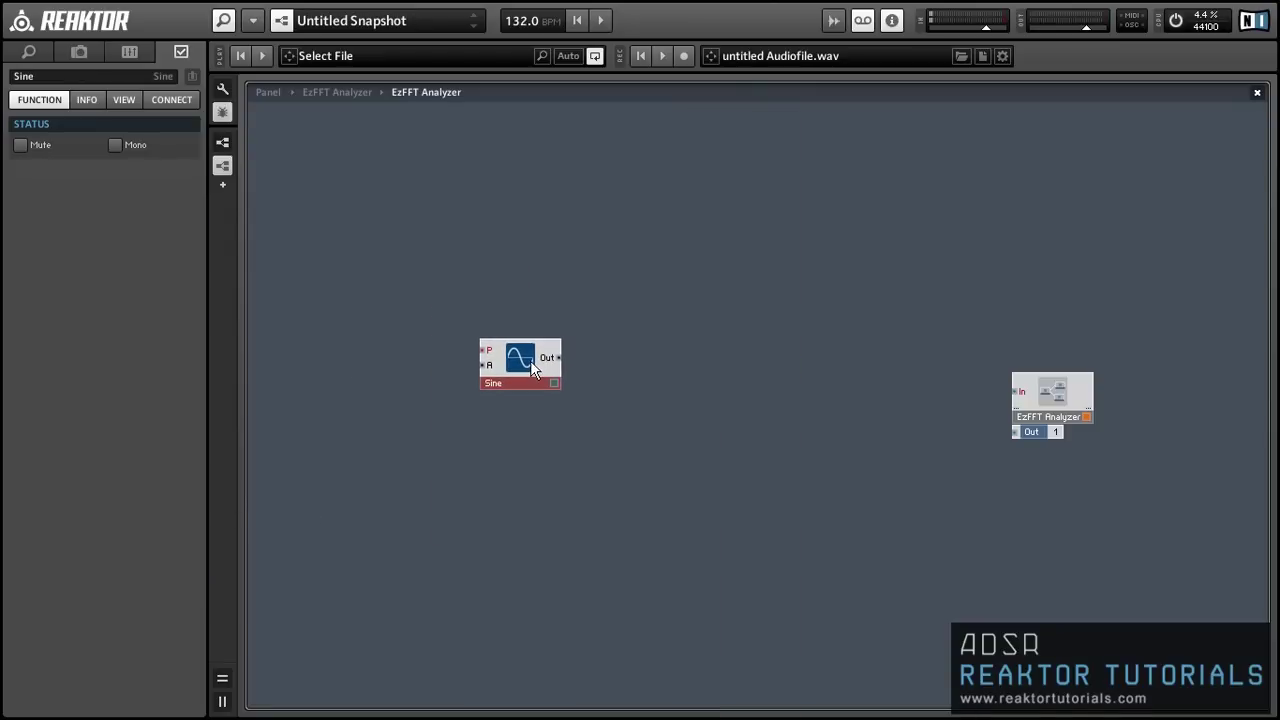
{"action": "left_click", "coordinate": [627, 385]}
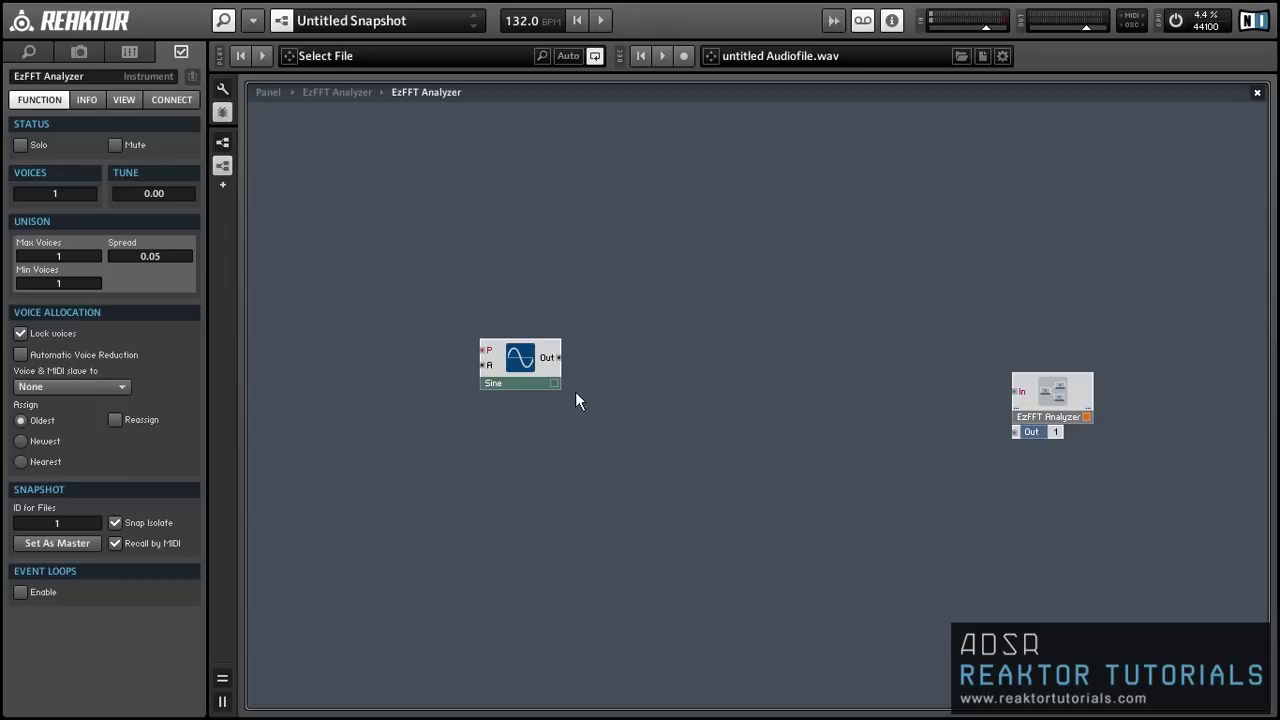
Add a NotePitch MIDI In module via 'note pit' search and wire it to Sine's P input.
{"action": "double_click", "coordinate": [519, 381]}
{"action": "type", "text": "note pit"}
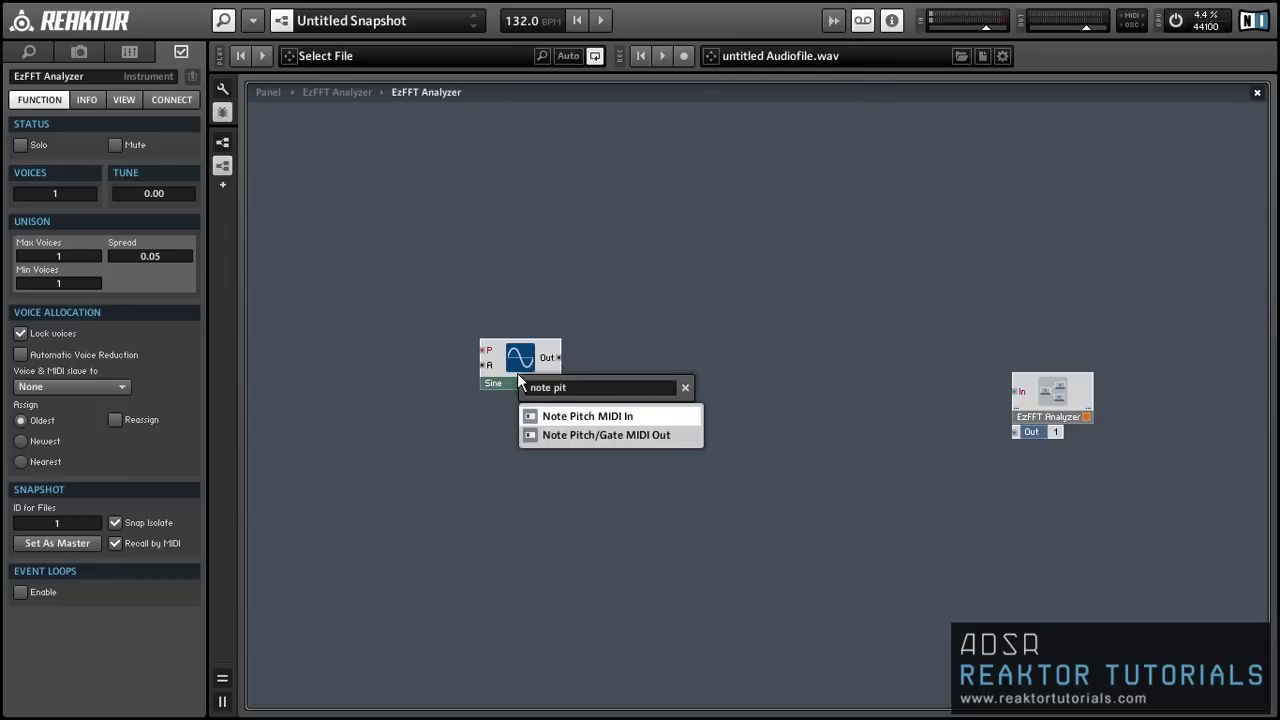
{"action": "key", "text": "Return"}
{"action": "left_click_drag", "start_coordinate": [524, 375], "coordinate": [387, 351]}
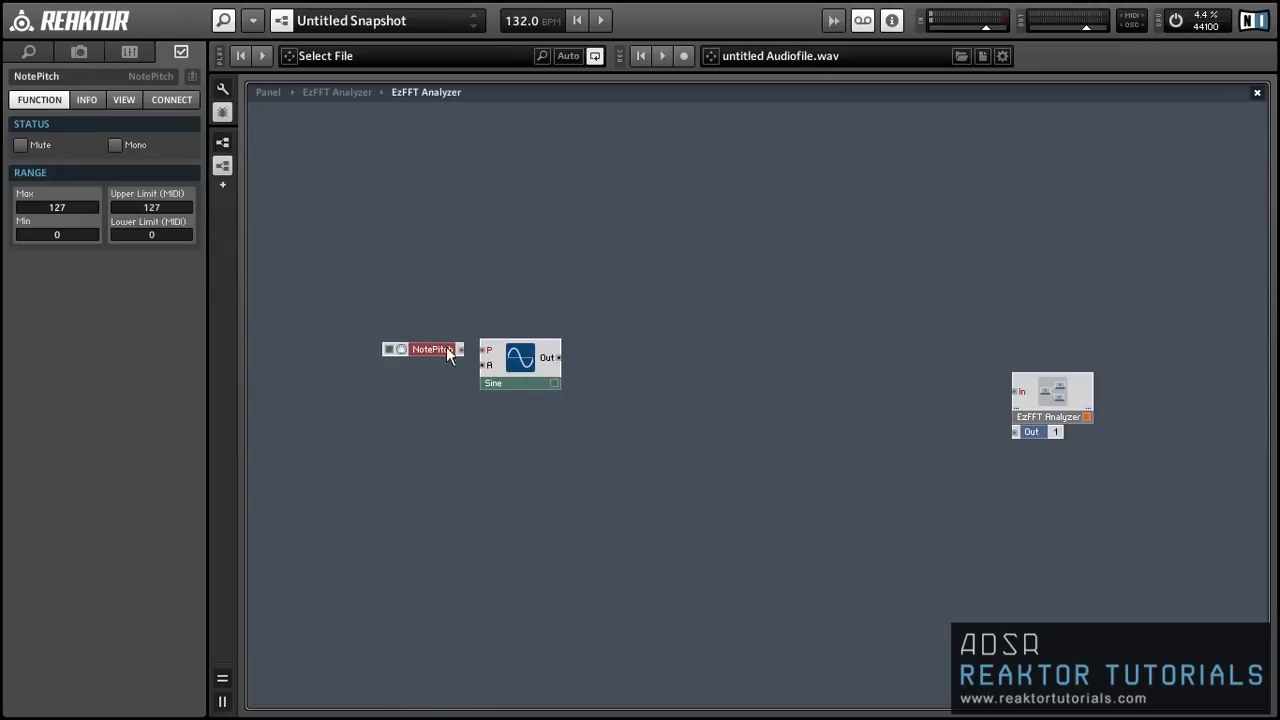
{"action": "left_click_drag", "start_coordinate": [482, 344], "coordinate": [486, 350]}
{"action": "left_click", "coordinate": [632, 331]}
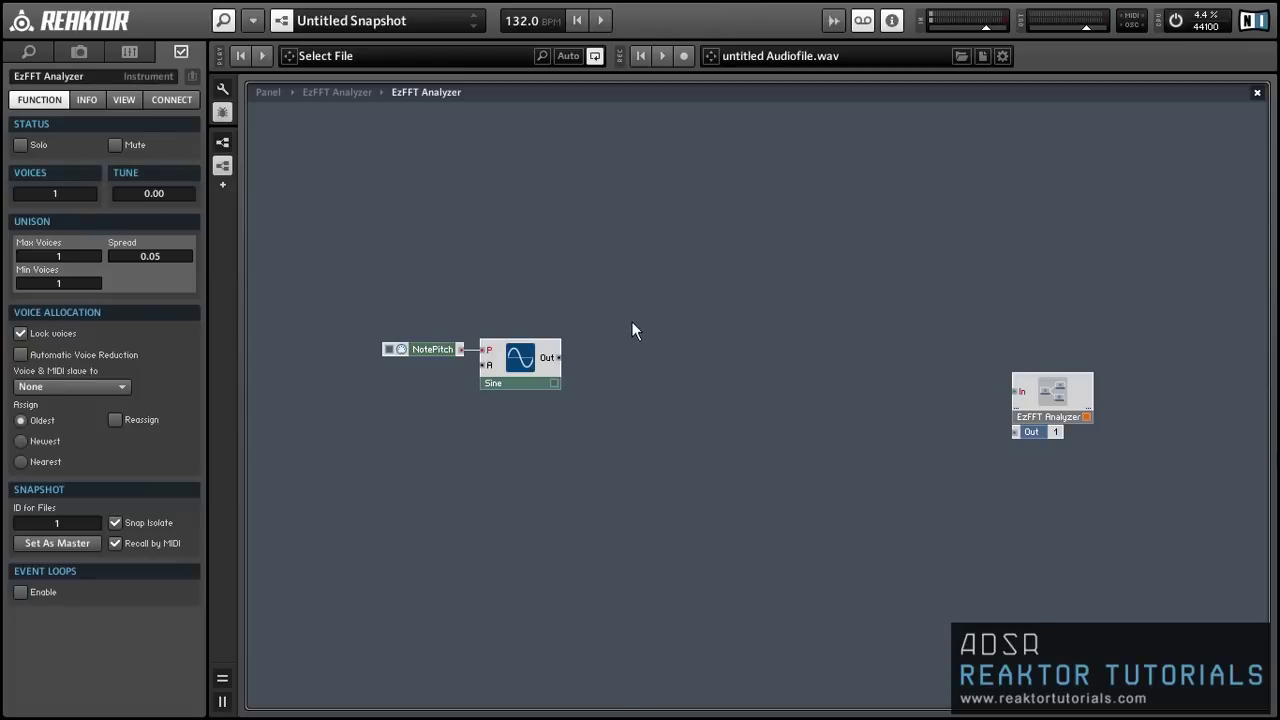
Insert a new Audio Core Cell and place it just right of the Sine oscillator.
{"action": "right_click", "coordinate": [744, 215]}
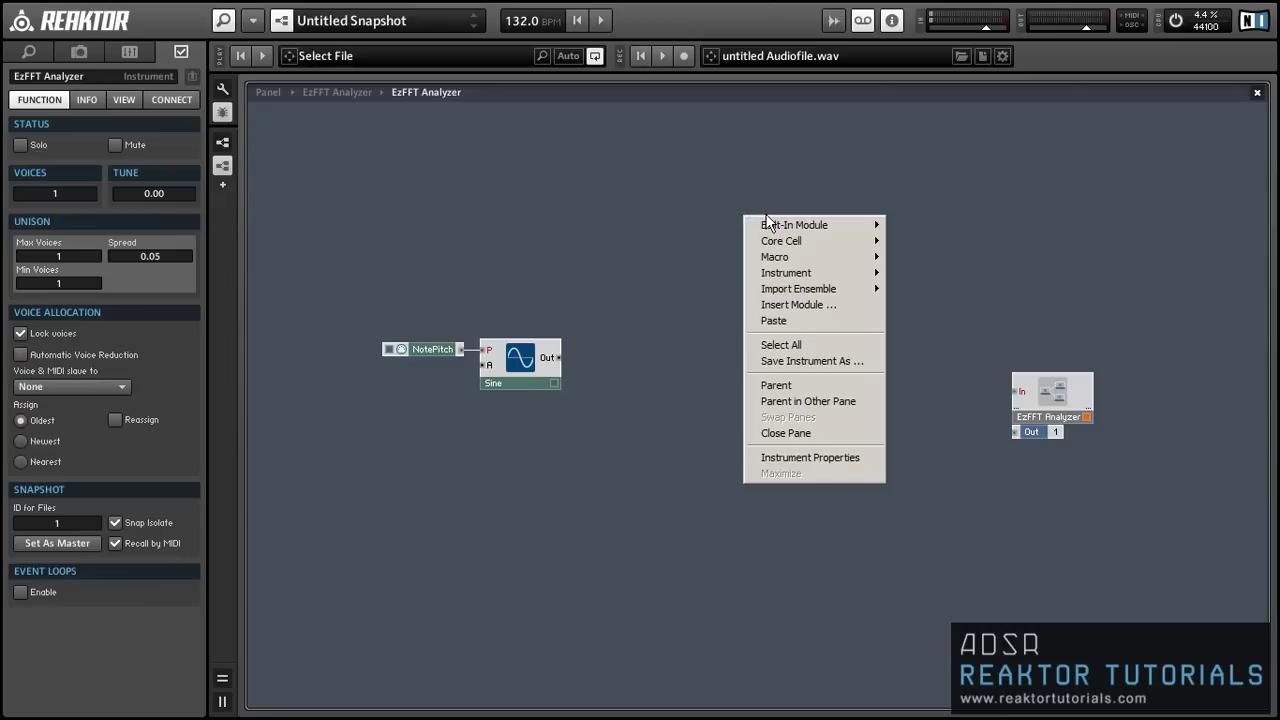
{"action": "mouse_move", "coordinate": [771, 226]}
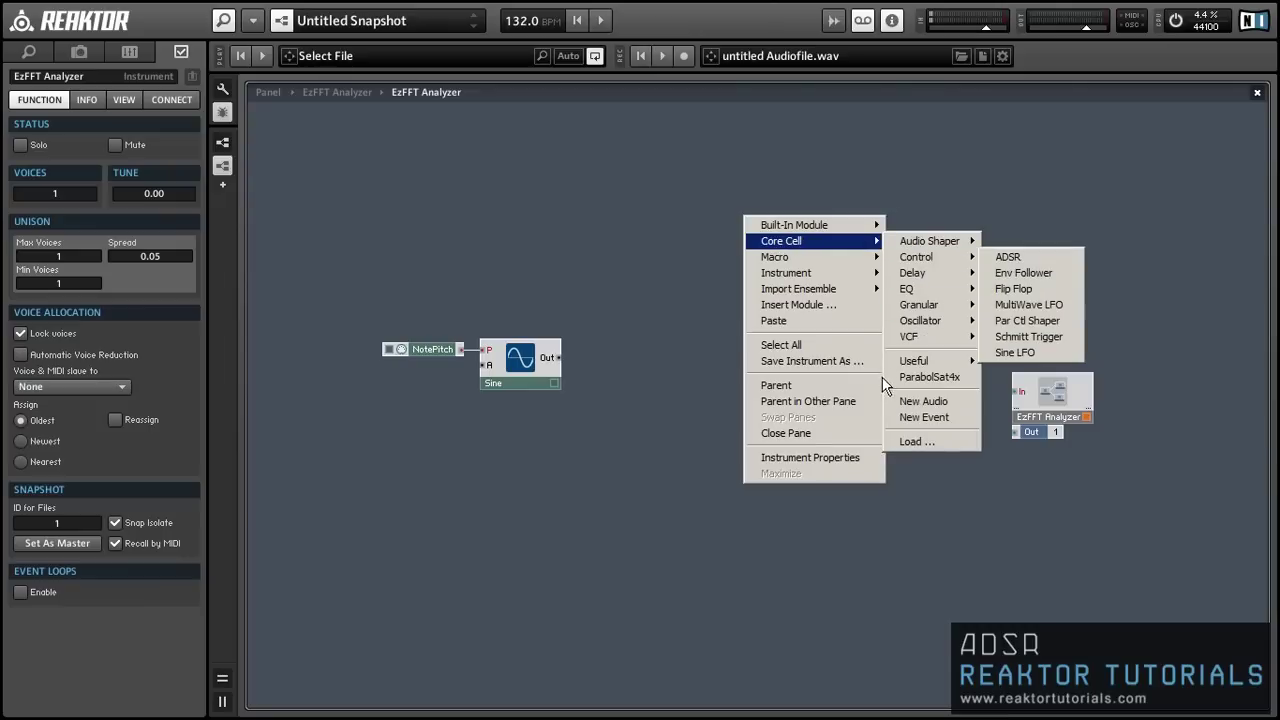
{"action": "left_click", "coordinate": [918, 401]}
{"action": "left_click_drag", "start_coordinate": [808, 252], "coordinate": [644, 370]}
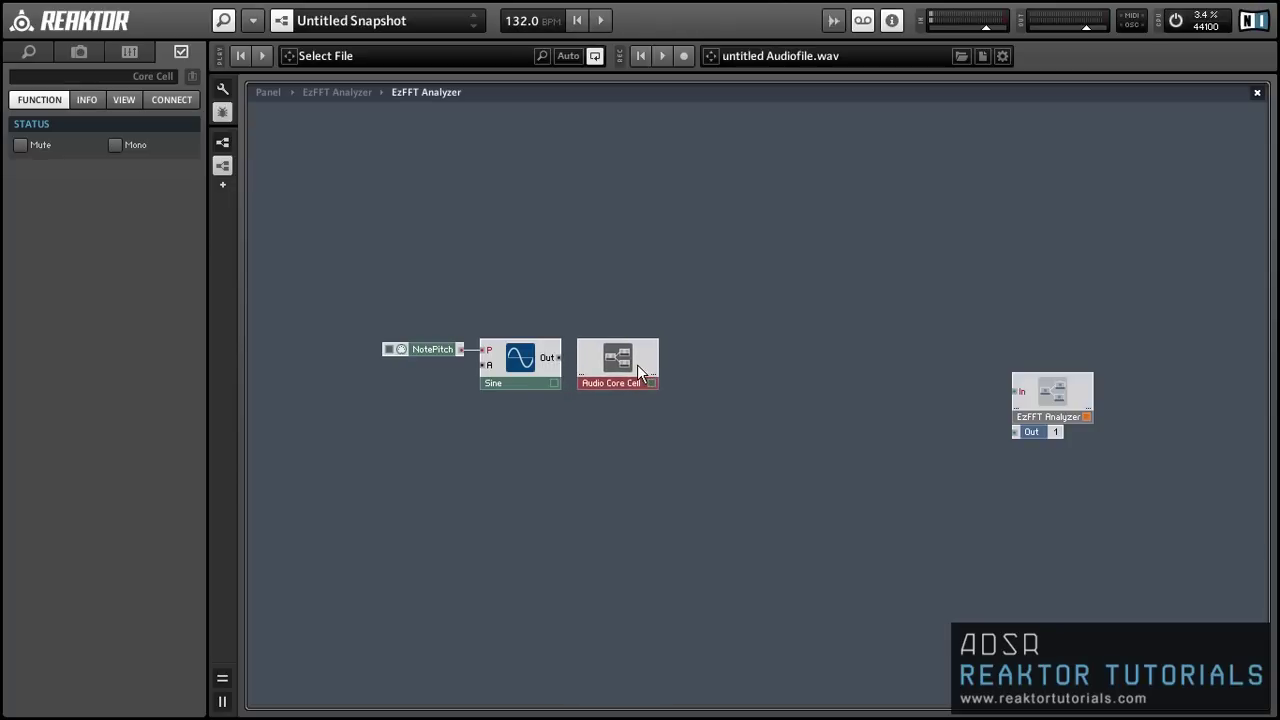
Open the Audio Core Cell and add an In and an Out module.
{"action": "double_click", "coordinate": [637, 366]}
{"action": "right_click", "coordinate": [285, 200]}
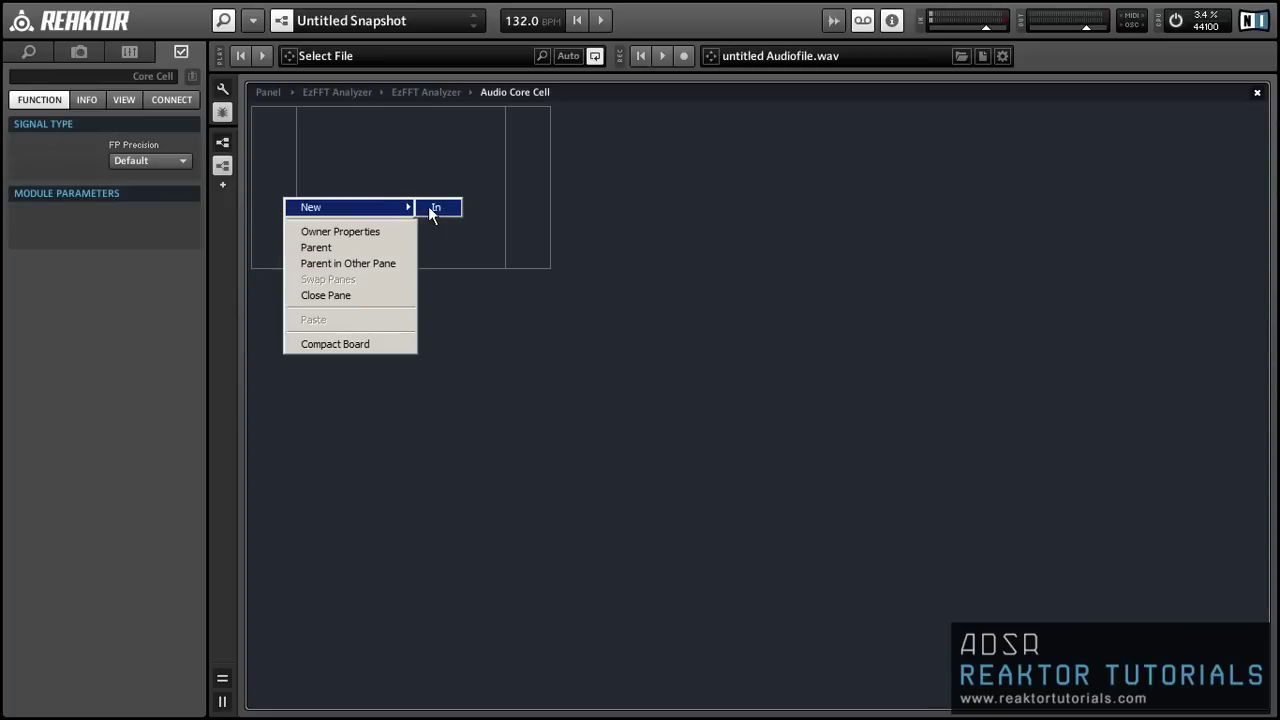
{"action": "left_click", "coordinate": [430, 206]}
{"action": "right_click", "coordinate": [534, 178]}
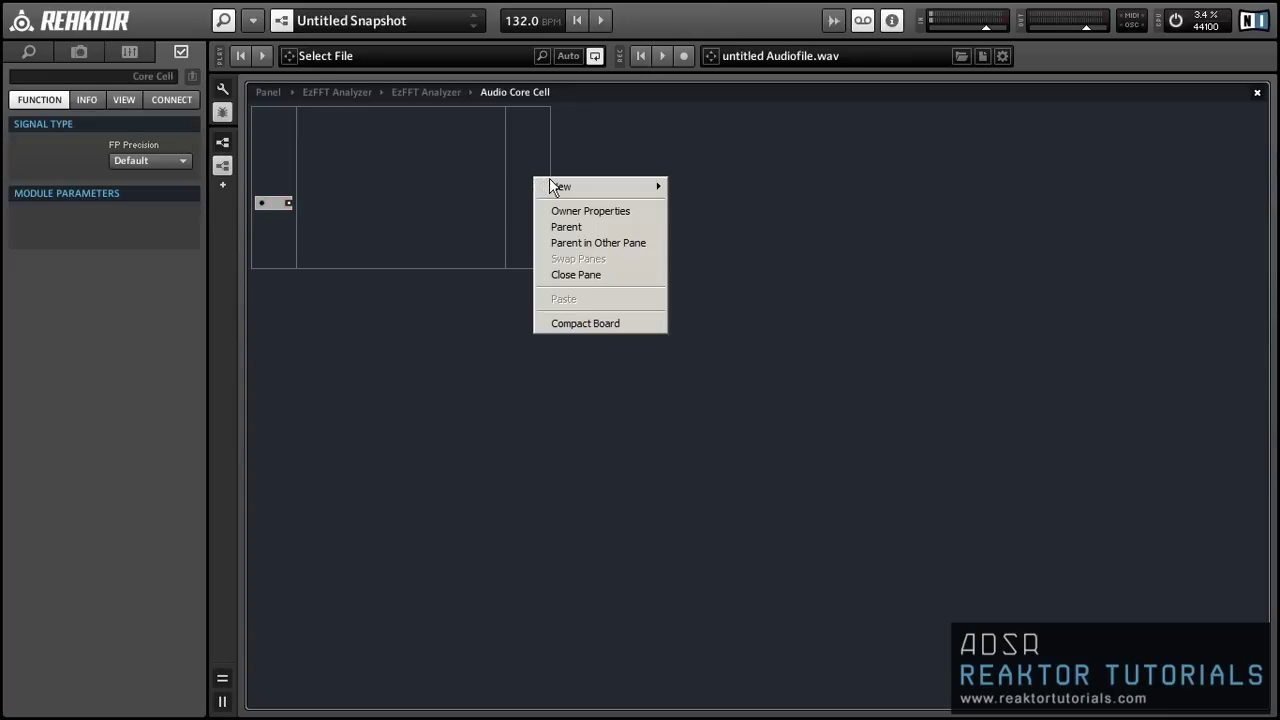
{"action": "left_click", "coordinate": [699, 193]}
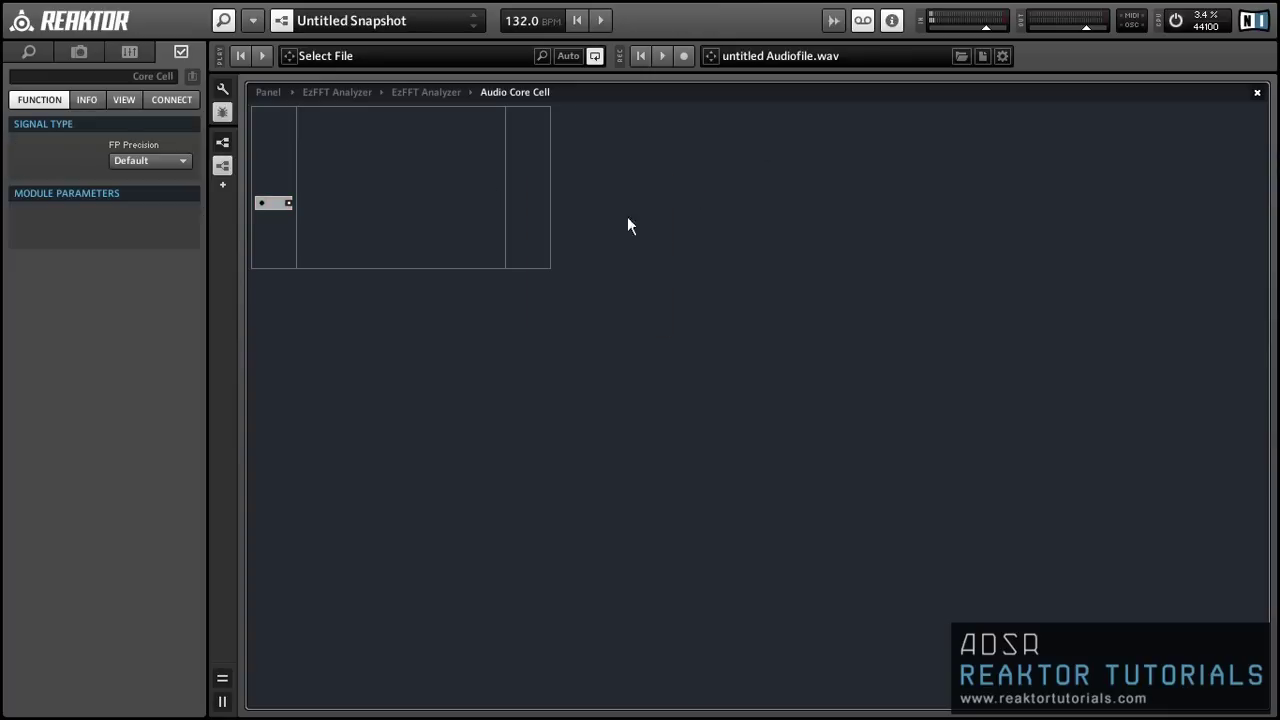
{"action": "right_click", "coordinate": [543, 214]}
{"action": "mouse_move", "coordinate": [643, 214]}
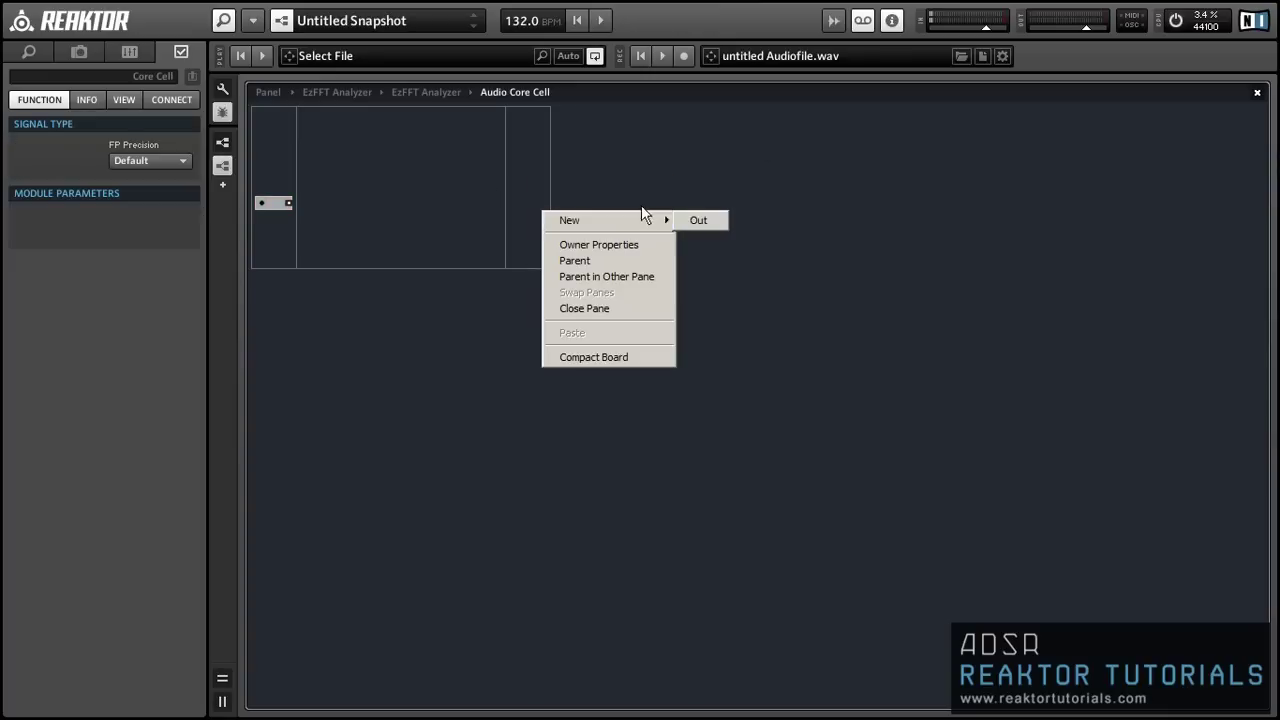
{"action": "left_click", "coordinate": [716, 220]}
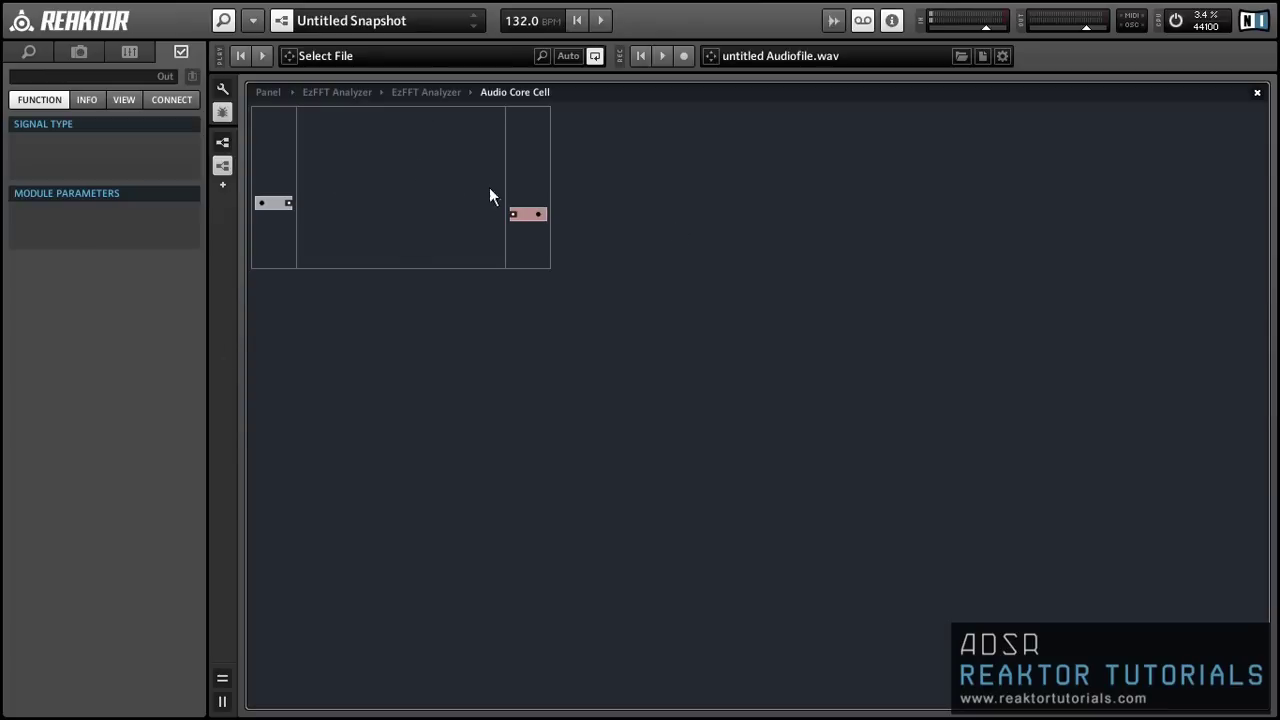
{"action": "left_click", "coordinate": [420, 231]}
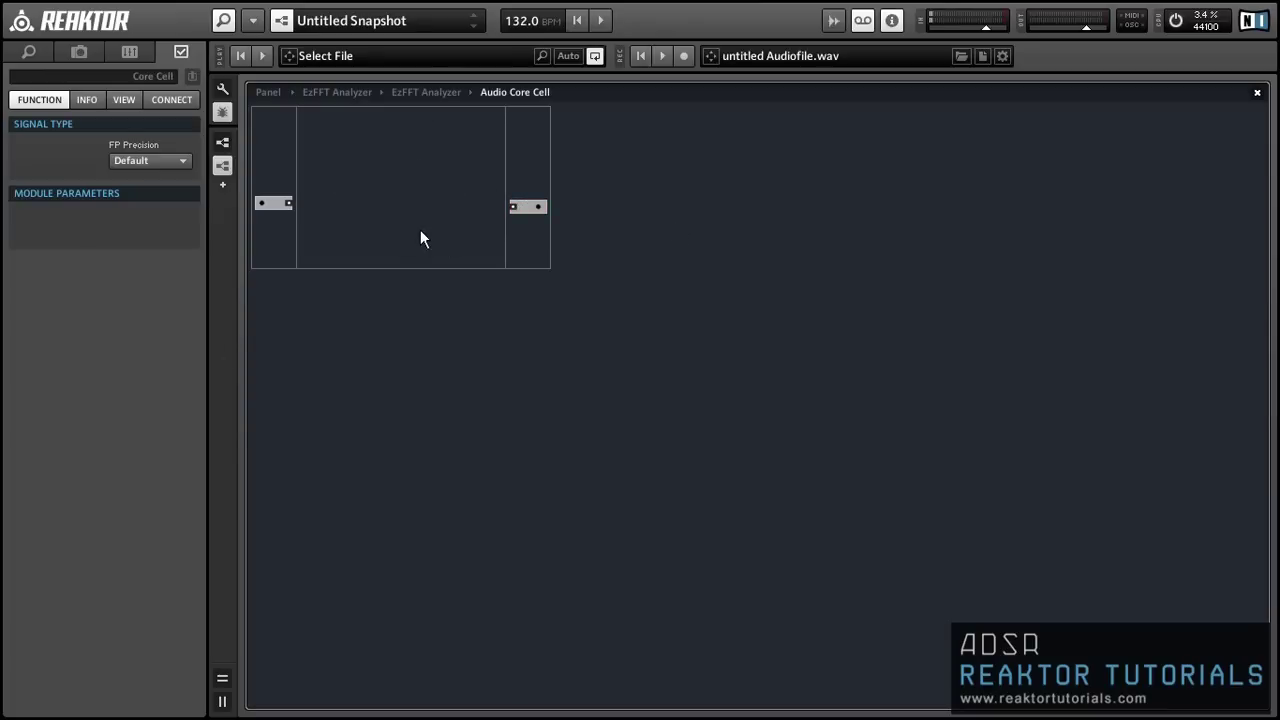
Insert a tanh Expert Macro and wire the cell's input into it.
{"action": "right_click", "coordinate": [403, 164]}
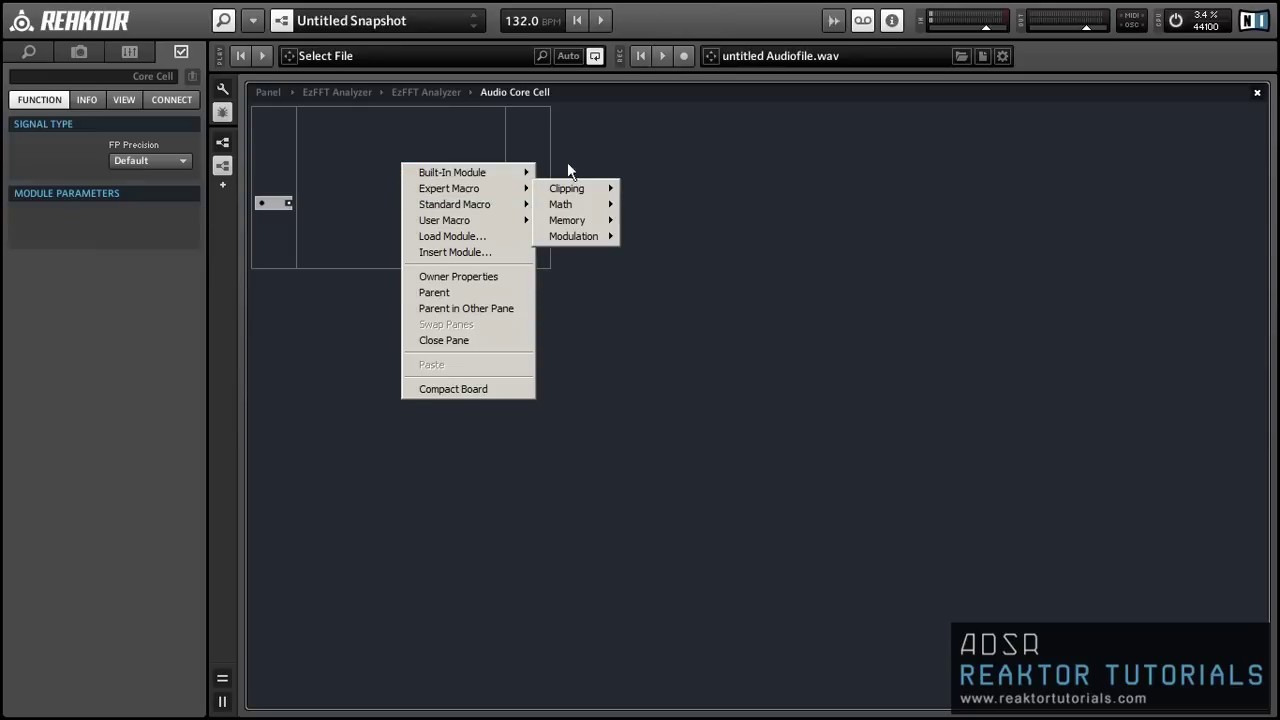
{"action": "mouse_move", "coordinate": [525, 200]}
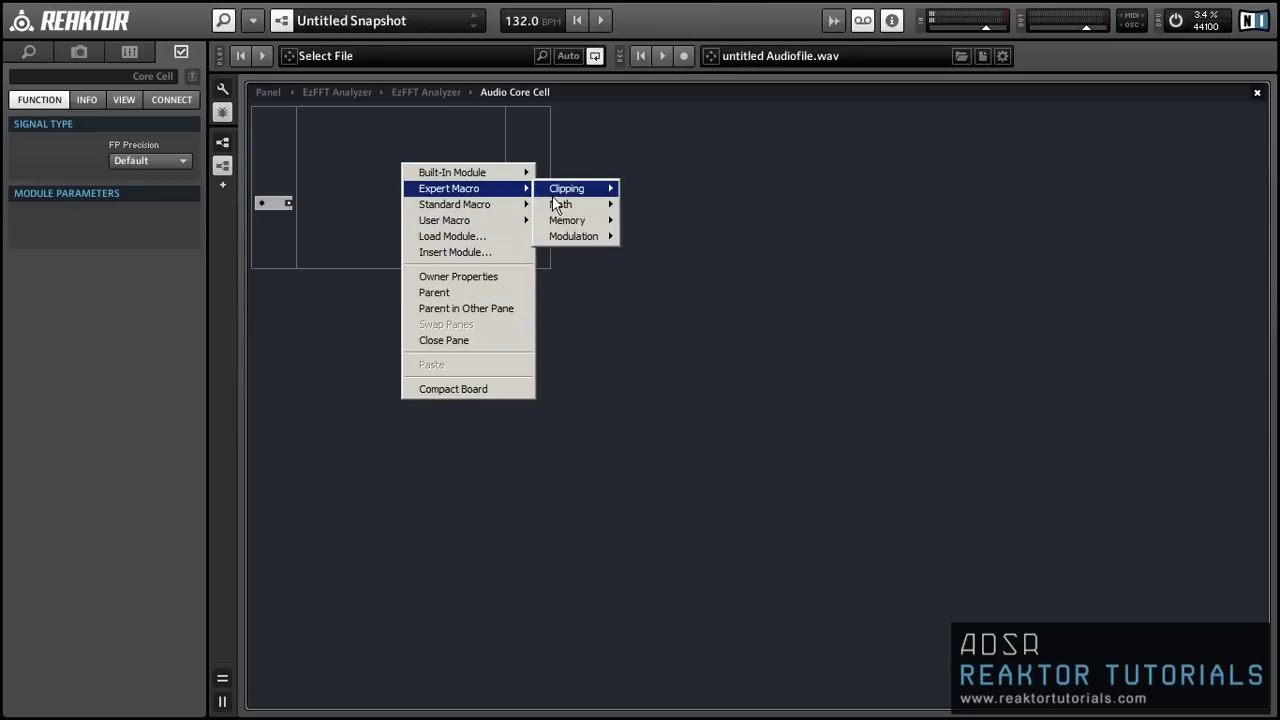
{"action": "mouse_move", "coordinate": [659, 224]}
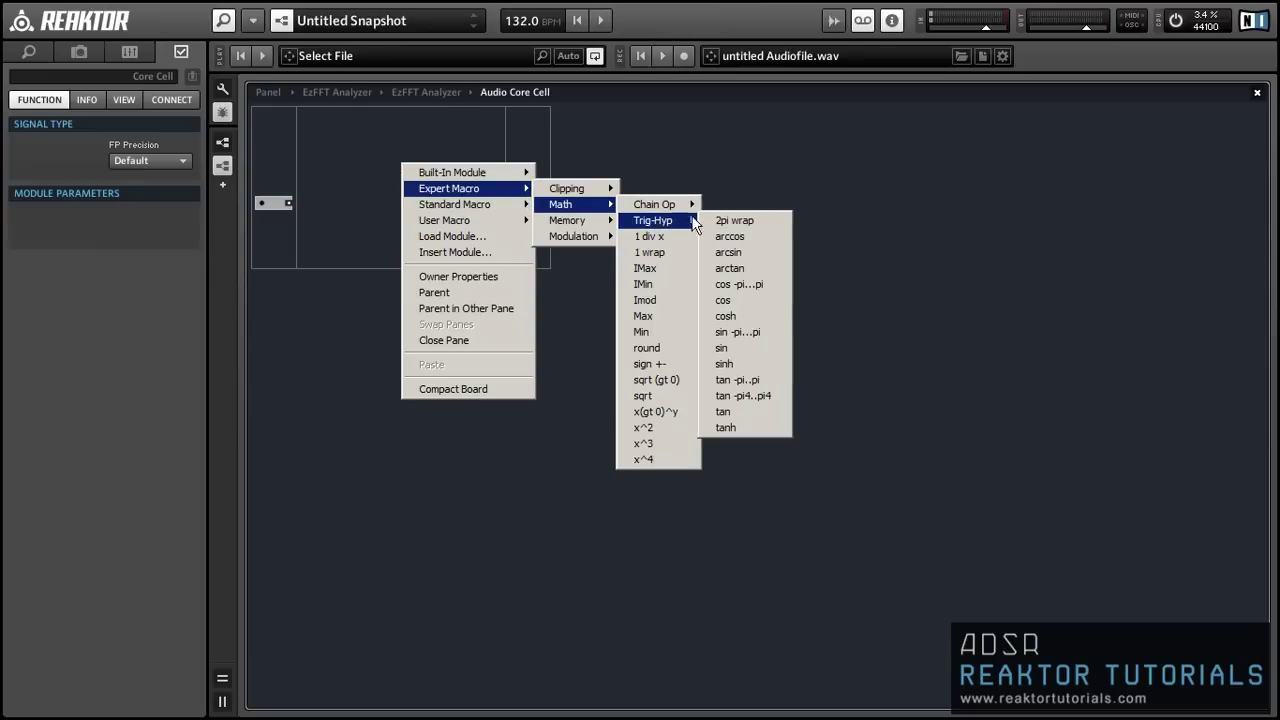
{"action": "left_click", "coordinate": [727, 428]}
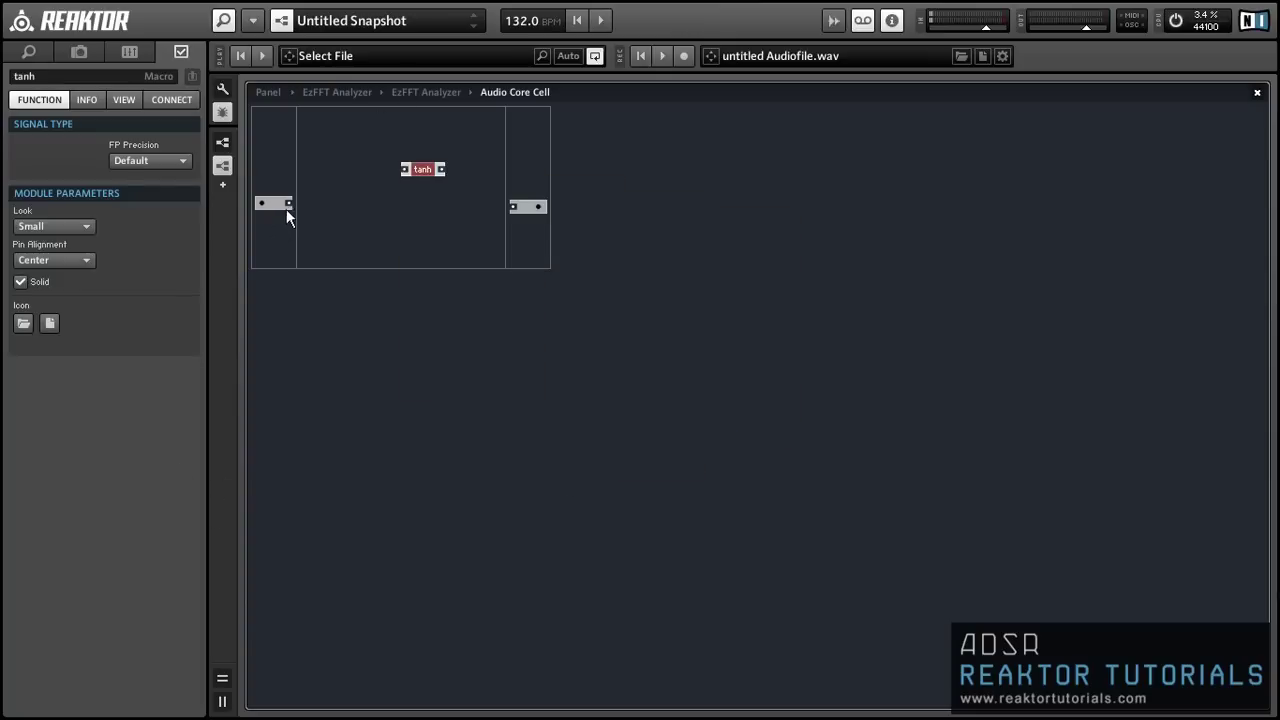
{"action": "left_click_drag", "start_coordinate": [287, 205], "coordinate": [402, 206]}
{"action": "double_click", "coordinate": [401, 203]}
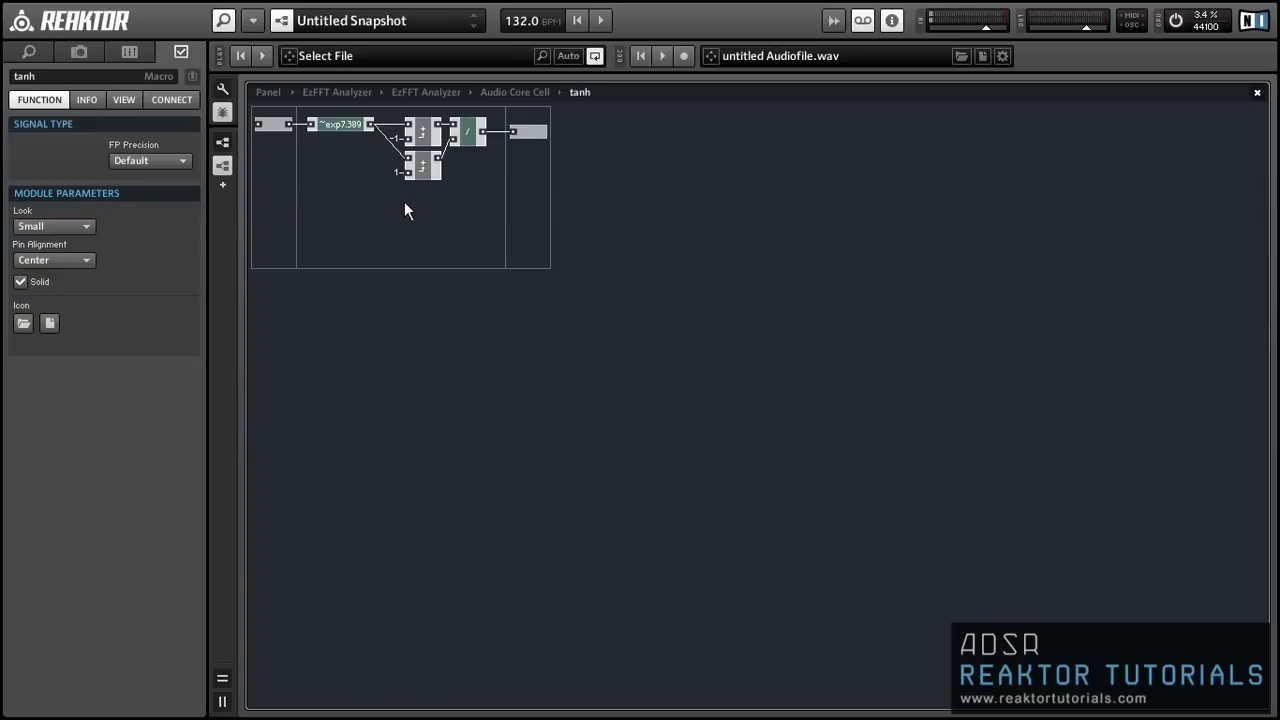
{"action": "double_click", "coordinate": [477, 205]}
{"action": "left_click", "coordinate": [530, 208]}
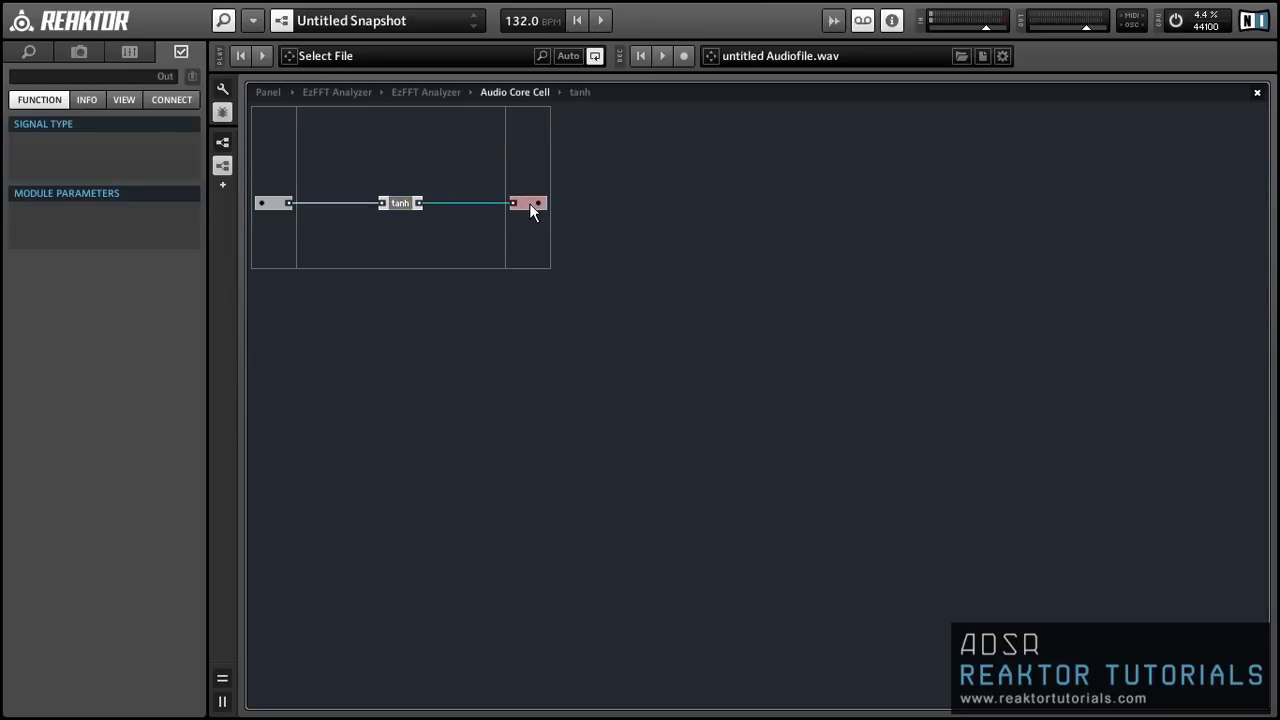
Back at instrument level, wire Sine into the Audio Core Cell and reposition the three modules.
{"action": "double_click", "coordinate": [455, 177]}
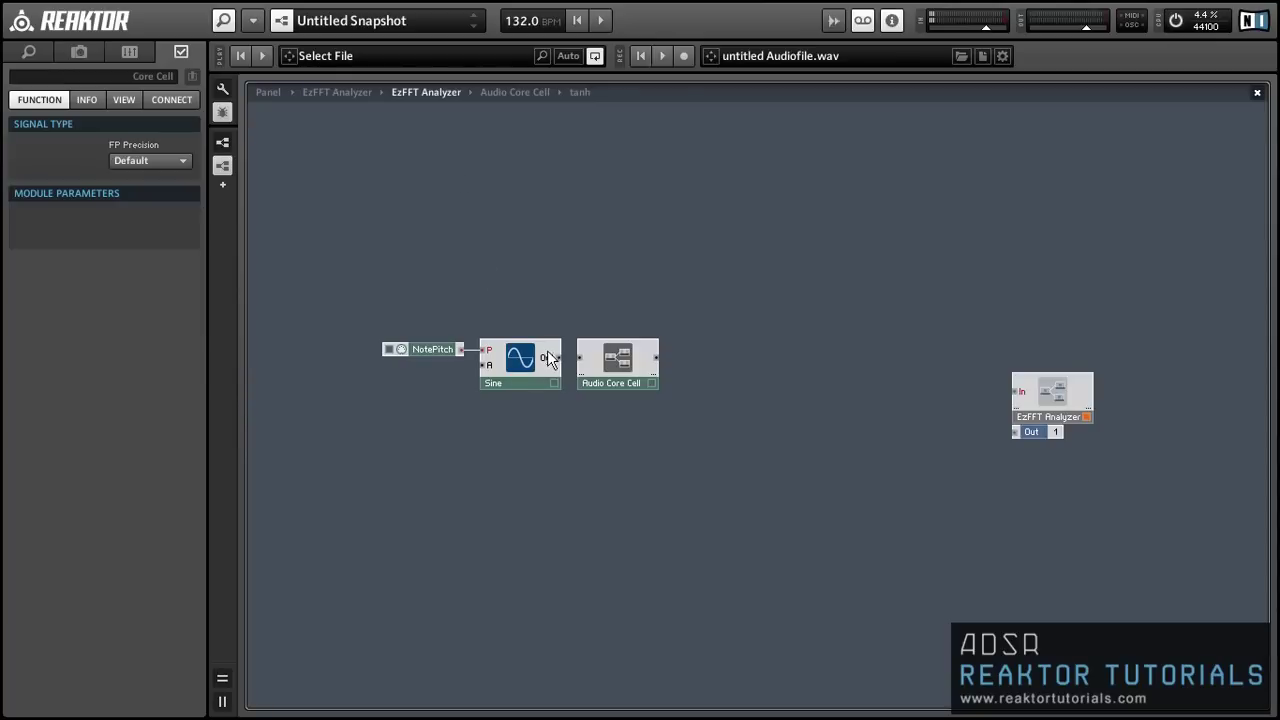
{"action": "left_click_drag", "start_coordinate": [557, 358], "coordinate": [577, 364]}
{"action": "left_click", "coordinate": [479, 297]}
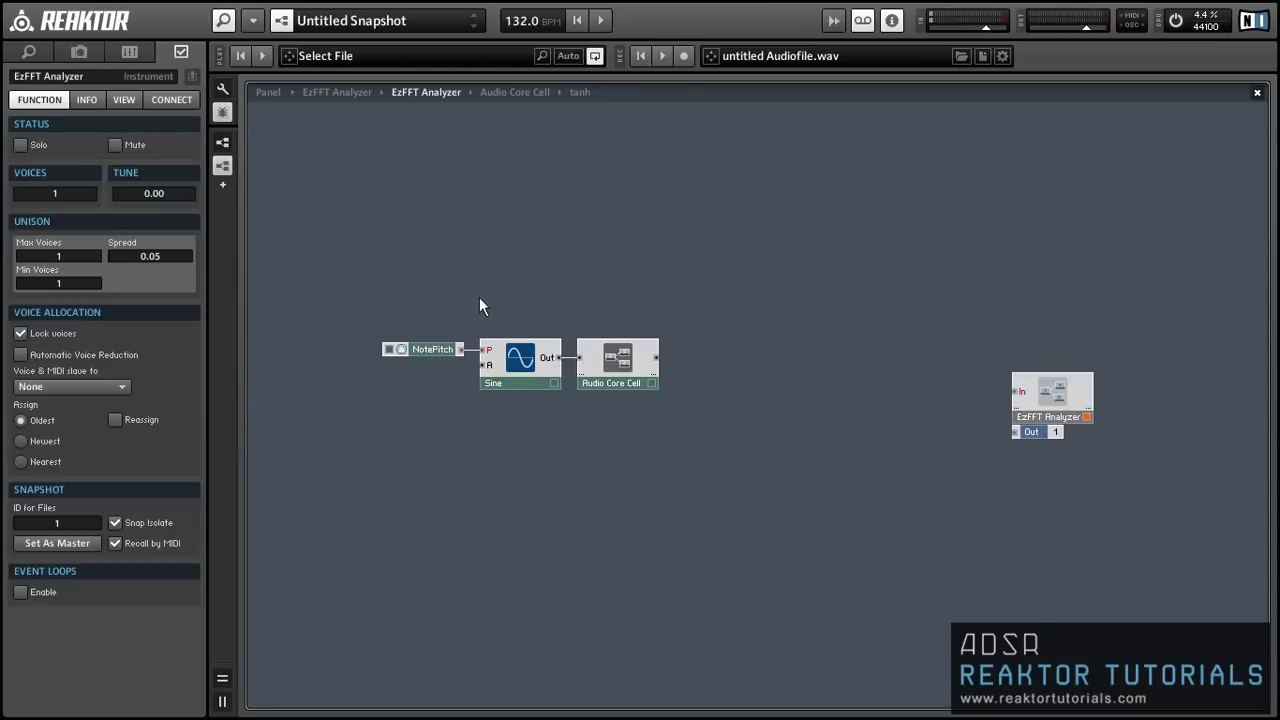
{"action": "left_click_drag", "start_coordinate": [378, 303], "coordinate": [774, 395]}
{"action": "left_click", "coordinate": [685, 429]}
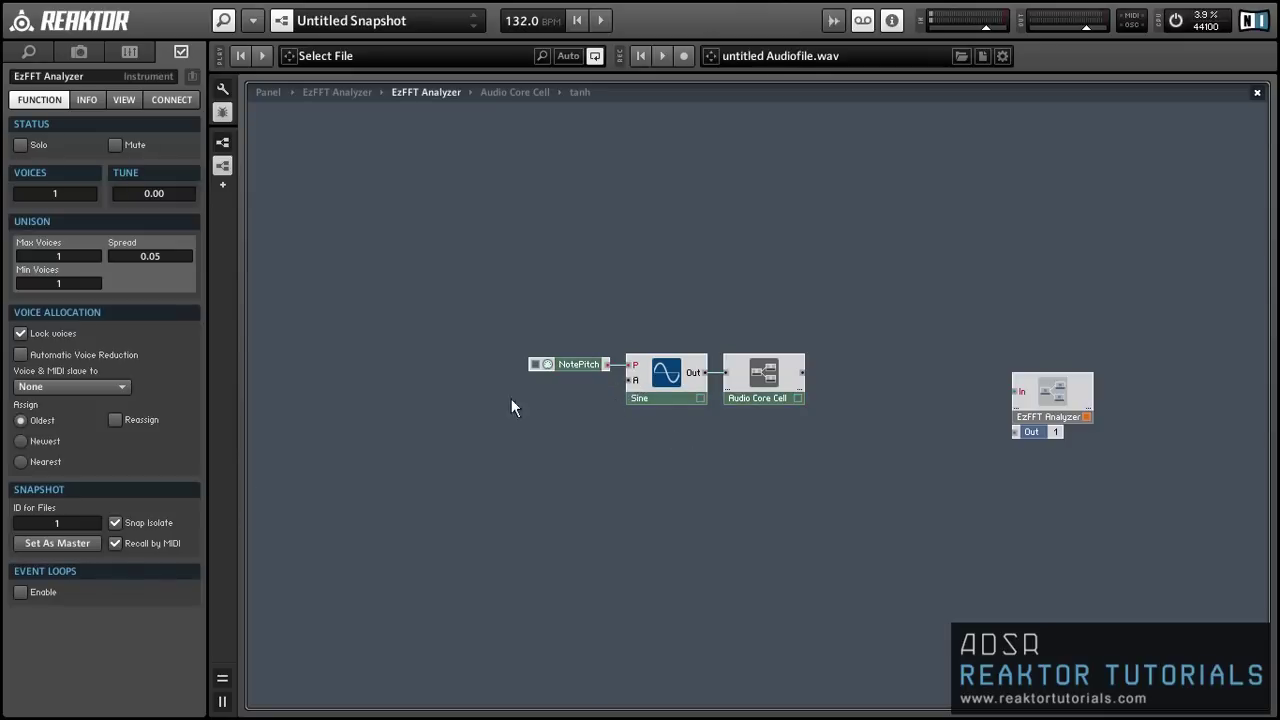
Insert a new Event Core Cell into the structure.
{"action": "right_click", "coordinate": [370, 359]}
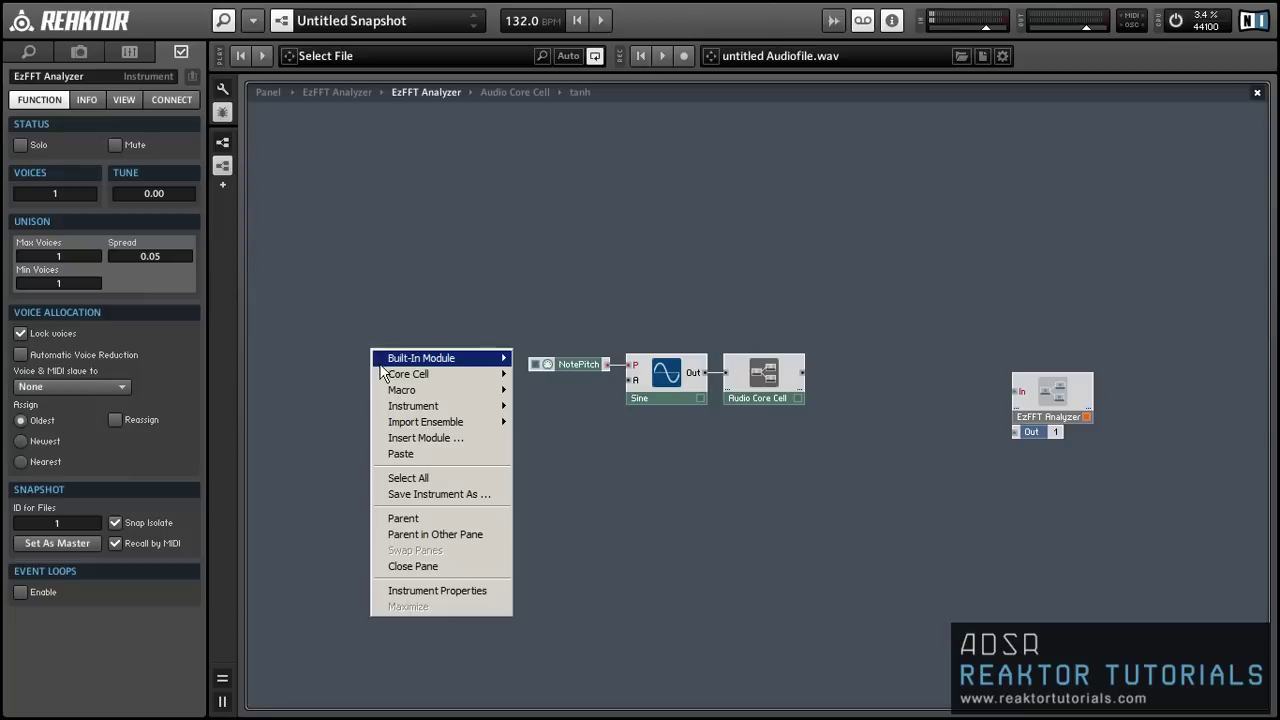
{"action": "mouse_move", "coordinate": [381, 362]}
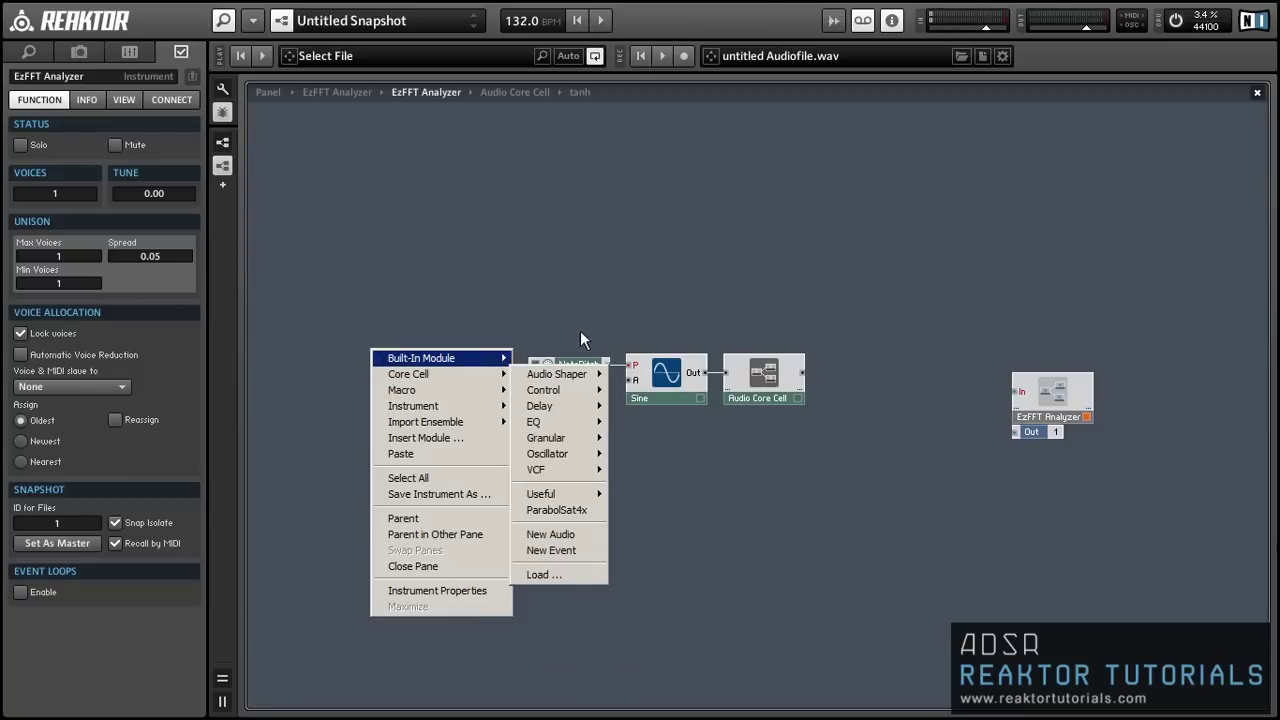
{"action": "left_click", "coordinate": [560, 550]}
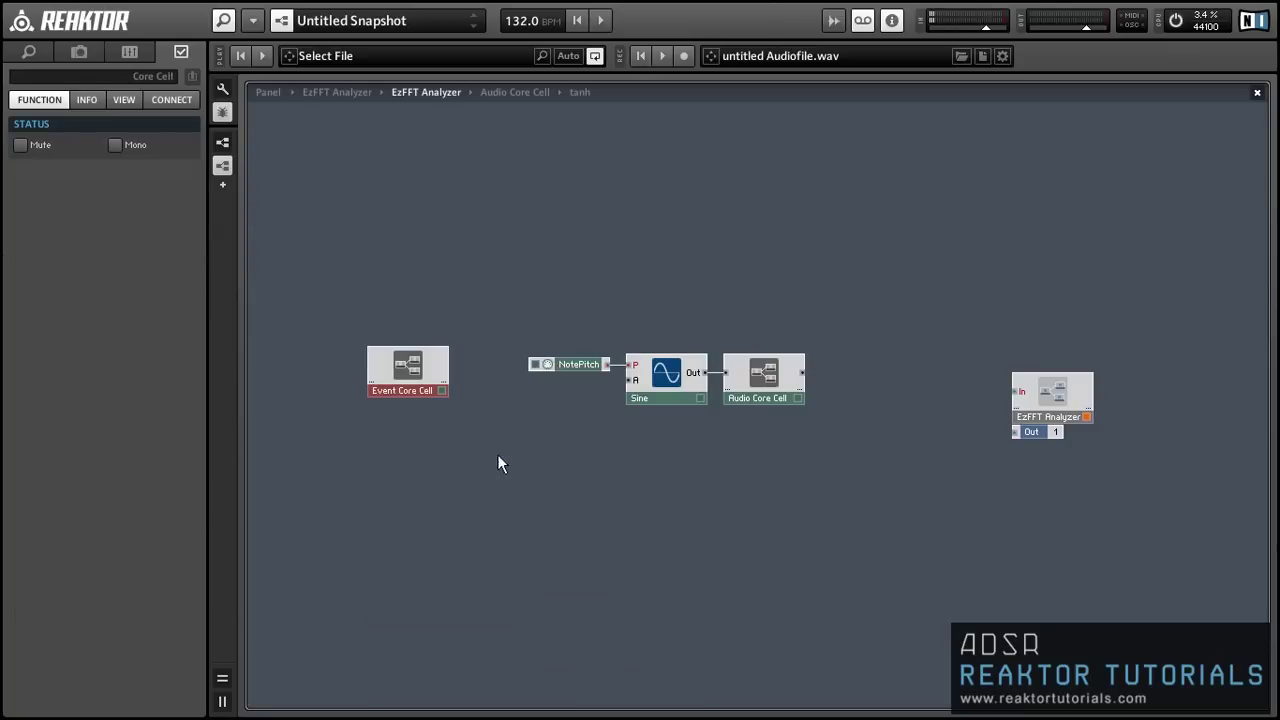
Inside the Event Core Cell, add two In ports and one Out port.
{"action": "double_click", "coordinate": [403, 372]}
{"action": "right_click", "coordinate": [278, 175]}
{"action": "mouse_move", "coordinate": [290, 175]}
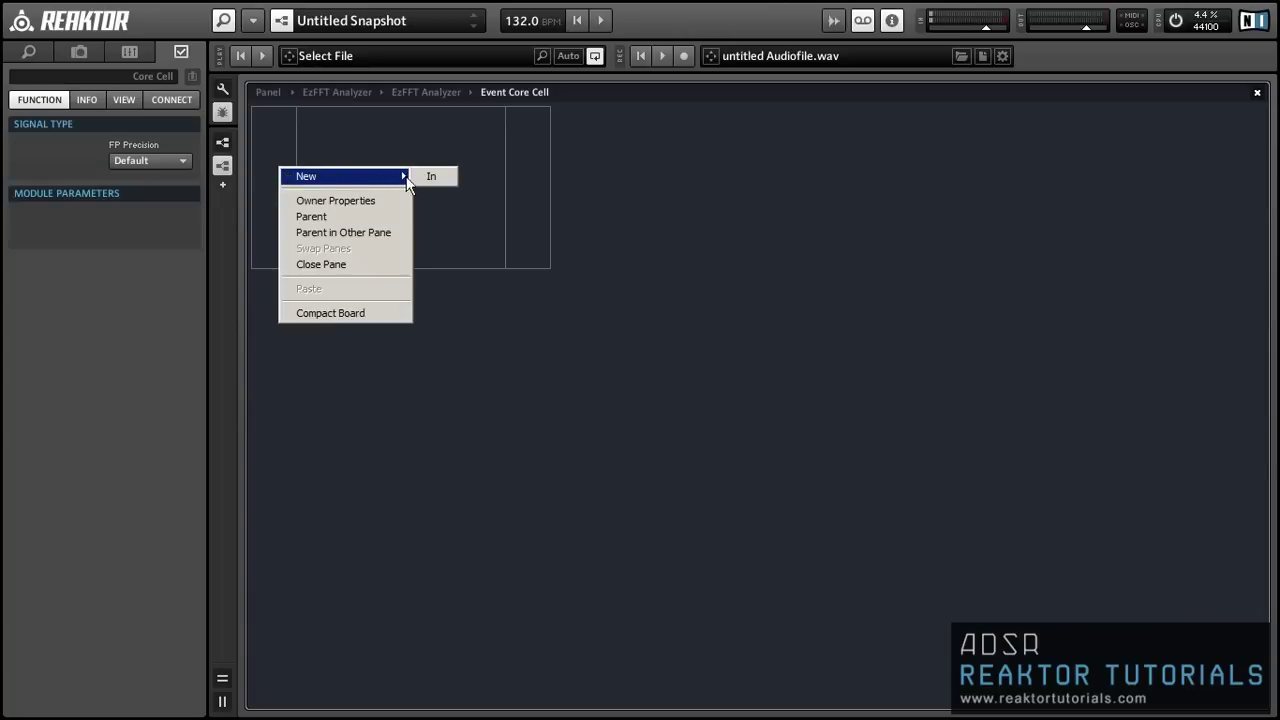
{"action": "left_click", "coordinate": [432, 175]}
{"action": "right_click", "coordinate": [277, 210]}
{"action": "mouse_move", "coordinate": [322, 212]}
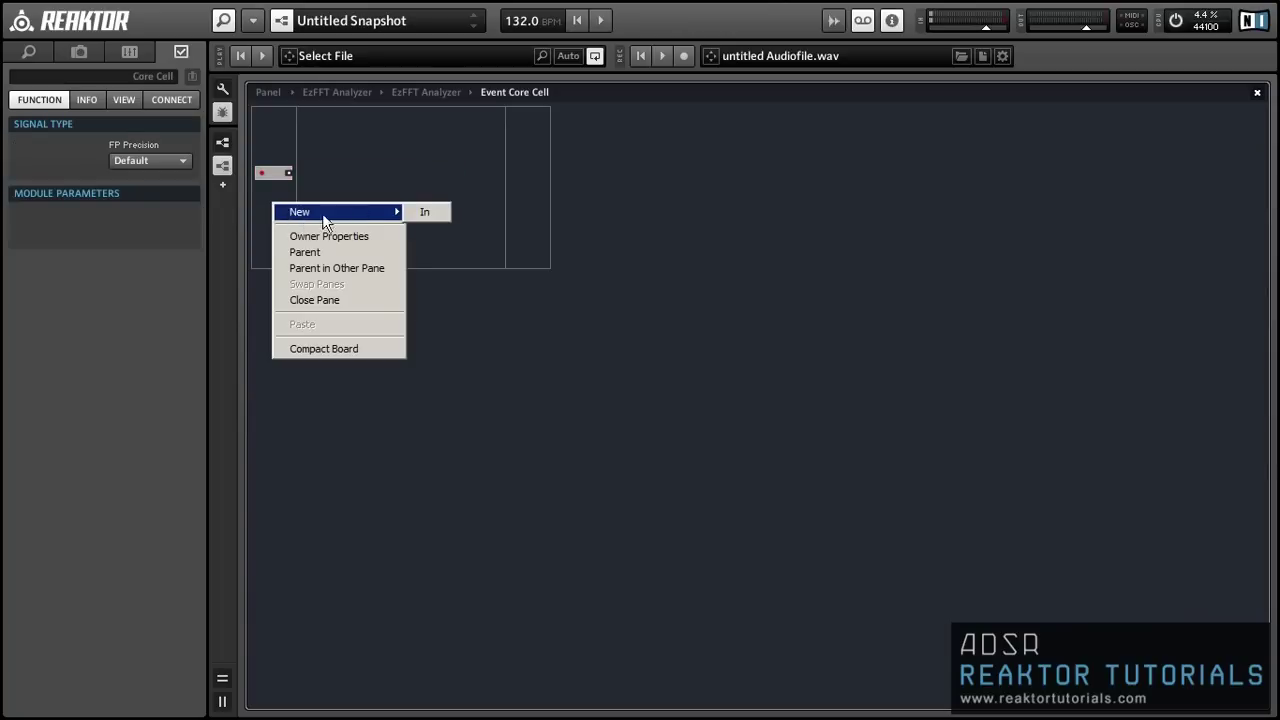
{"action": "left_click", "coordinate": [420, 211]}
{"action": "right_click", "coordinate": [538, 167]}
{"action": "mouse_move", "coordinate": [556, 173]}
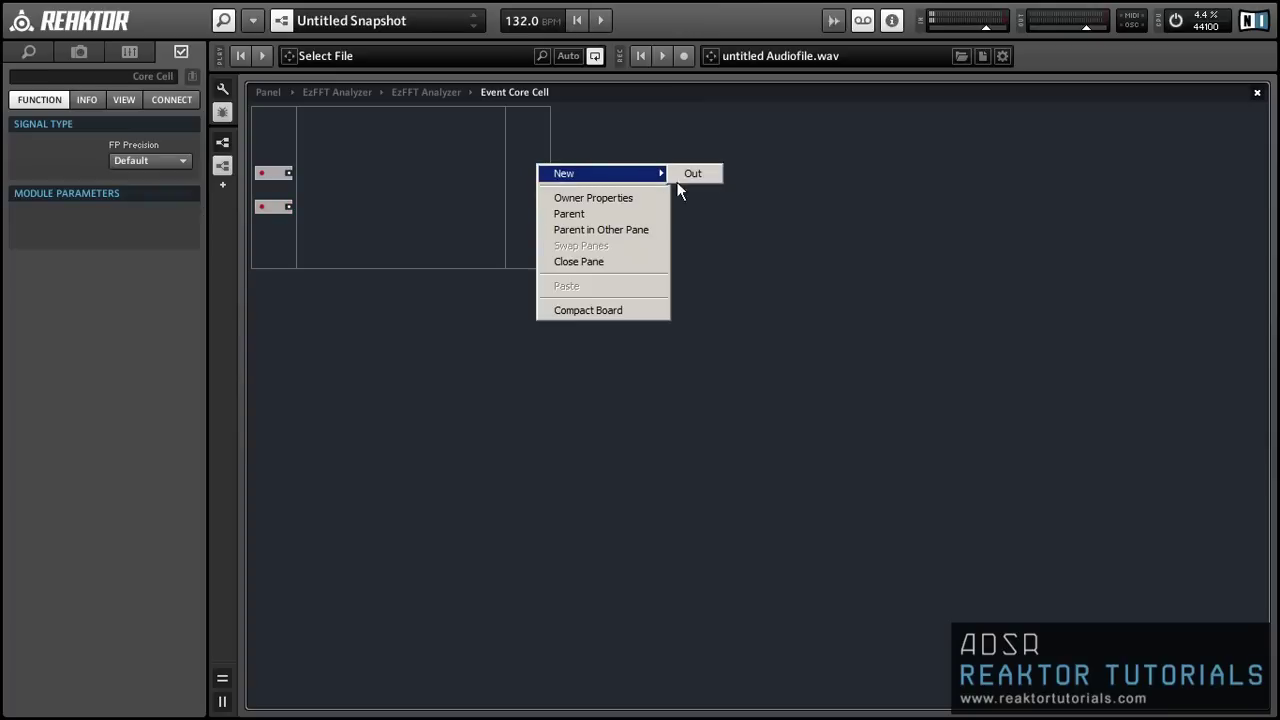
{"action": "left_click", "coordinate": [678, 176]}
{"action": "left_click_drag", "start_coordinate": [531, 176], "coordinate": [530, 186]}
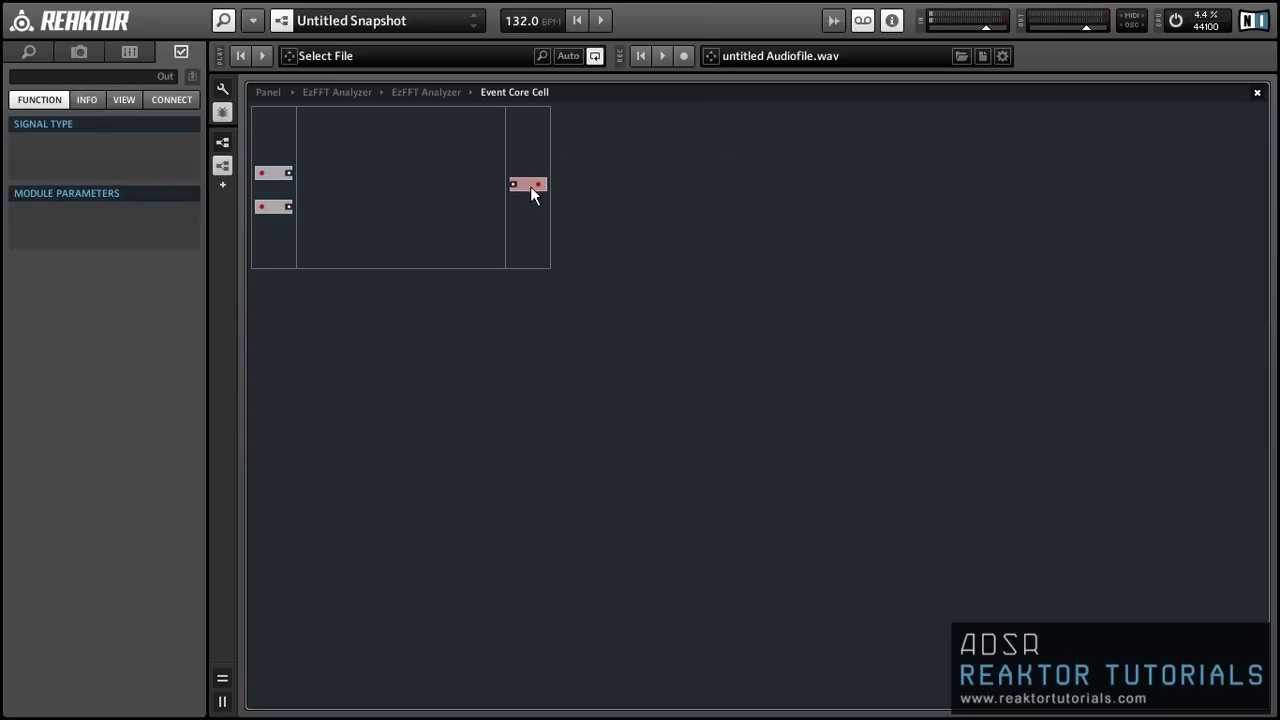
{"action": "left_click", "coordinate": [309, 257]}
Add an Expon. (F) module, wiring NotePitch into it and its F output into the Event Core Cell.
{"action": "double_click", "coordinate": [386, 201]}
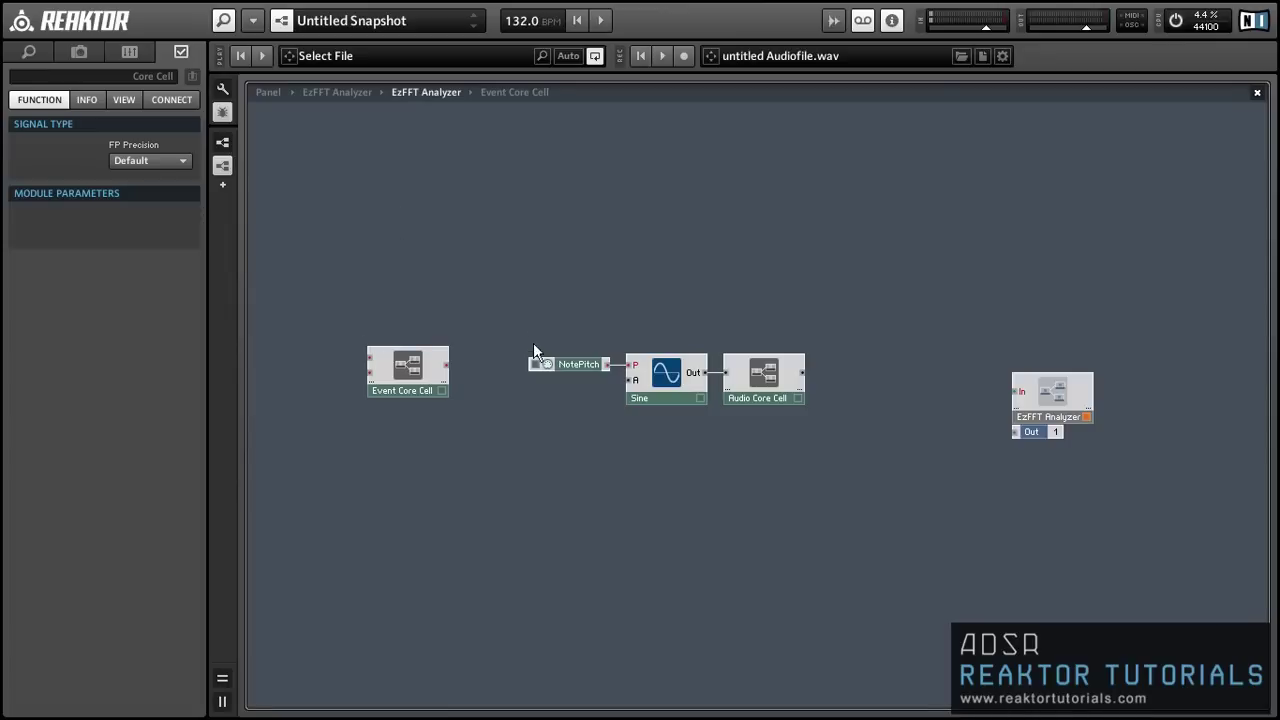
{"action": "left_click_drag", "start_coordinate": [533, 360], "coordinate": [310, 361]}
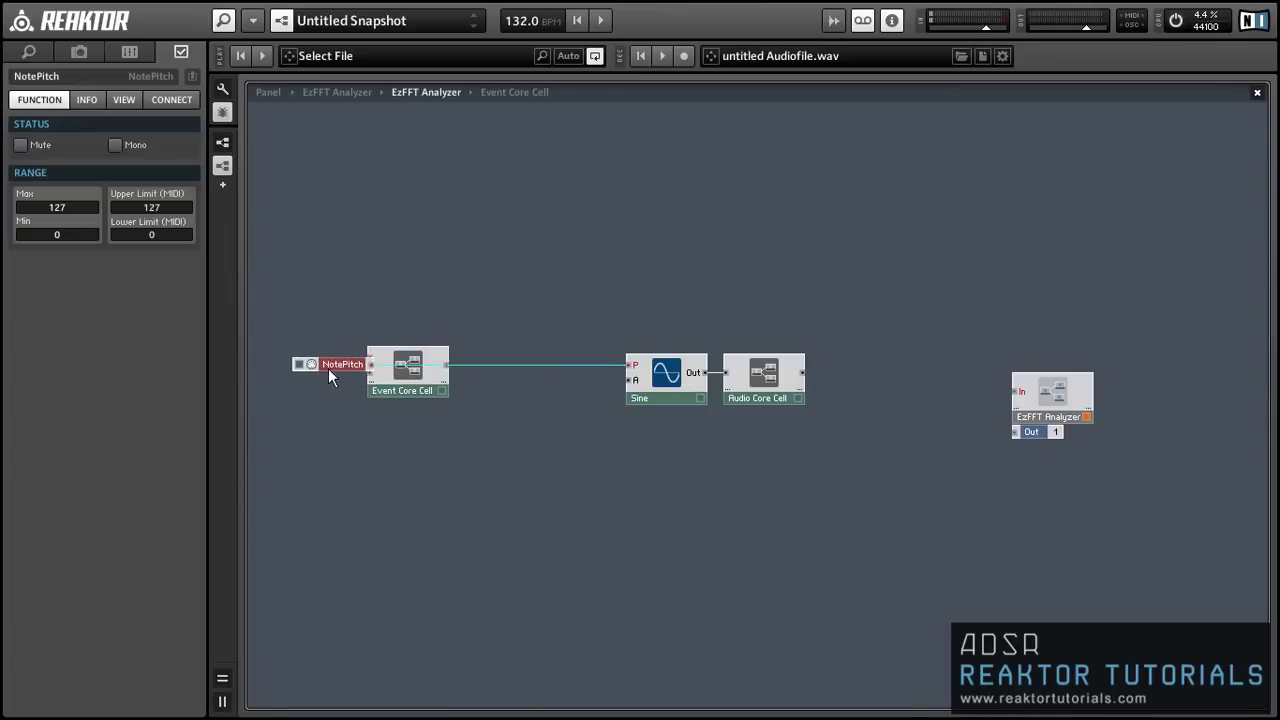
{"action": "left_click_drag", "start_coordinate": [423, 377], "coordinate": [530, 405]}
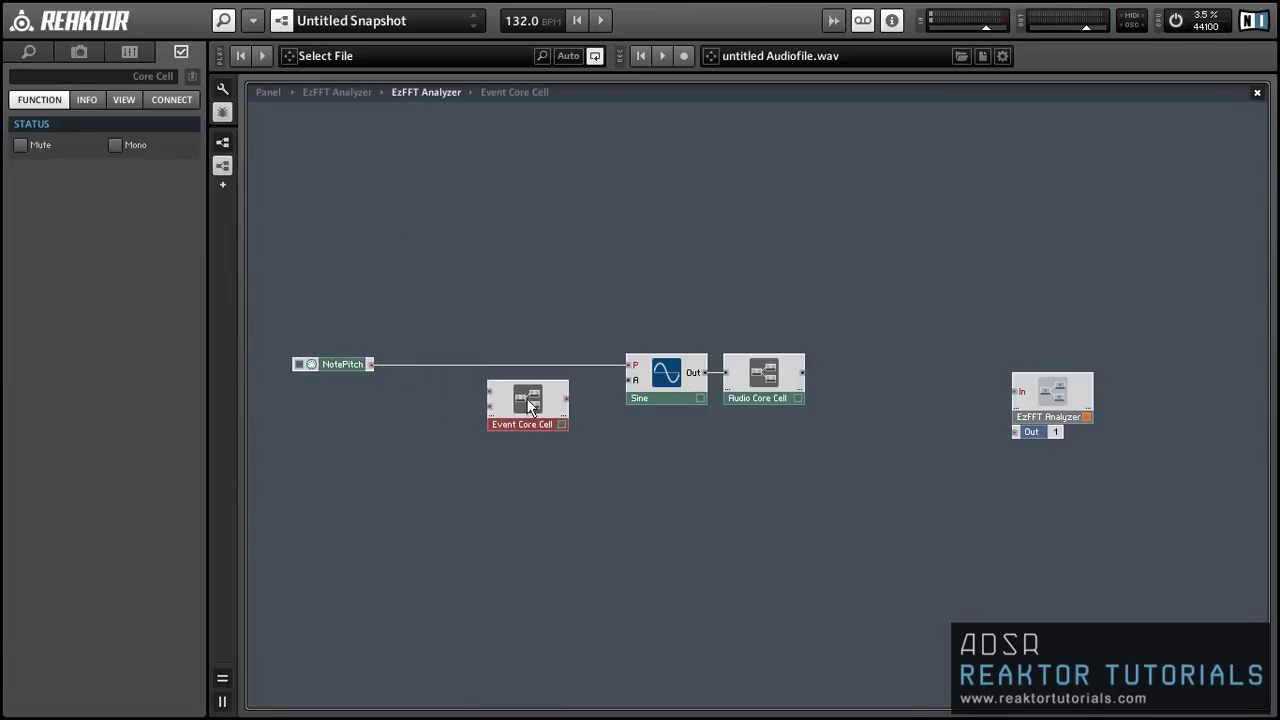
{"action": "right_click", "coordinate": [397, 247]}
{"action": "mouse_move", "coordinate": [410, 258]}
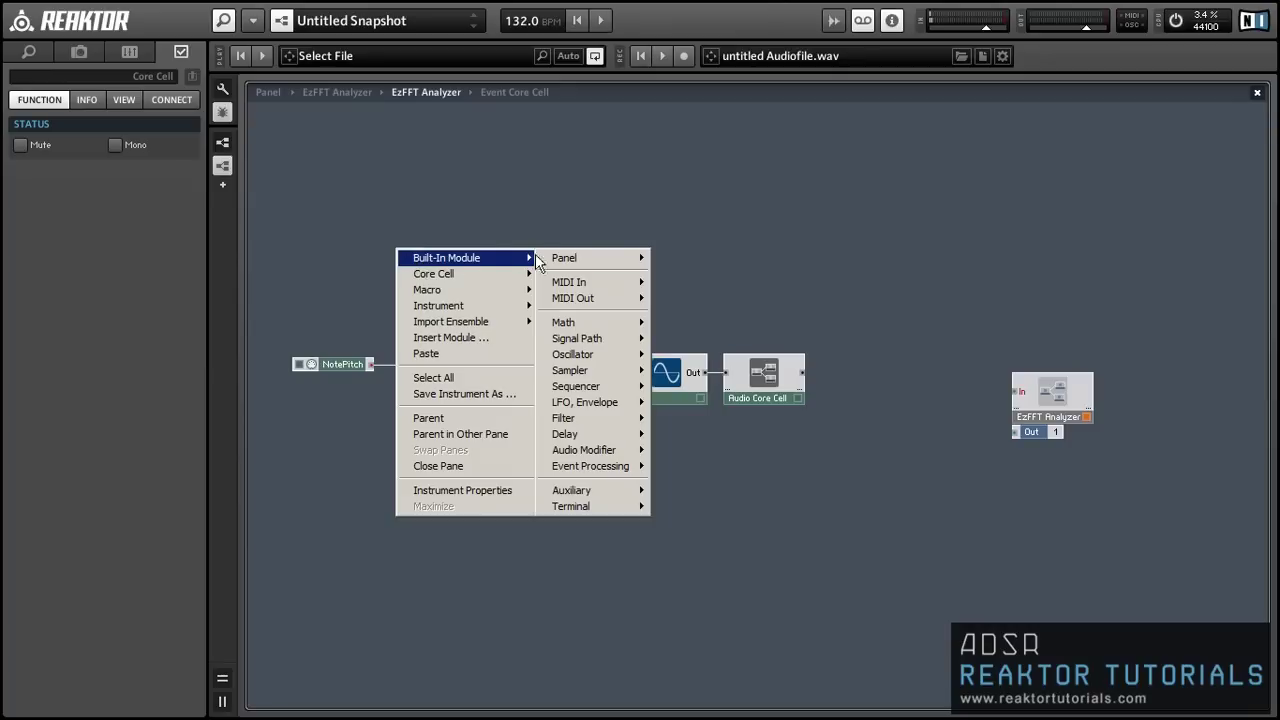
{"action": "mouse_move", "coordinate": [596, 322]}
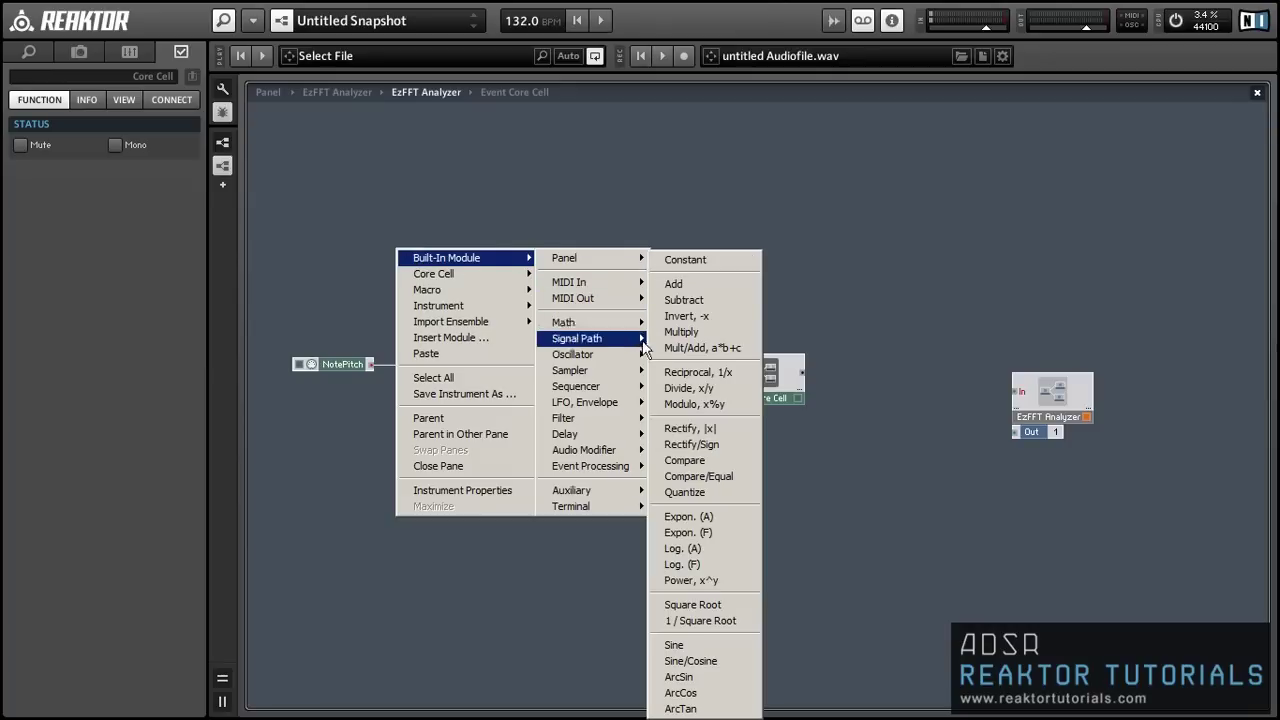
{"action": "left_click", "coordinate": [688, 532]}
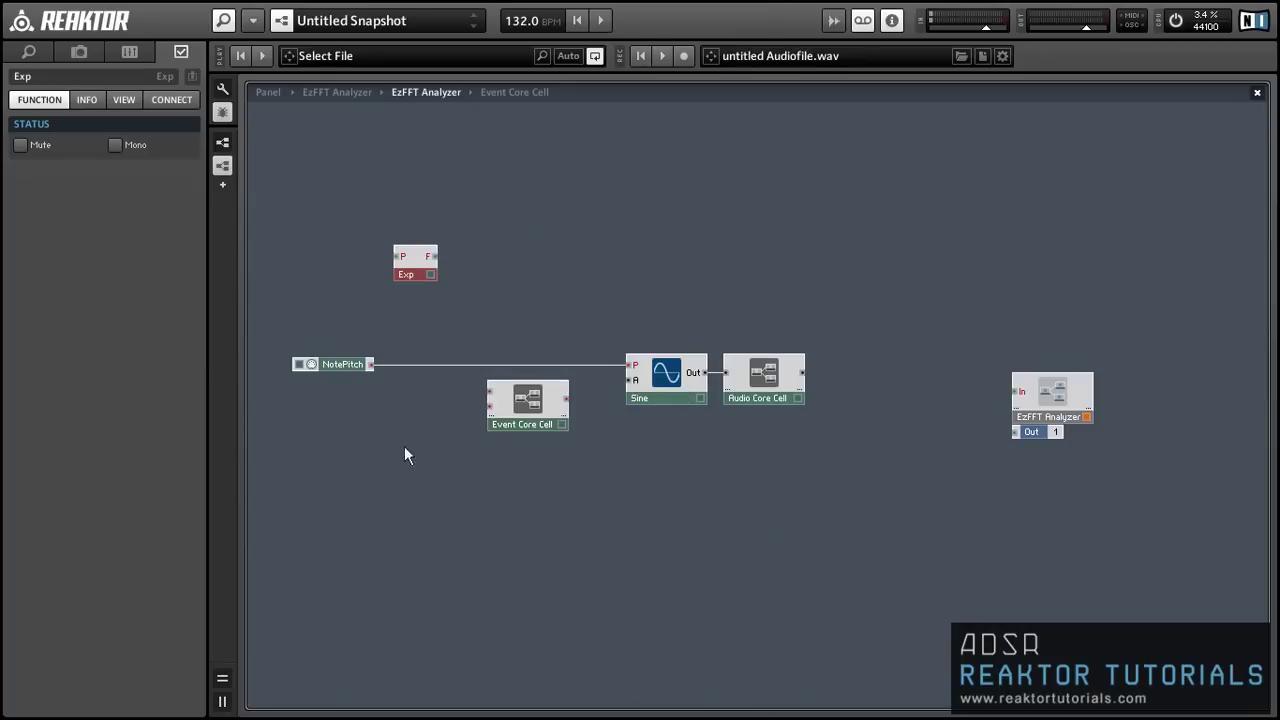
{"action": "left_click_drag", "start_coordinate": [371, 366], "coordinate": [489, 389]}
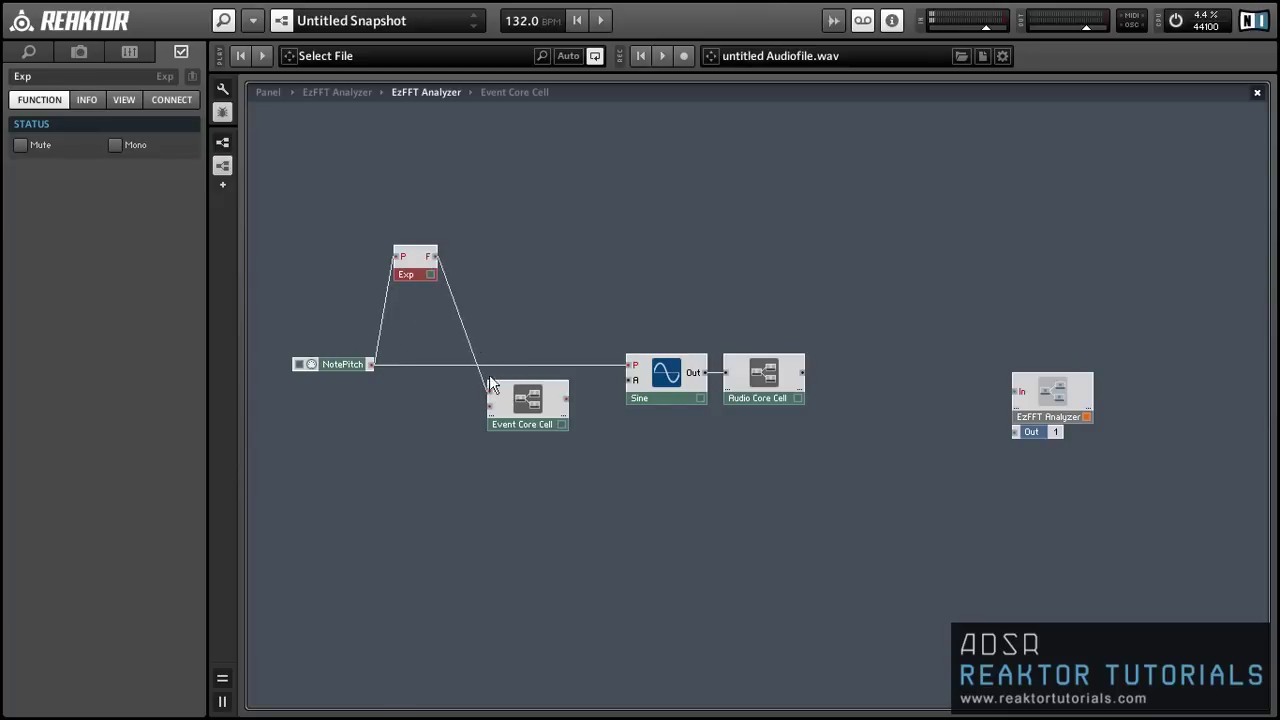
{"action": "left_click_drag", "start_coordinate": [433, 258], "coordinate": [405, 388]}
{"action": "left_click_drag", "start_coordinate": [411, 266], "coordinate": [445, 402]}
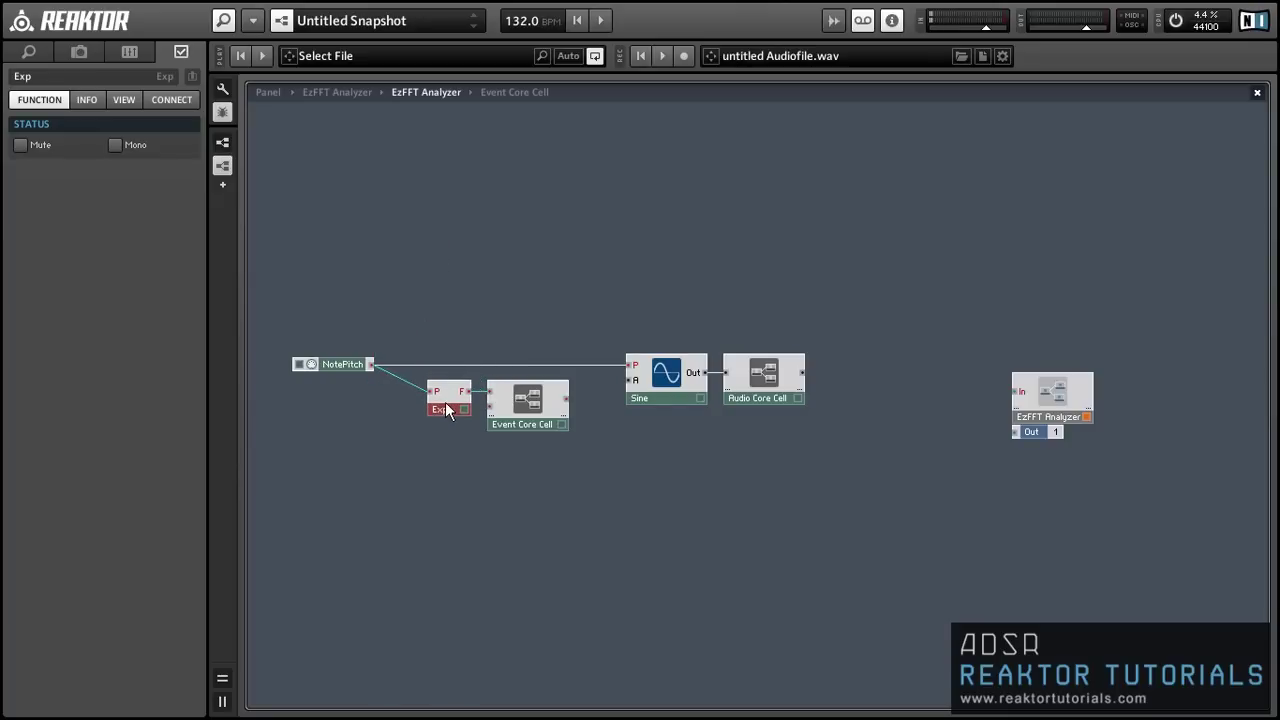
Connect the Event Core Cell's output to Sine's A input and tidy the layout.
{"action": "left_click_drag", "start_coordinate": [460, 324], "coordinate": [538, 410]}
{"action": "left_click_drag", "start_coordinate": [537, 406], "coordinate": [628, 380]}
{"action": "left_click_drag", "start_coordinate": [398, 328], "coordinate": [526, 416]}
{"action": "left_click_drag", "start_coordinate": [530, 412], "coordinate": [543, 405]}
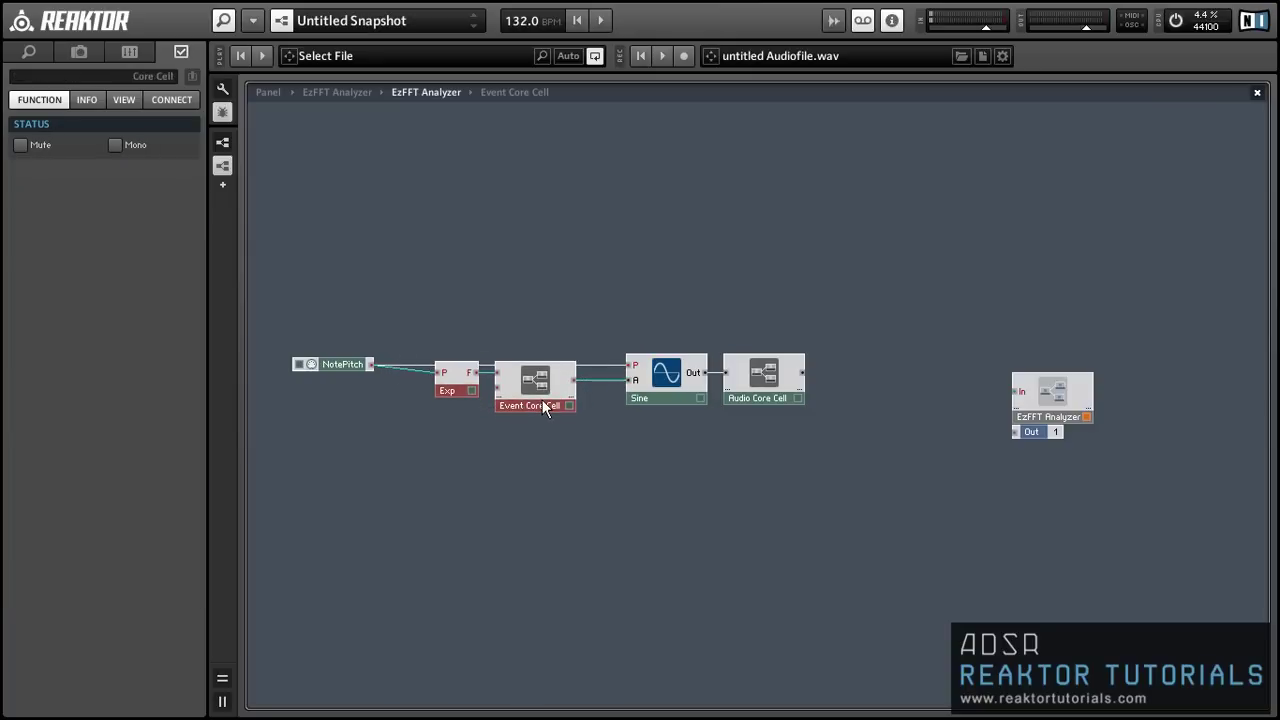
{"action": "left_click", "coordinate": [427, 436]}
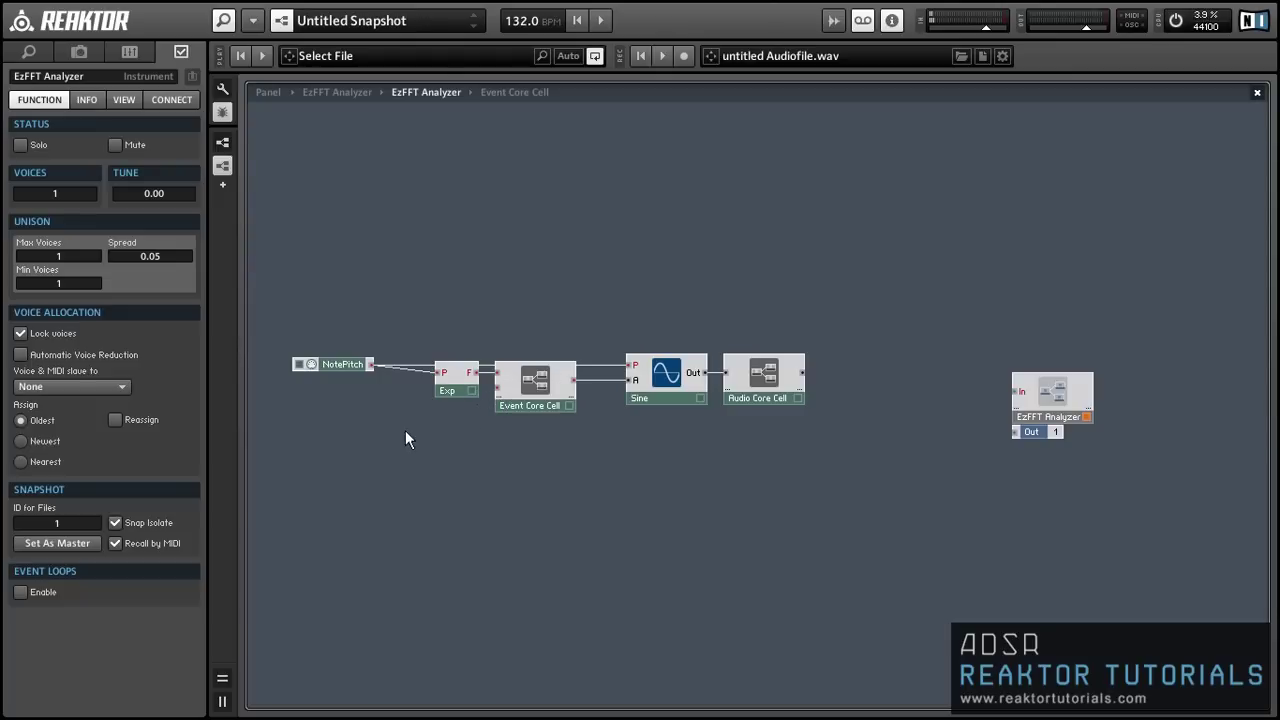
Add a System Info module feeding SR into the cell's lower input, then open the cell.
{"action": "right_click", "coordinate": [335, 417]}
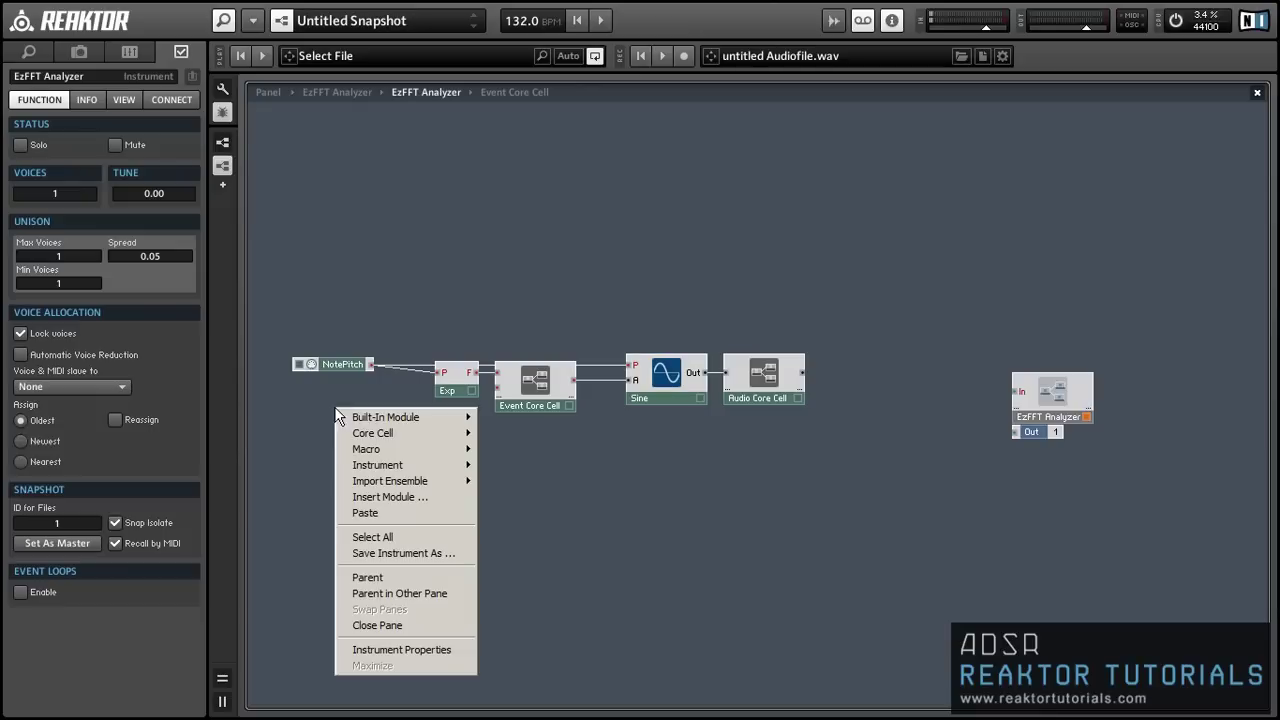
{"action": "mouse_move", "coordinate": [350, 418]}
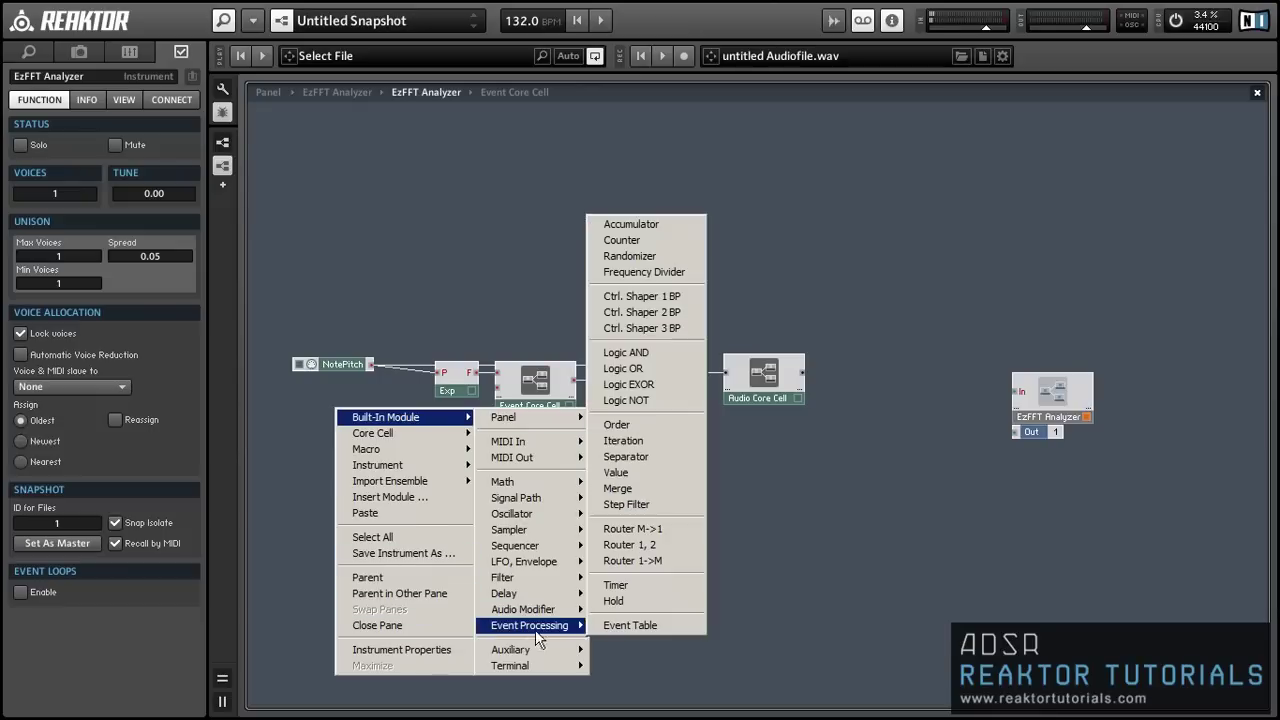
{"action": "mouse_move", "coordinate": [515, 649]}
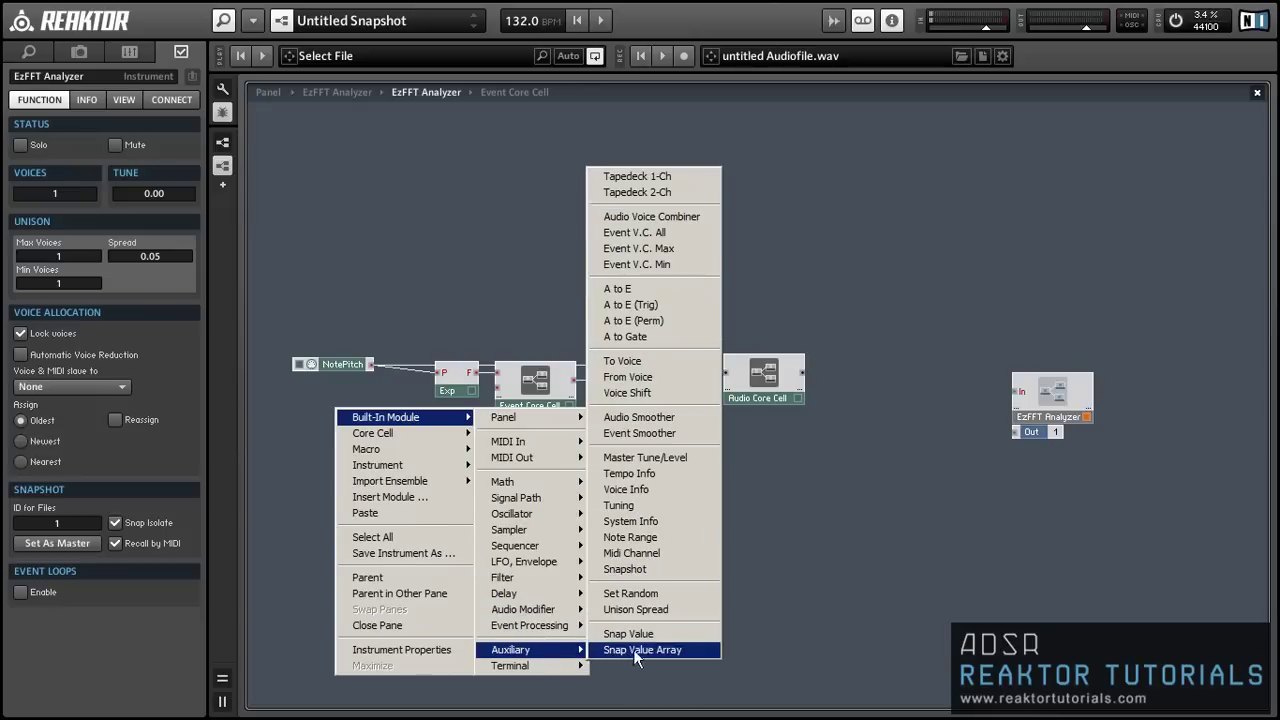
{"action": "left_click", "coordinate": [679, 520]}
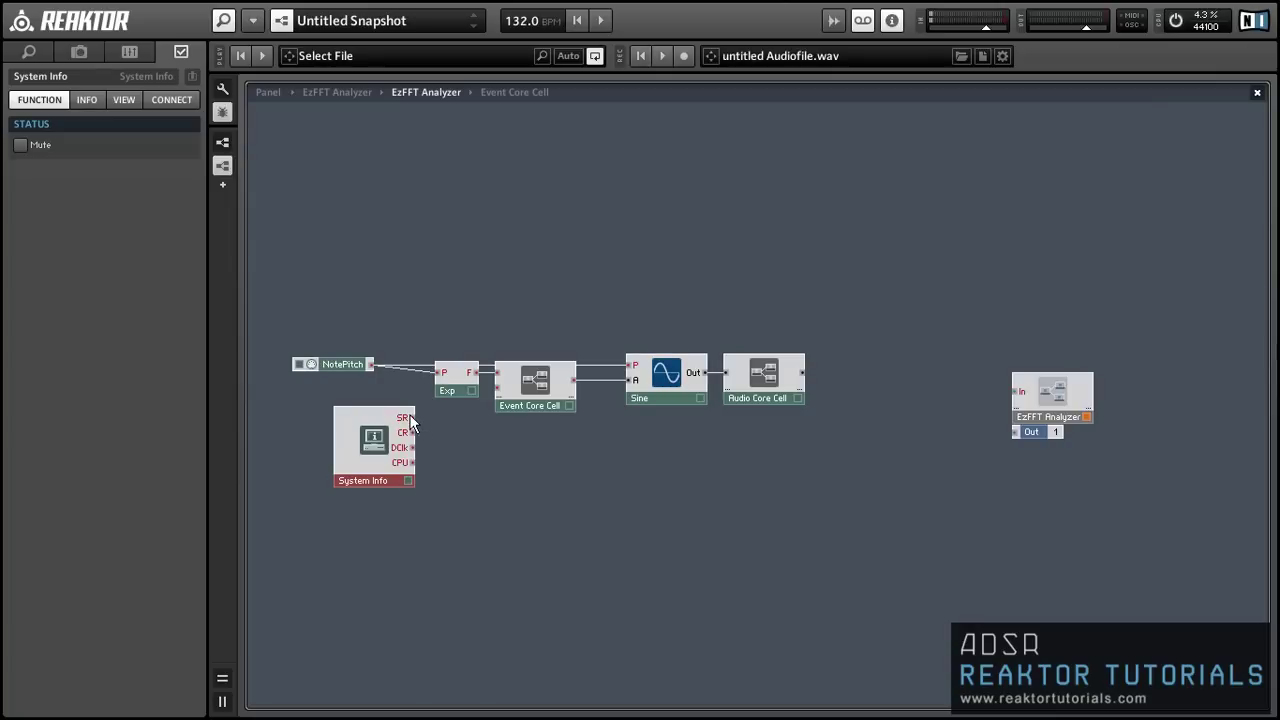
{"action": "left_click_drag", "start_coordinate": [410, 420], "coordinate": [496, 387]}
{"action": "left_click_drag", "start_coordinate": [341, 480], "coordinate": [320, 440]}
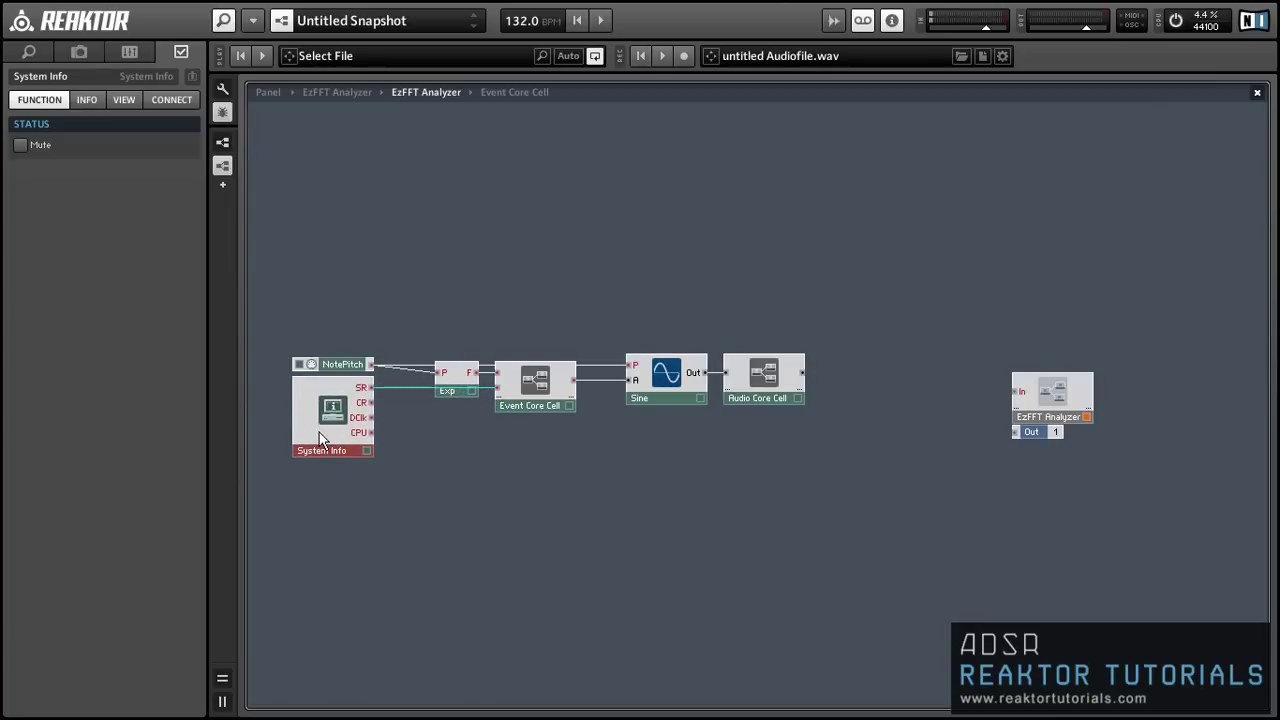
{"action": "left_click", "coordinate": [426, 409]}
{"action": "double_click", "coordinate": [536, 380]}
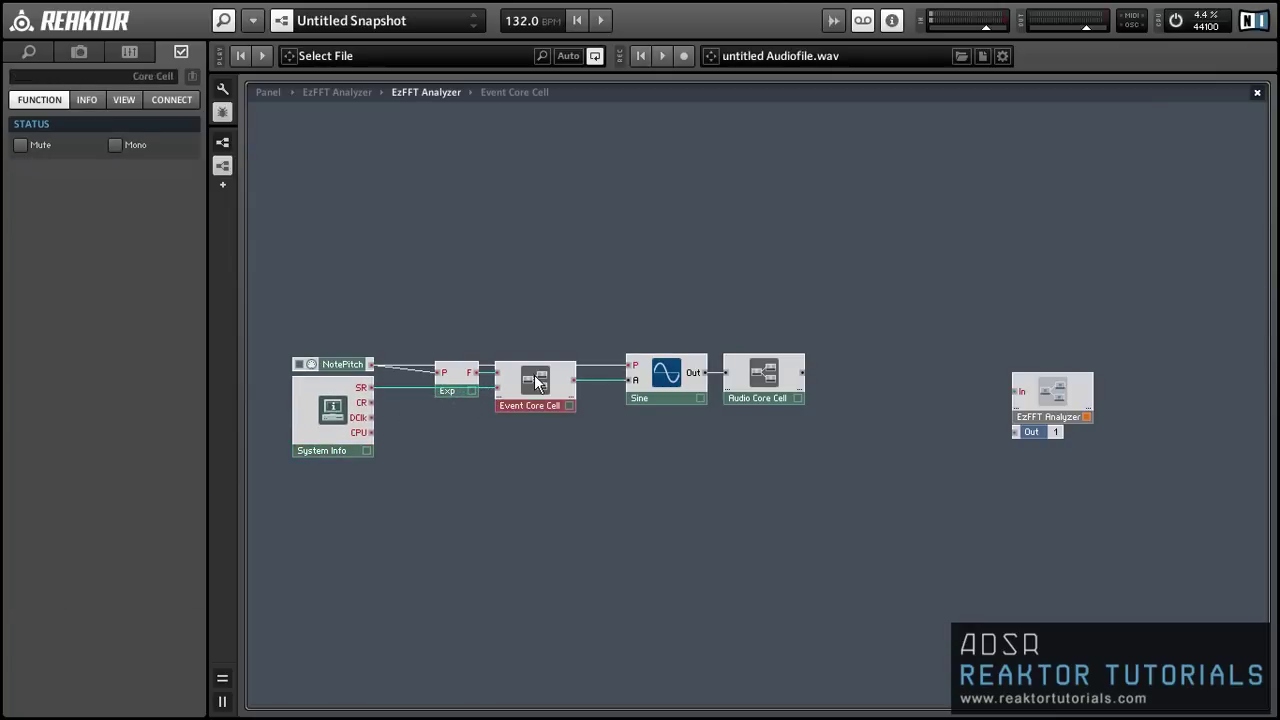
Multiply the lower input by a 0.25 QuickConst.
{"action": "right_click", "coordinate": [417, 204]}
{"action": "mouse_move", "coordinate": [434, 214]}
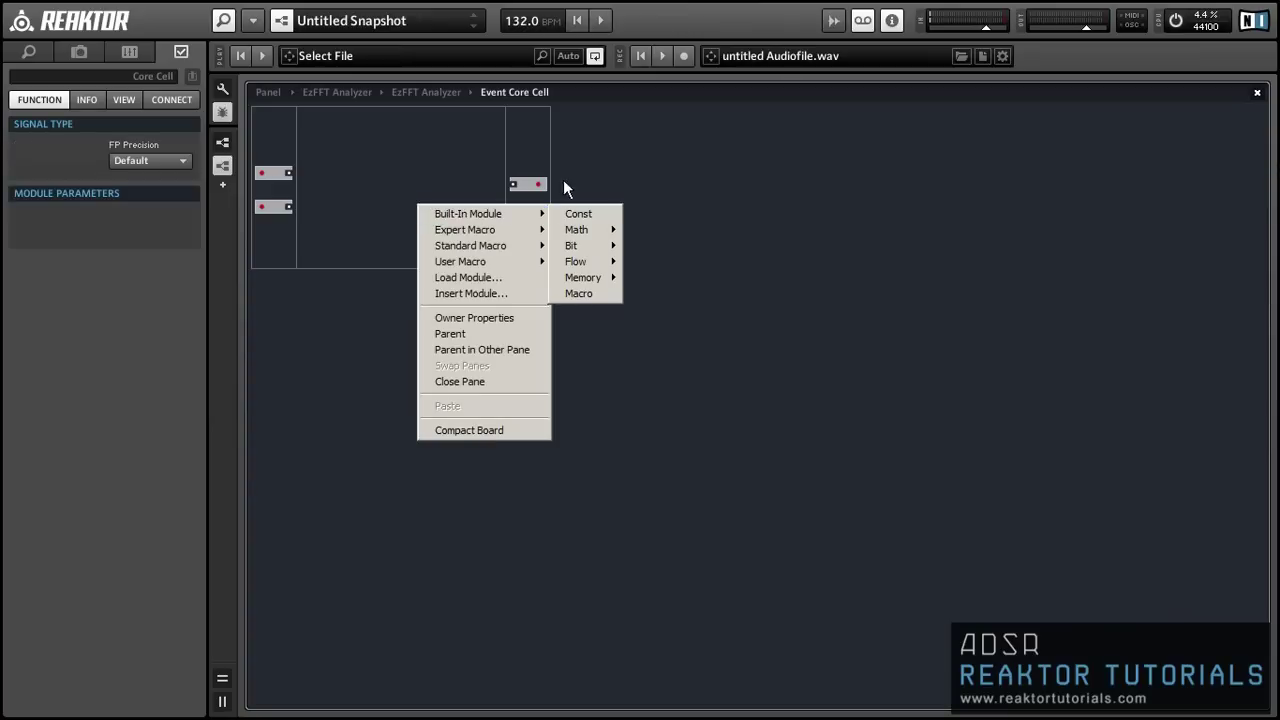
{"action": "mouse_move", "coordinate": [580, 230]}
{"action": "left_click", "coordinate": [655, 279]}
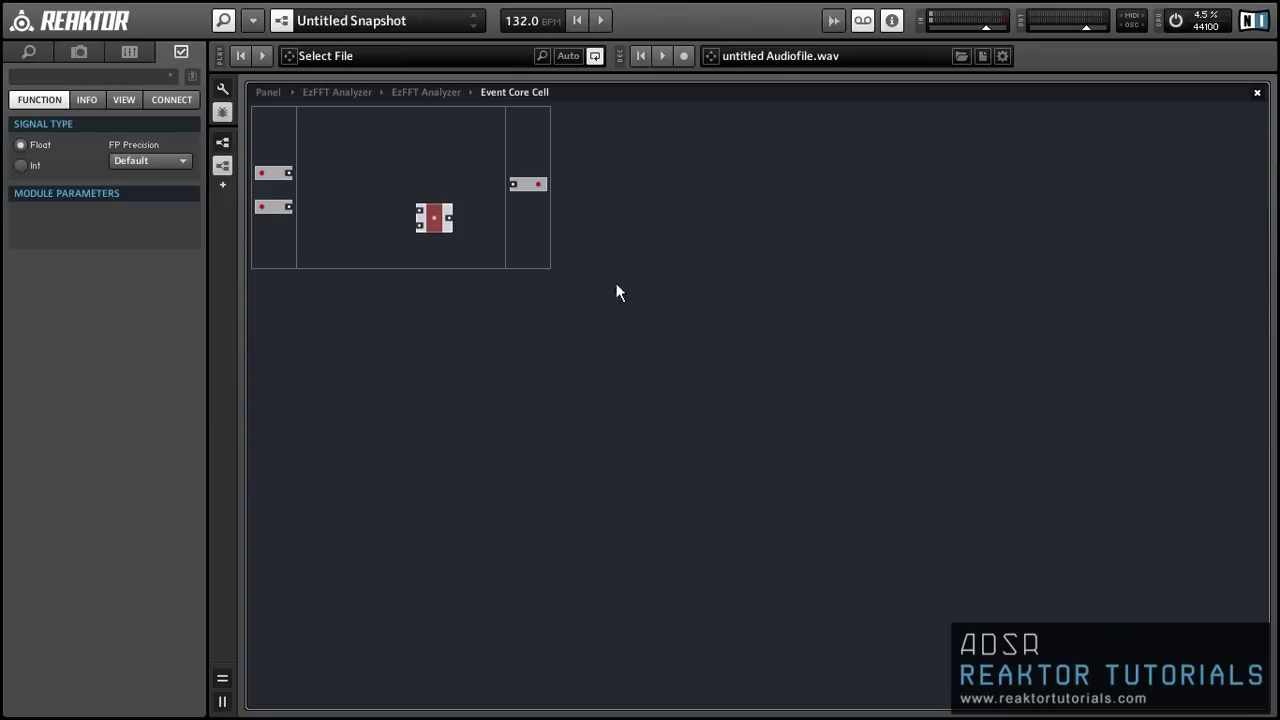
{"action": "left_click_drag", "start_coordinate": [288, 207], "coordinate": [371, 229]}
{"action": "right_click", "coordinate": [346, 219]}
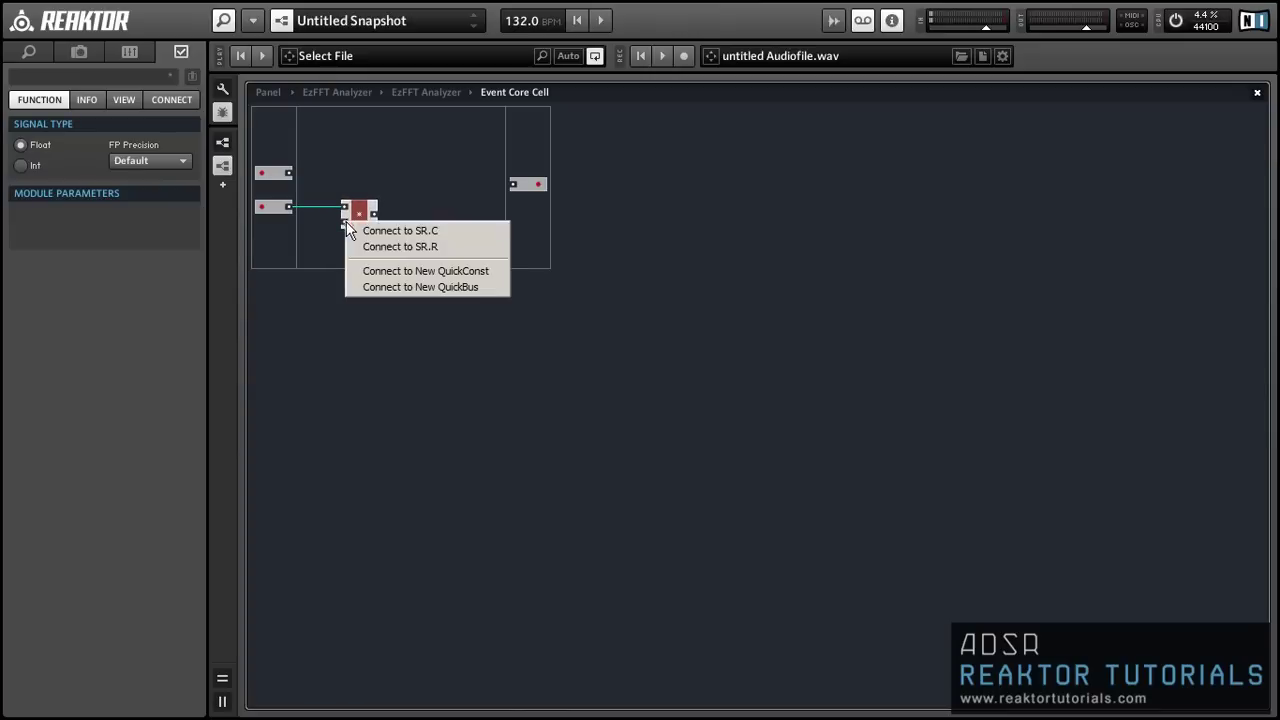
{"action": "left_click", "coordinate": [352, 271]}
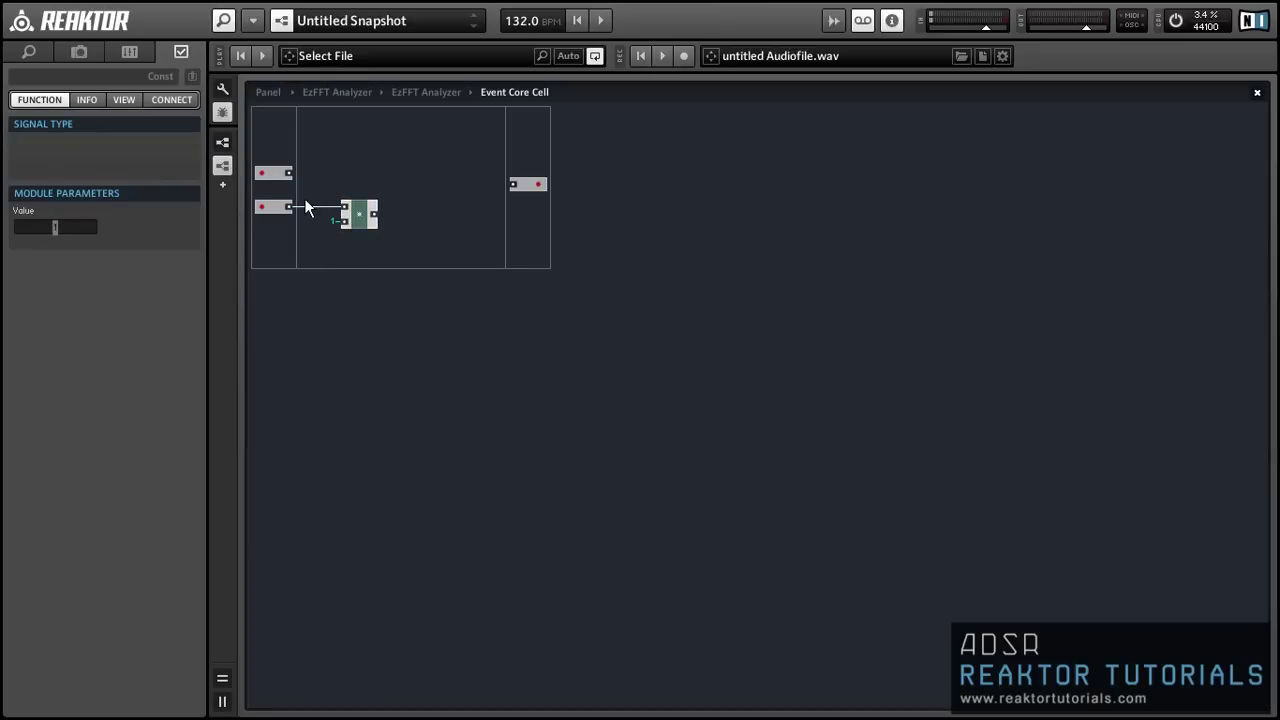
{"action": "type", "text": ".25"}
{"action": "key", "text": "Return"}
{"action": "left_click_drag", "start_coordinate": [268, 173], "coordinate": [271, 155]}
{"action": "left_click", "coordinate": [353, 131]}
Add a ~log(x) module with Base 10 and wire the upper input into it.
{"action": "right_click", "coordinate": [357, 132]}
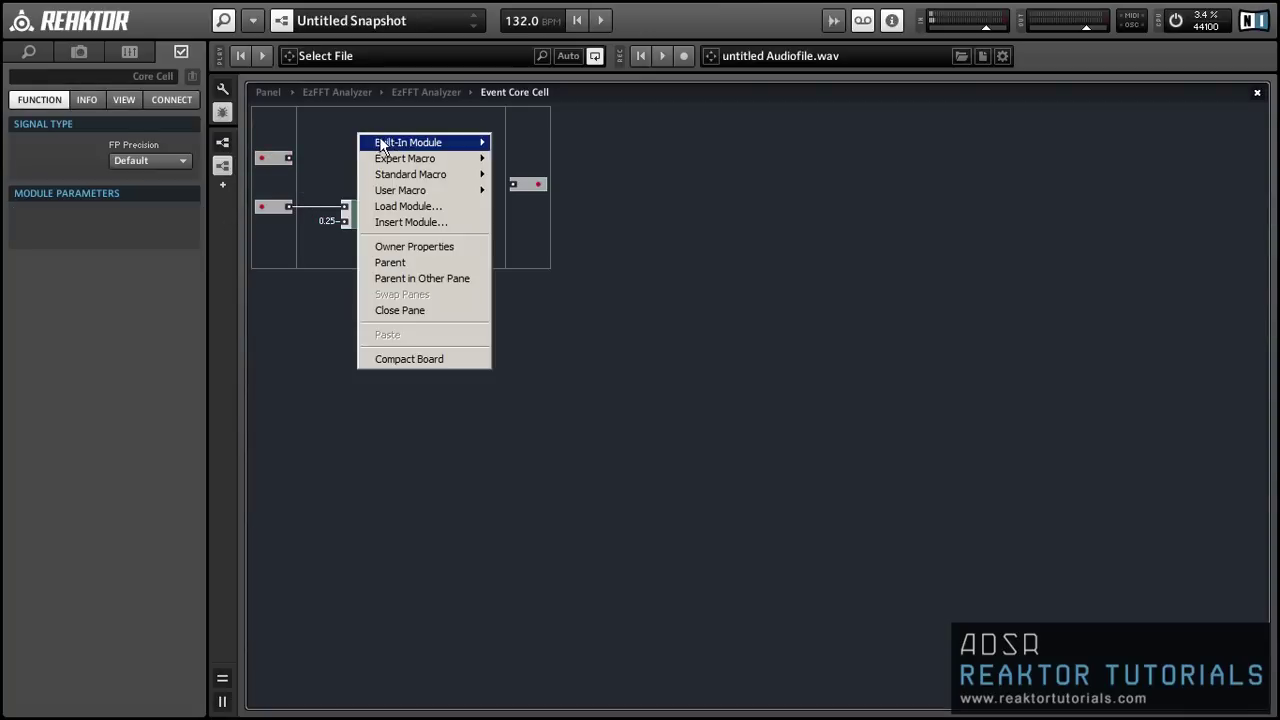
{"action": "mouse_move", "coordinate": [384, 142]}
{"action": "mouse_move", "coordinate": [526, 167]}
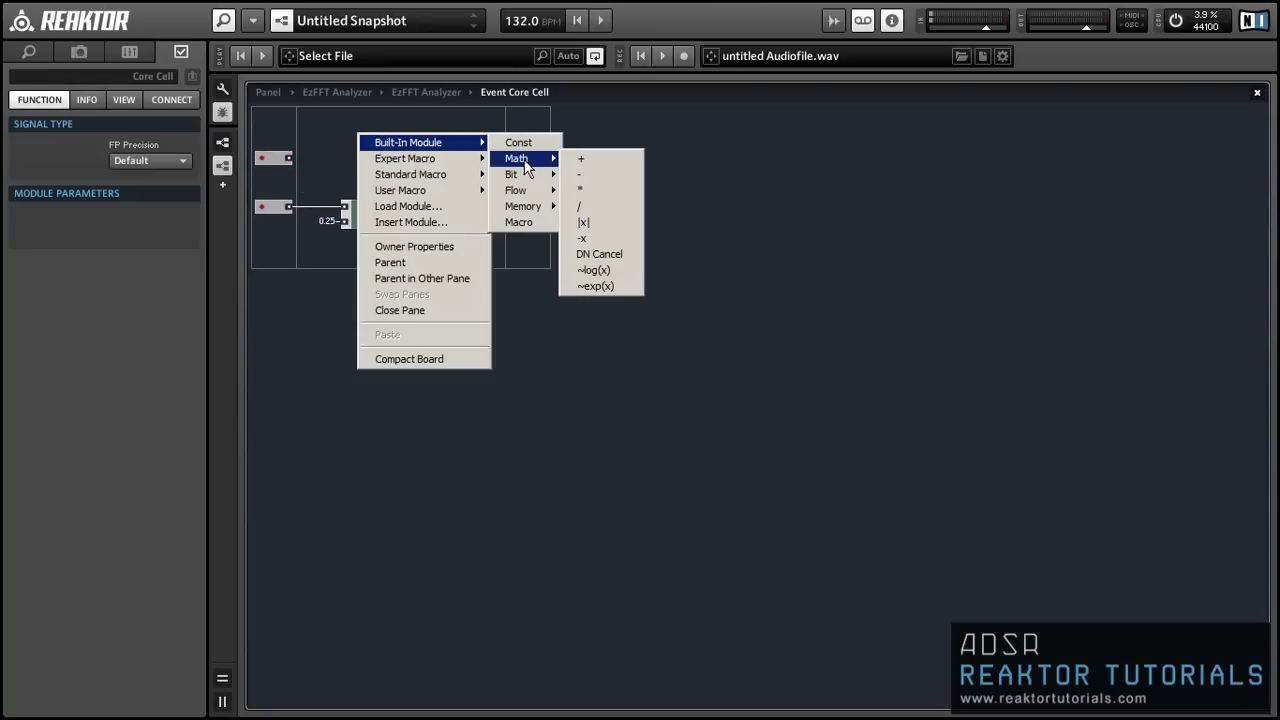
{"action": "left_click", "coordinate": [594, 270]}
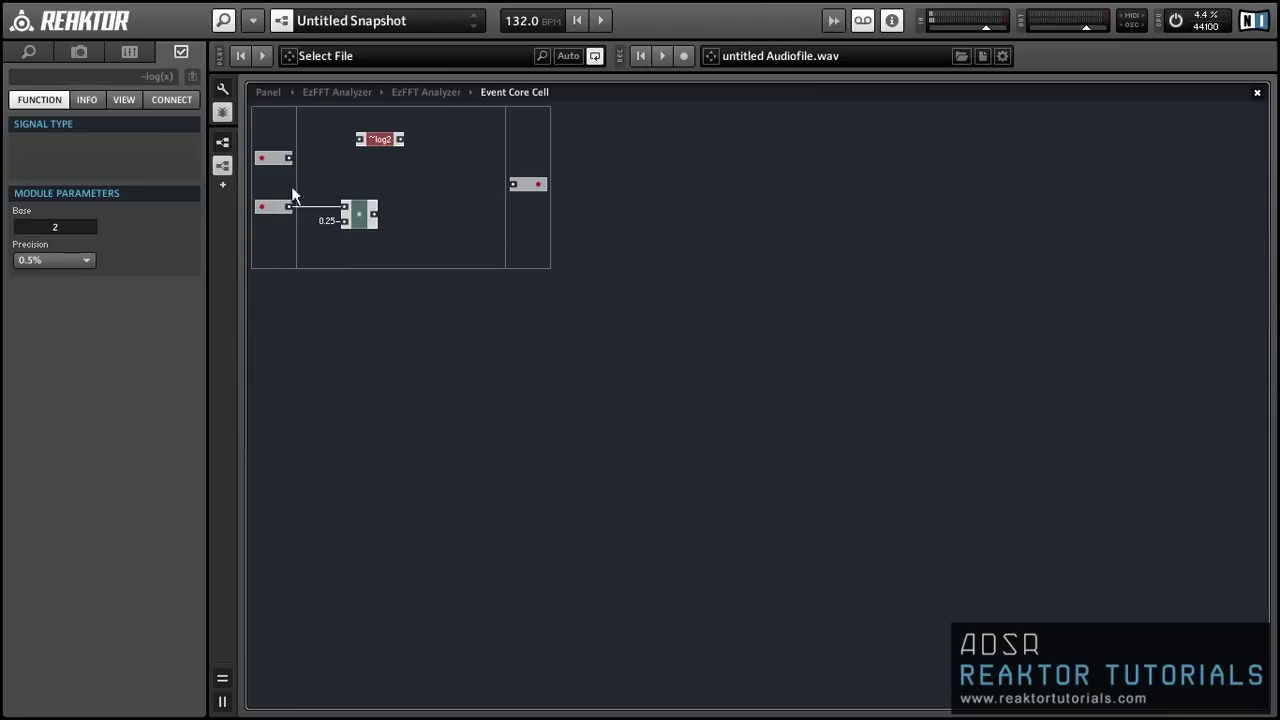
{"action": "left_click", "coordinate": [96, 222]}
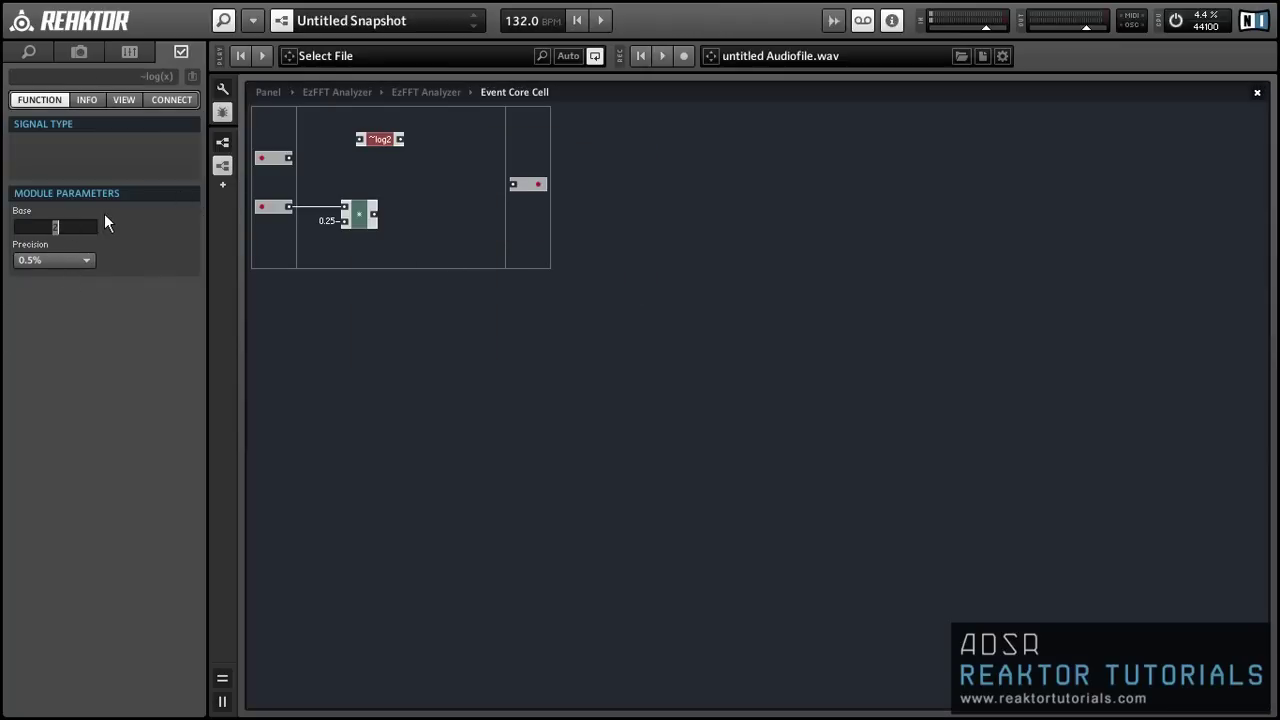
{"action": "type", "text": "10"}
{"action": "key", "text": "Return"}
{"action": "left_click_drag", "start_coordinate": [289, 157], "coordinate": [360, 140]}
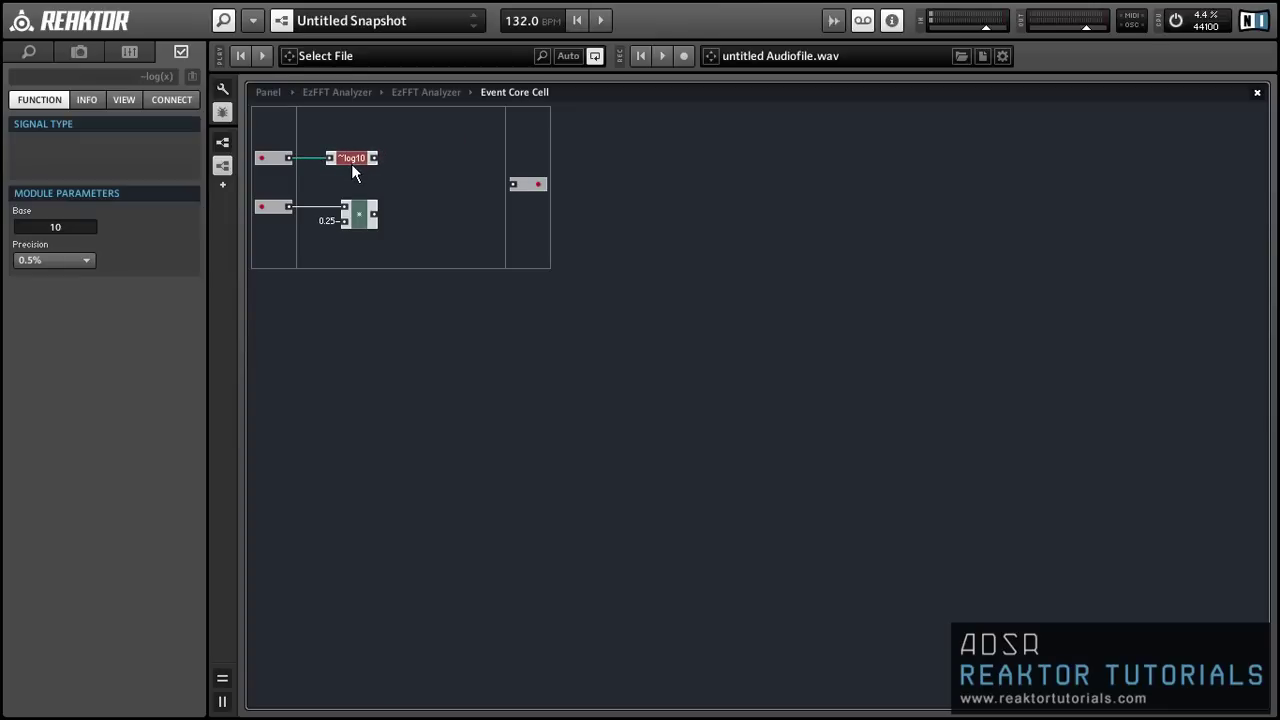
Add a multiply module fed by the ~log10 output.
{"action": "right_click", "coordinate": [423, 129]}
{"action": "mouse_move", "coordinate": [470, 134]}
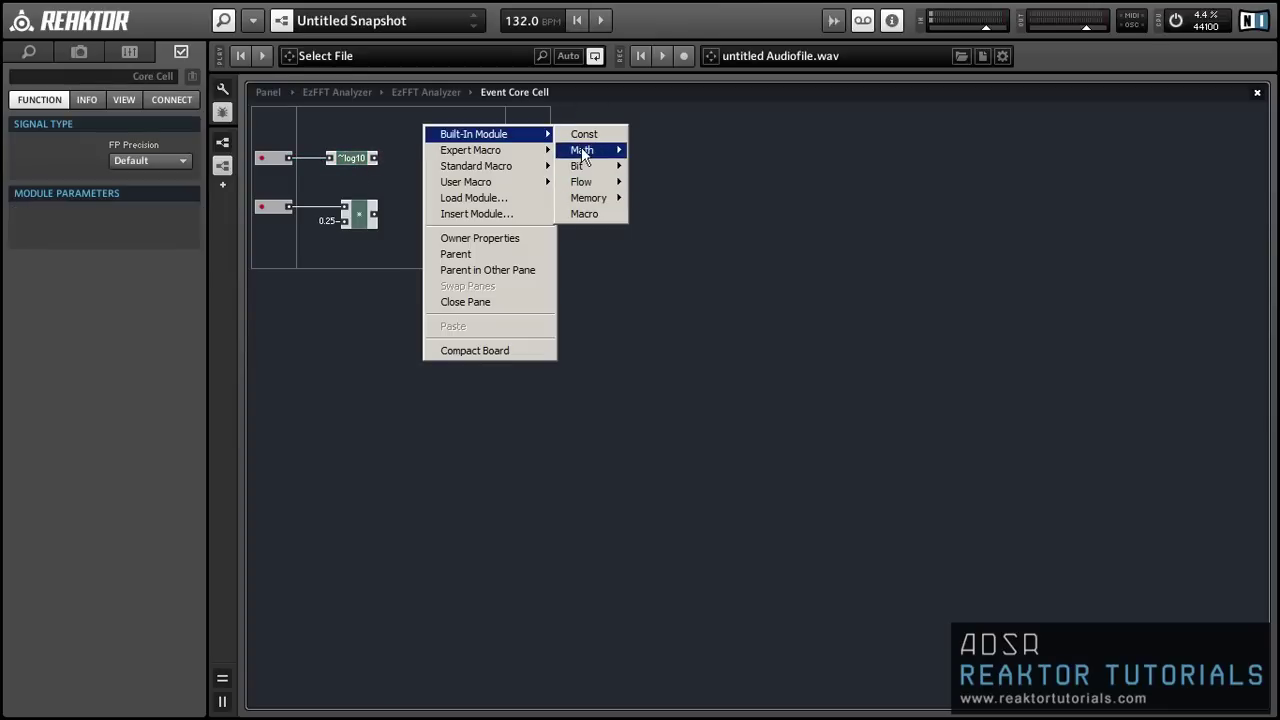
{"action": "mouse_move", "coordinate": [582, 150]}
{"action": "left_click", "coordinate": [645, 182]}
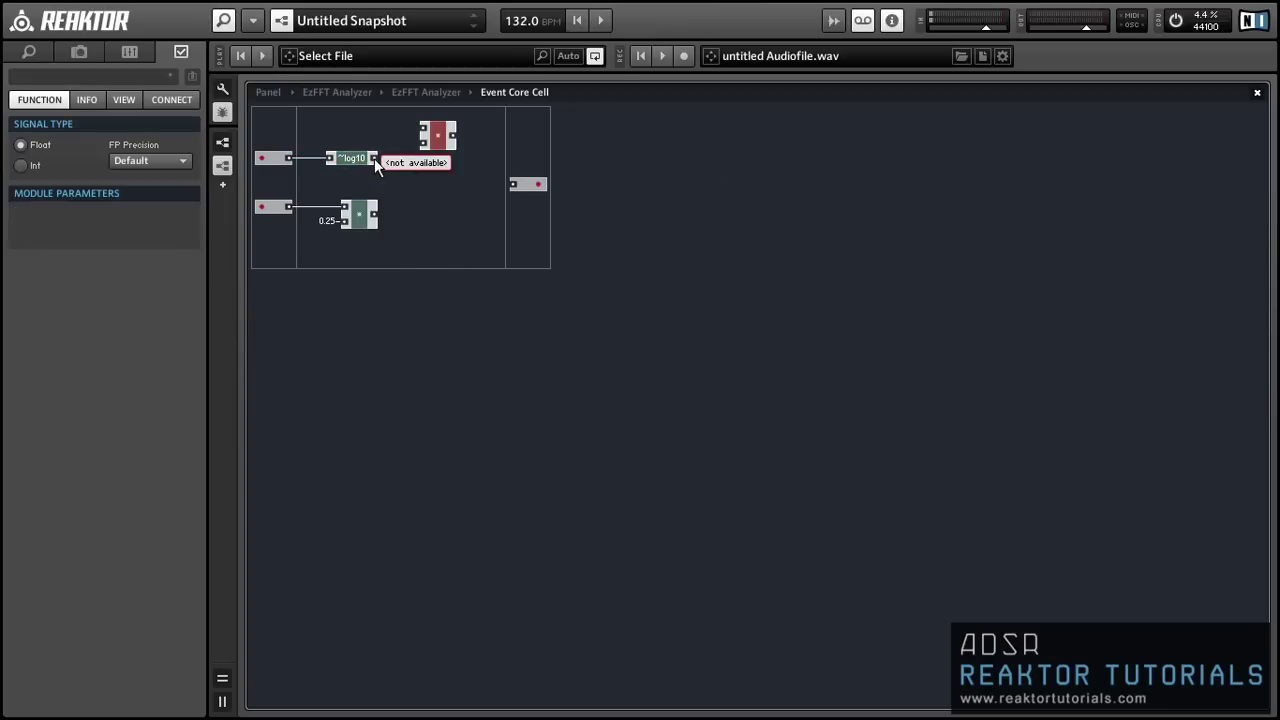
{"action": "mouse_move", "coordinate": [374, 158]}
{"action": "left_mouse_down"}
{"action": "mouse_move", "coordinate": [424, 134]}
{"action": "mouse_move", "coordinate": [373, 166]}
{"action": "left_mouse_up"}
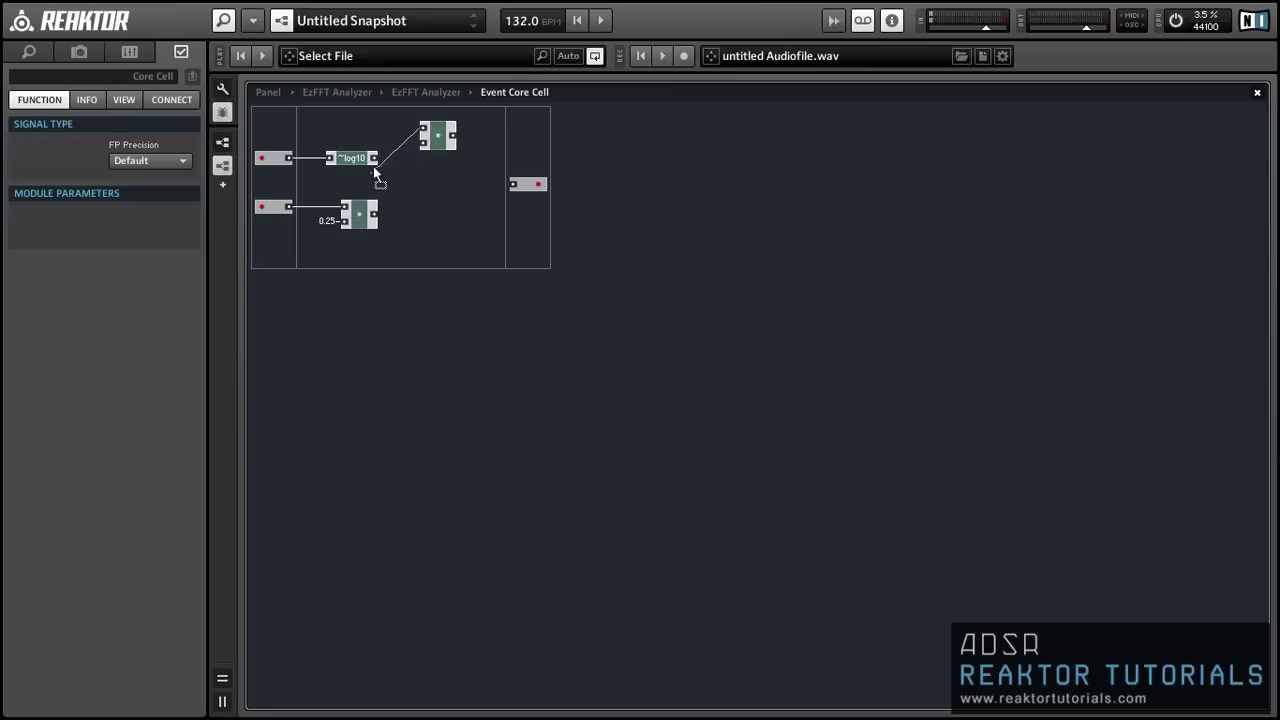
{"action": "left_click_drag", "start_coordinate": [445, 137], "coordinate": [286, 173]}
Insert a divide module taking the log product over the 0.25-scaled value.
{"action": "right_click", "coordinate": [483, 122]}
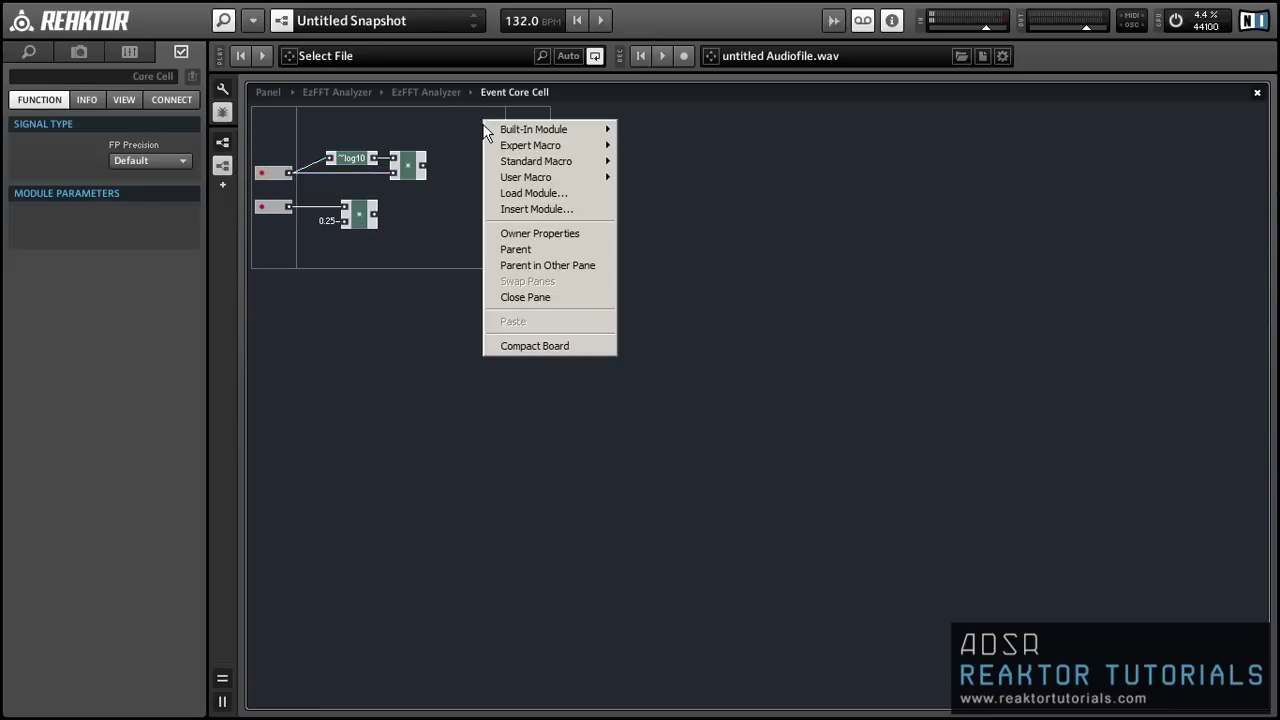
{"action": "mouse_move", "coordinate": [540, 129]}
{"action": "mouse_move", "coordinate": [670, 147]}
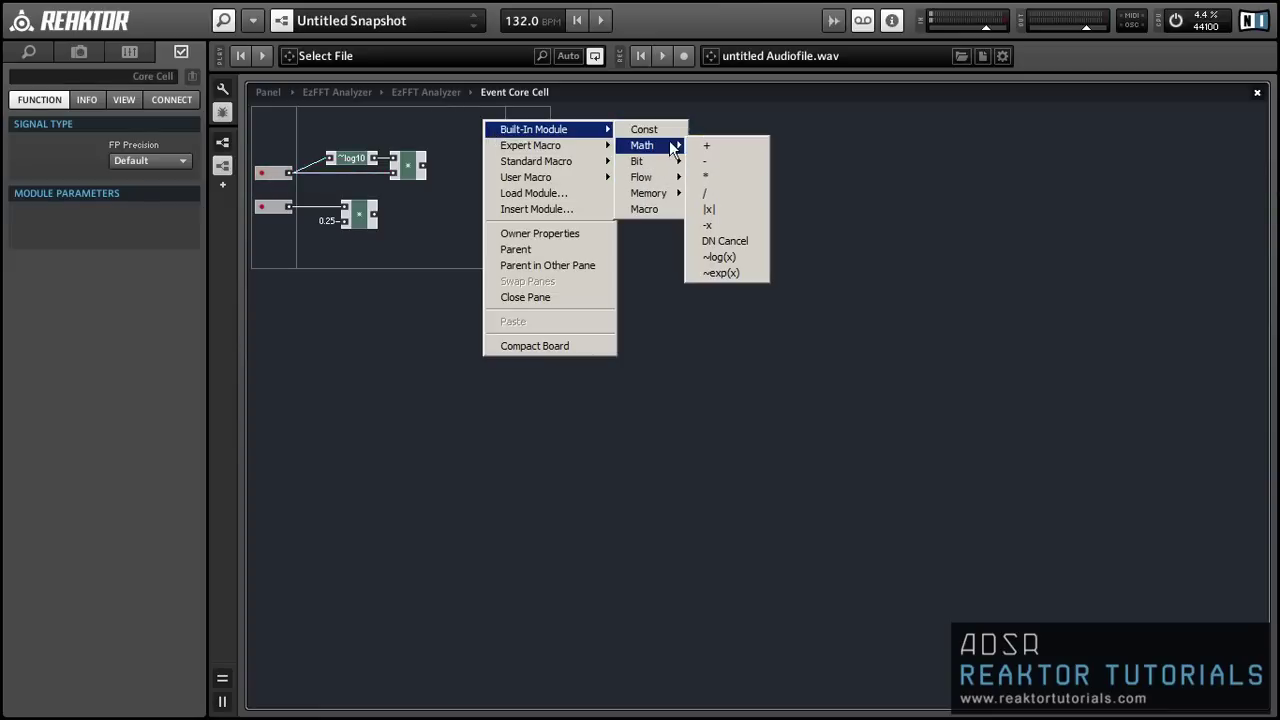
{"action": "left_click", "coordinate": [713, 193]}
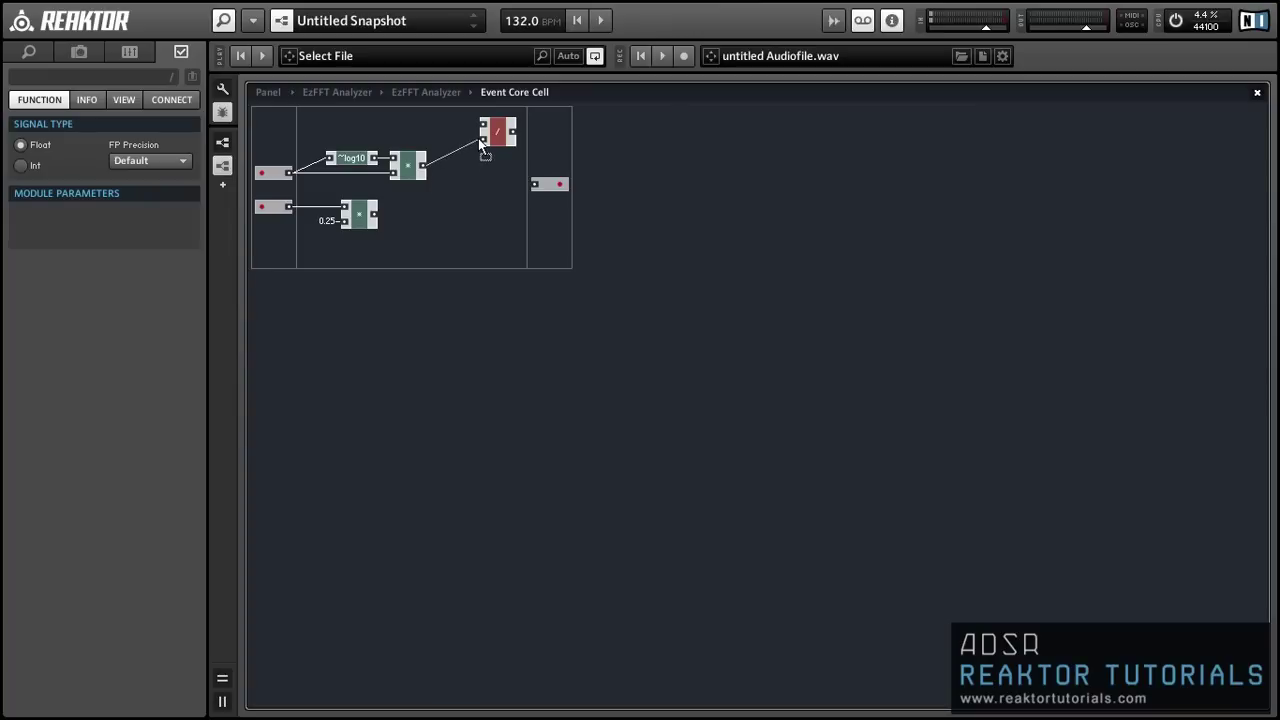
{"action": "left_click_drag", "start_coordinate": [478, 138], "coordinate": [512, 164]}
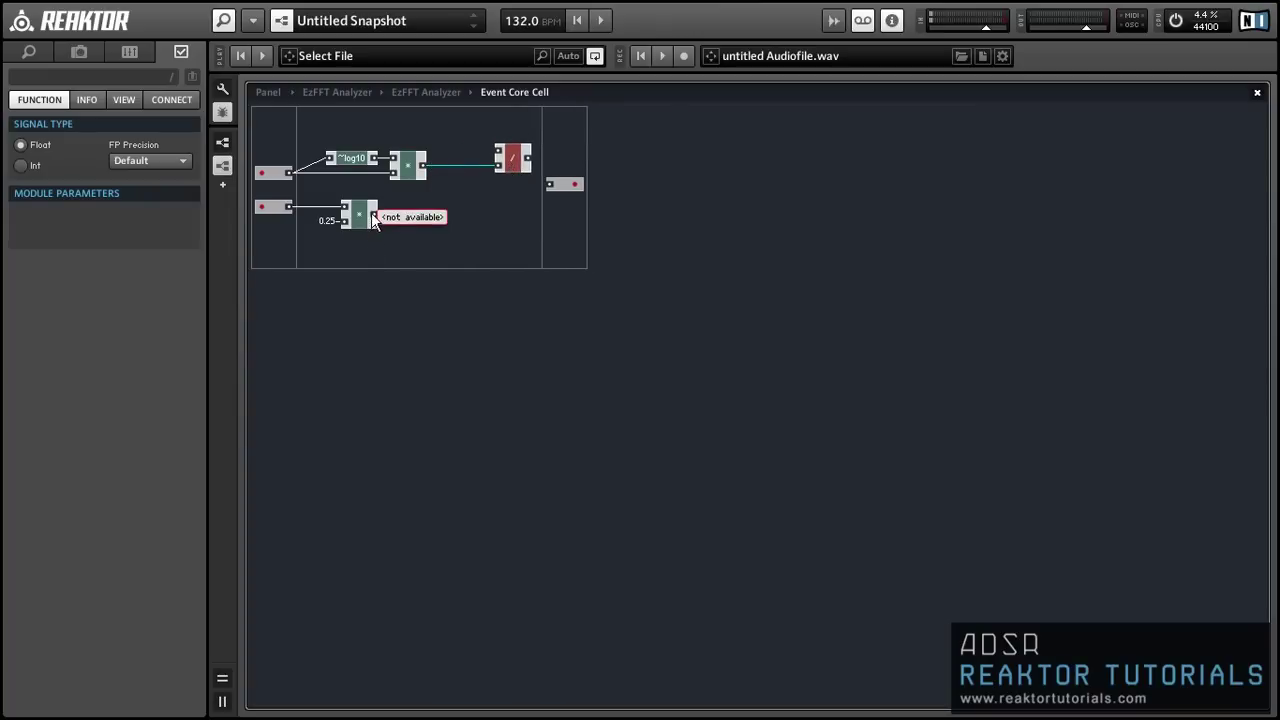
{"action": "left_click_drag", "start_coordinate": [371, 212], "coordinate": [501, 148]}
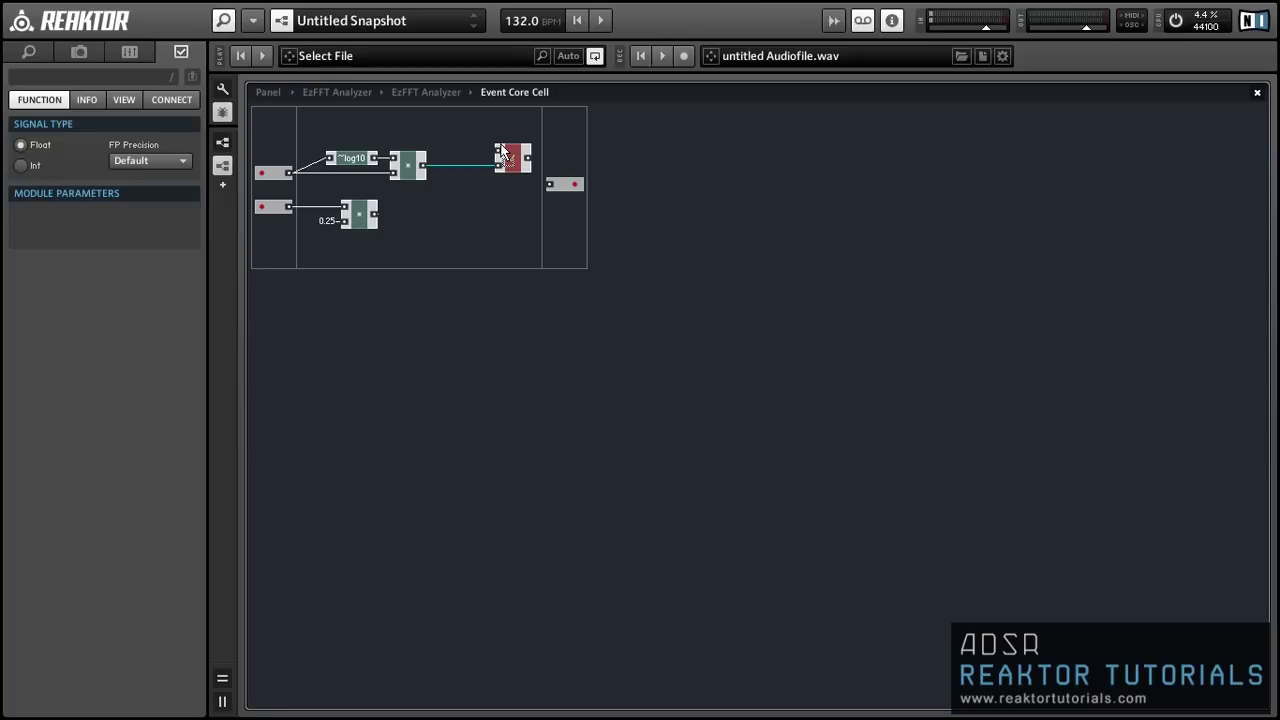
{"action": "left_click_drag", "start_coordinate": [501, 151], "coordinate": [581, 152]}
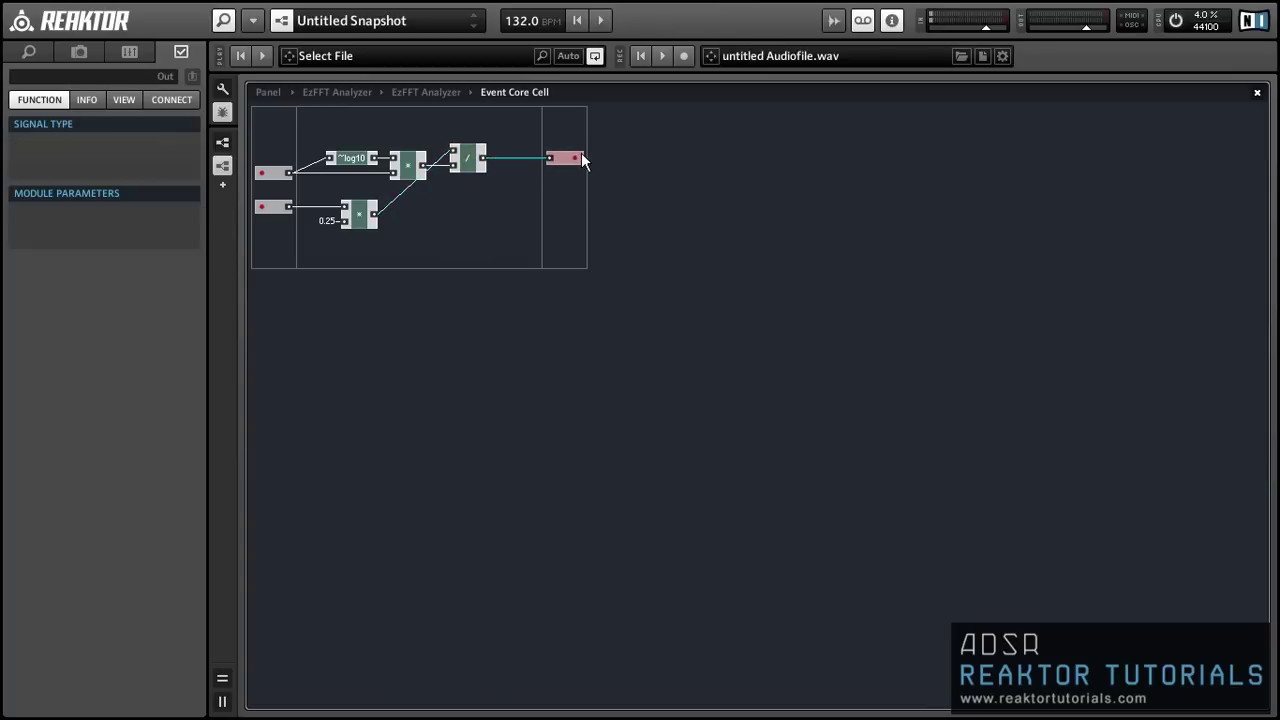
Multiply the quotient by a 1.5707963 QuickConst and line it up with the Out module.
{"action": "left_click", "coordinate": [542, 191]}
{"action": "right_click", "coordinate": [513, 196]}
{"action": "mouse_move", "coordinate": [530, 203]}
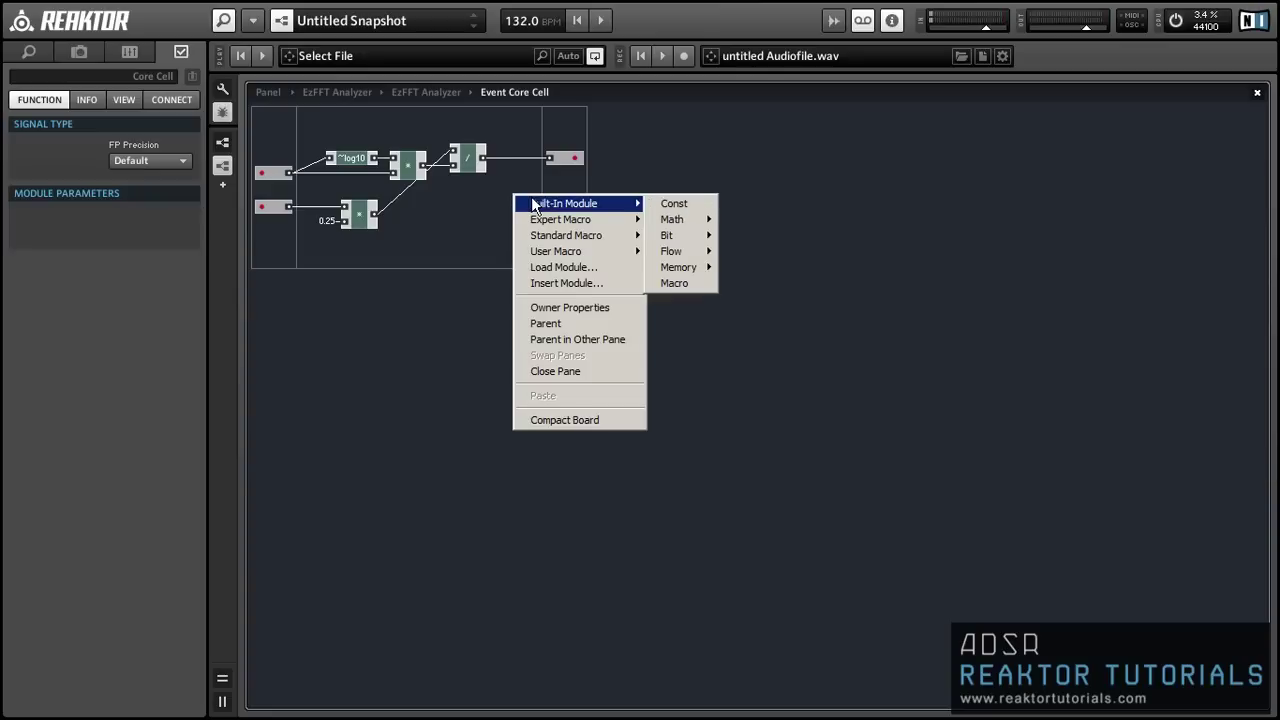
{"action": "mouse_move", "coordinate": [688, 222]}
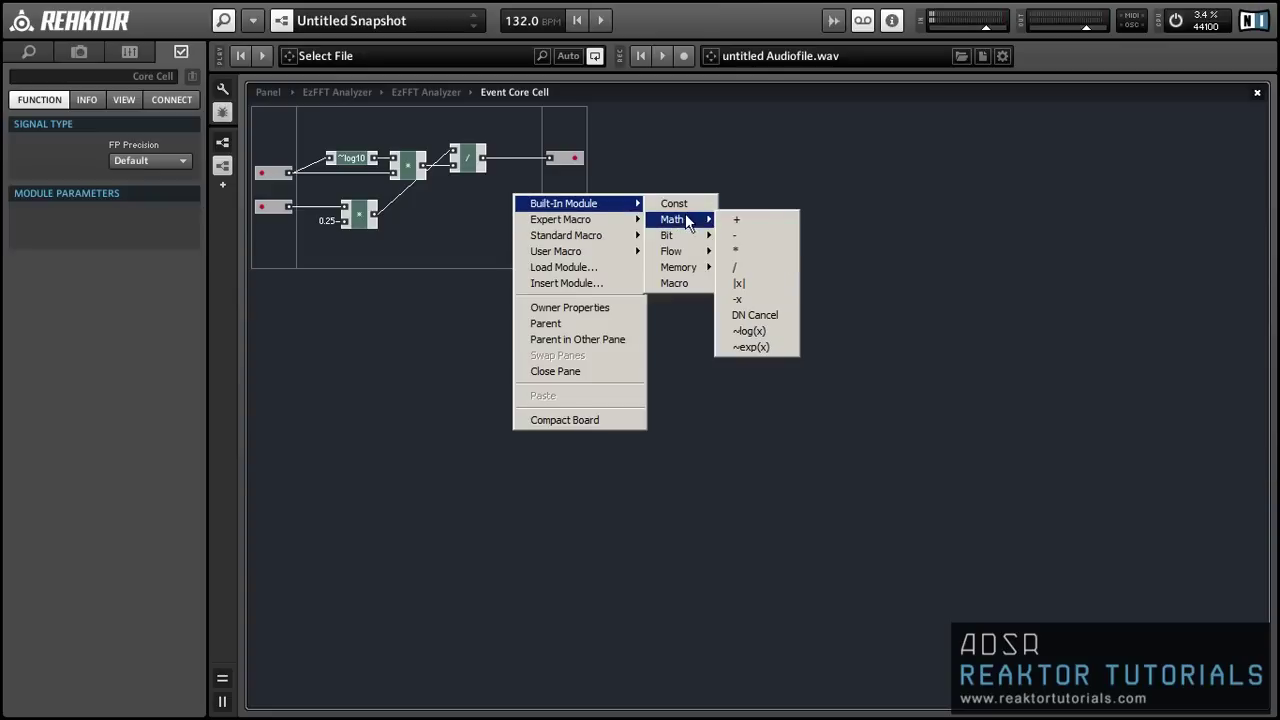
{"action": "left_click", "coordinate": [740, 251]}
{"action": "left_click_drag", "start_coordinate": [483, 158], "coordinate": [604, 158]}
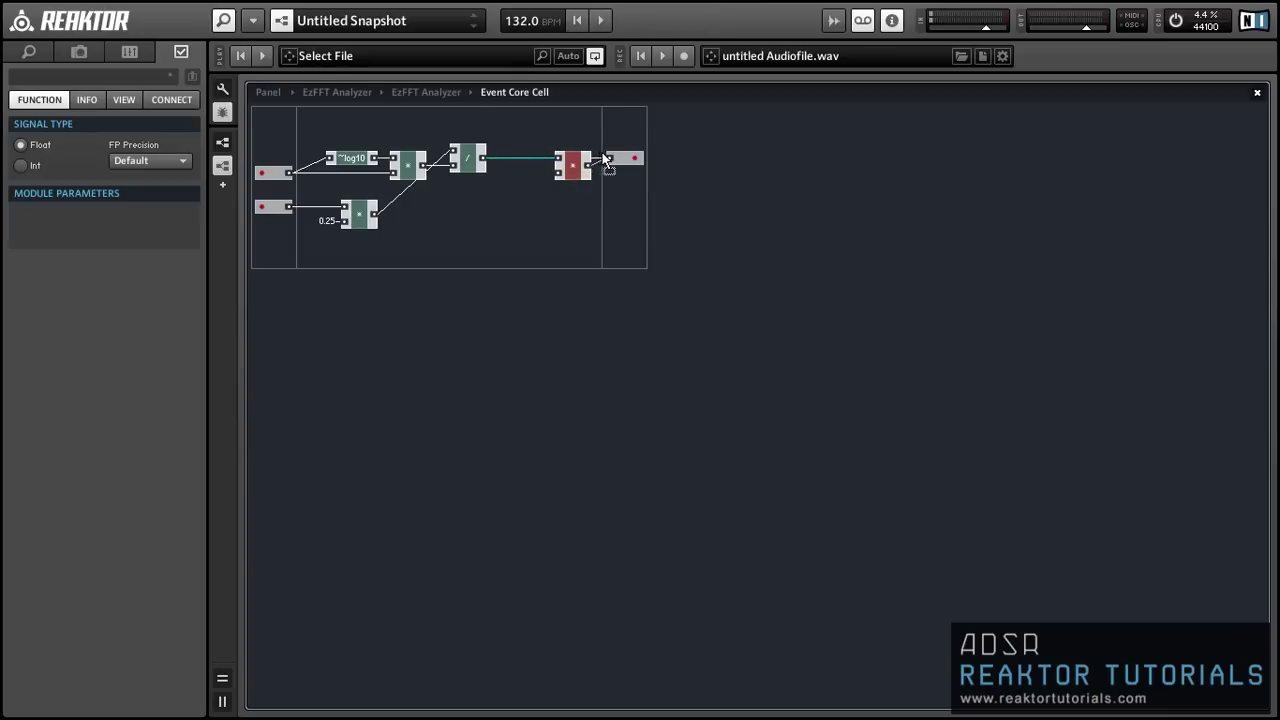
{"action": "right_click", "coordinate": [559, 173]}
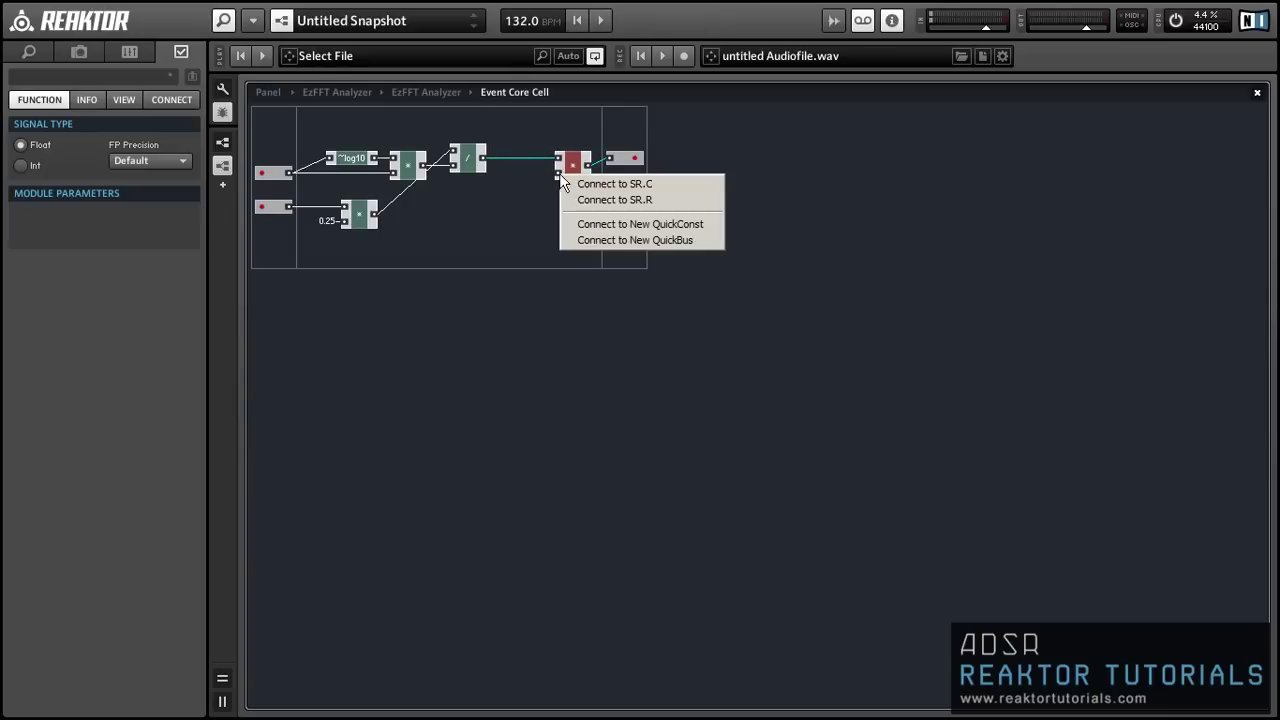
{"action": "left_click", "coordinate": [588, 226]}
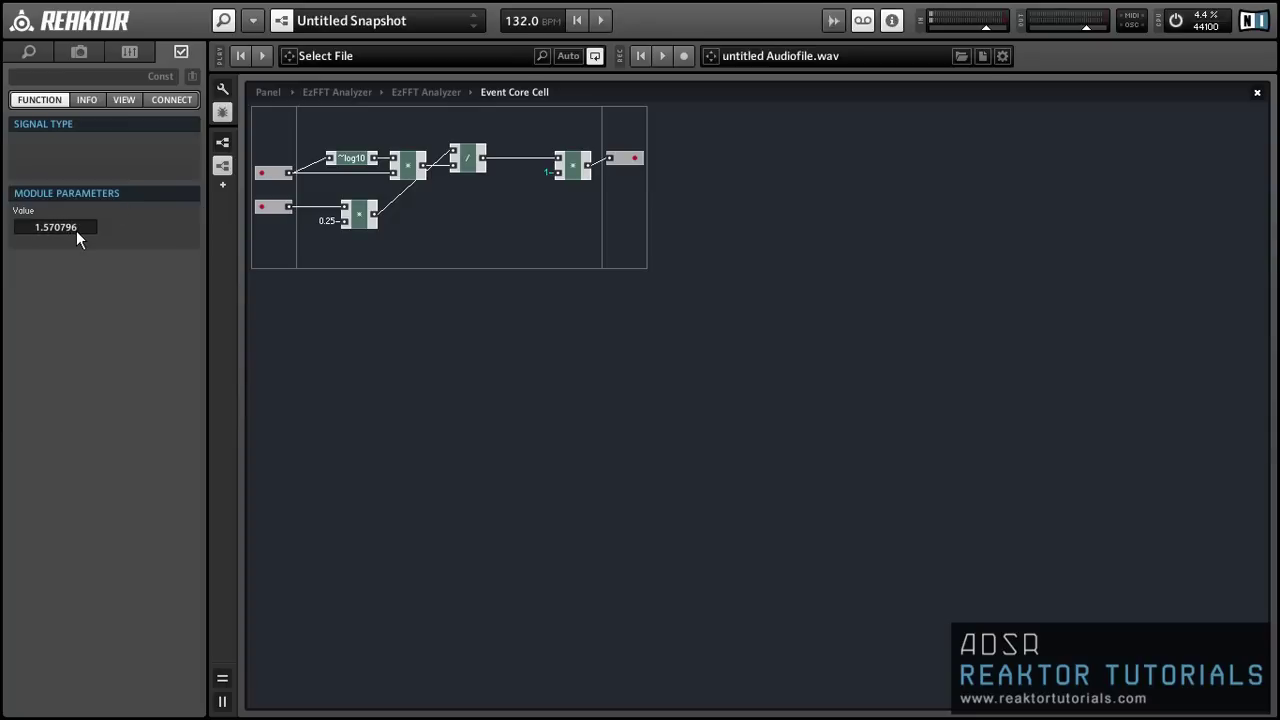
{"action": "key", "text": "Return"}
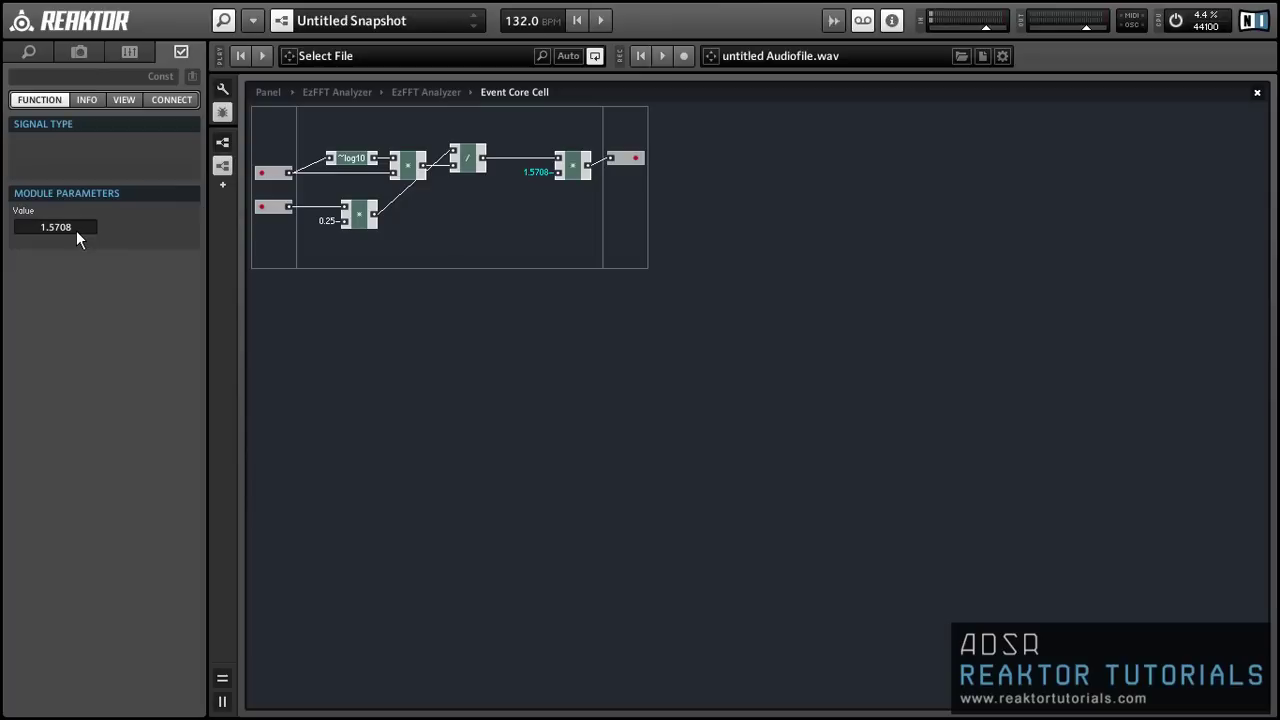
{"action": "left_click", "coordinate": [630, 158]}
{"action": "left_click_drag", "start_coordinate": [658, 177], "coordinate": [545, 170]}
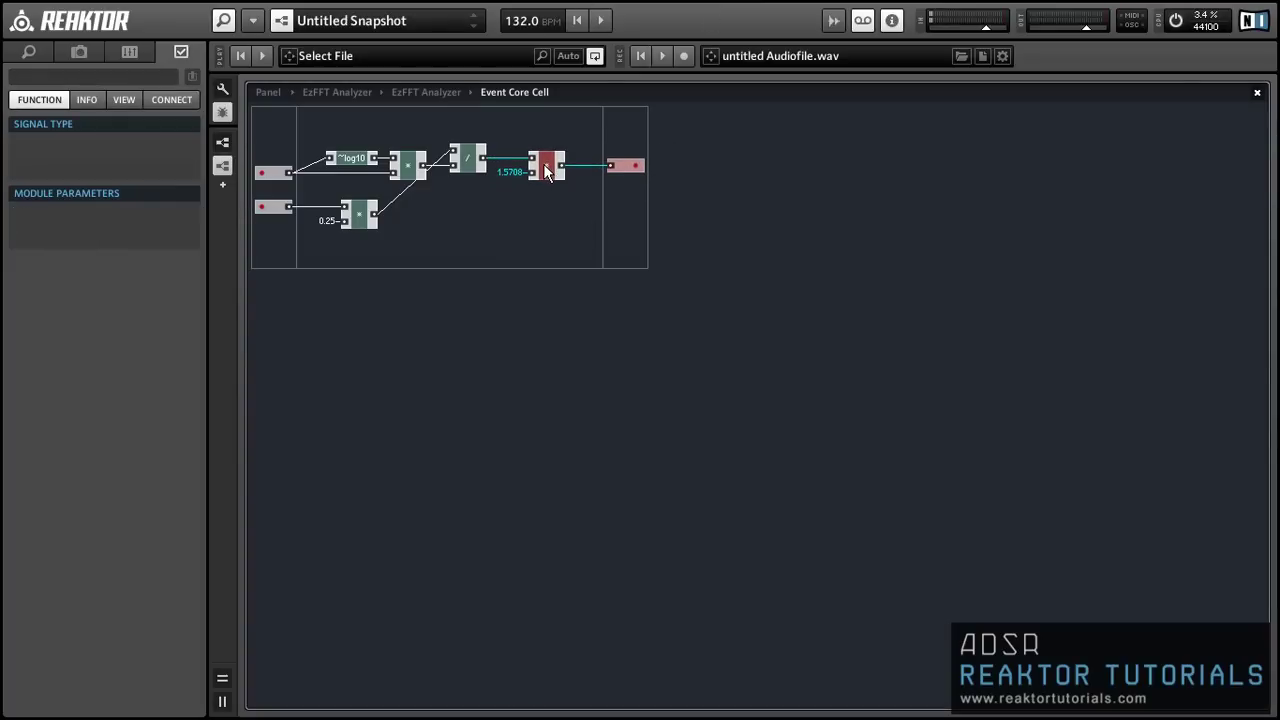
Return to the EzFFT Analyzer structure and shift the Sine and Audio Core Cell left to make room.
{"action": "double_click", "coordinate": [517, 195]}
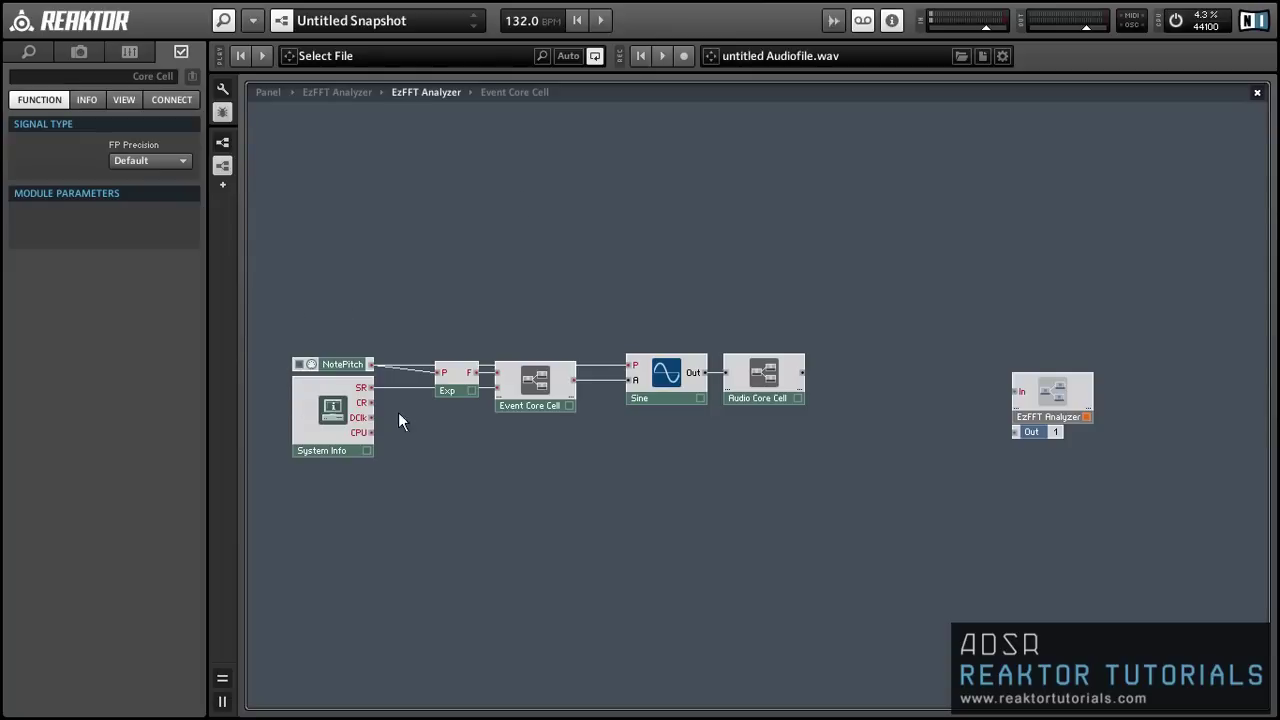
{"action": "left_click_drag", "start_coordinate": [552, 395], "coordinate": [550, 396]}
{"action": "left_click", "coordinate": [613, 392]}
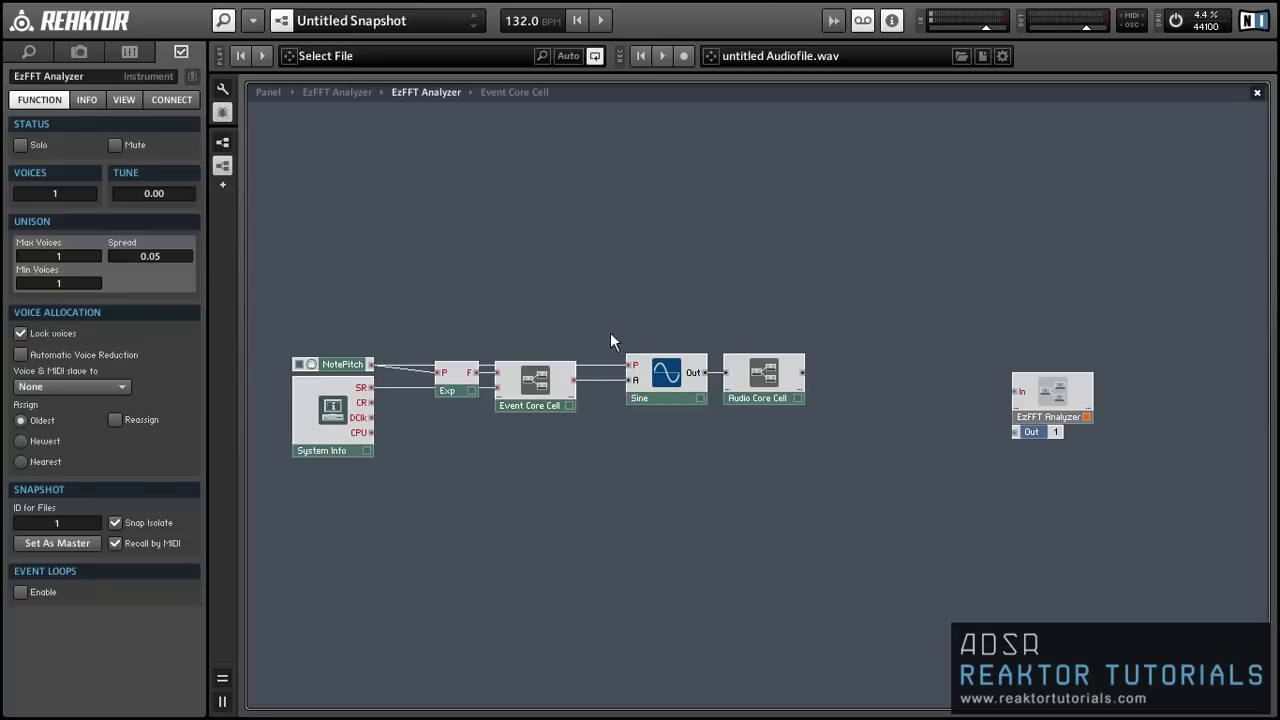
{"action": "left_click_drag", "start_coordinate": [610, 332], "coordinate": [1046, 375]}
{"action": "left_click", "coordinate": [698, 495]}
{"action": "left_click", "coordinate": [940, 460]}
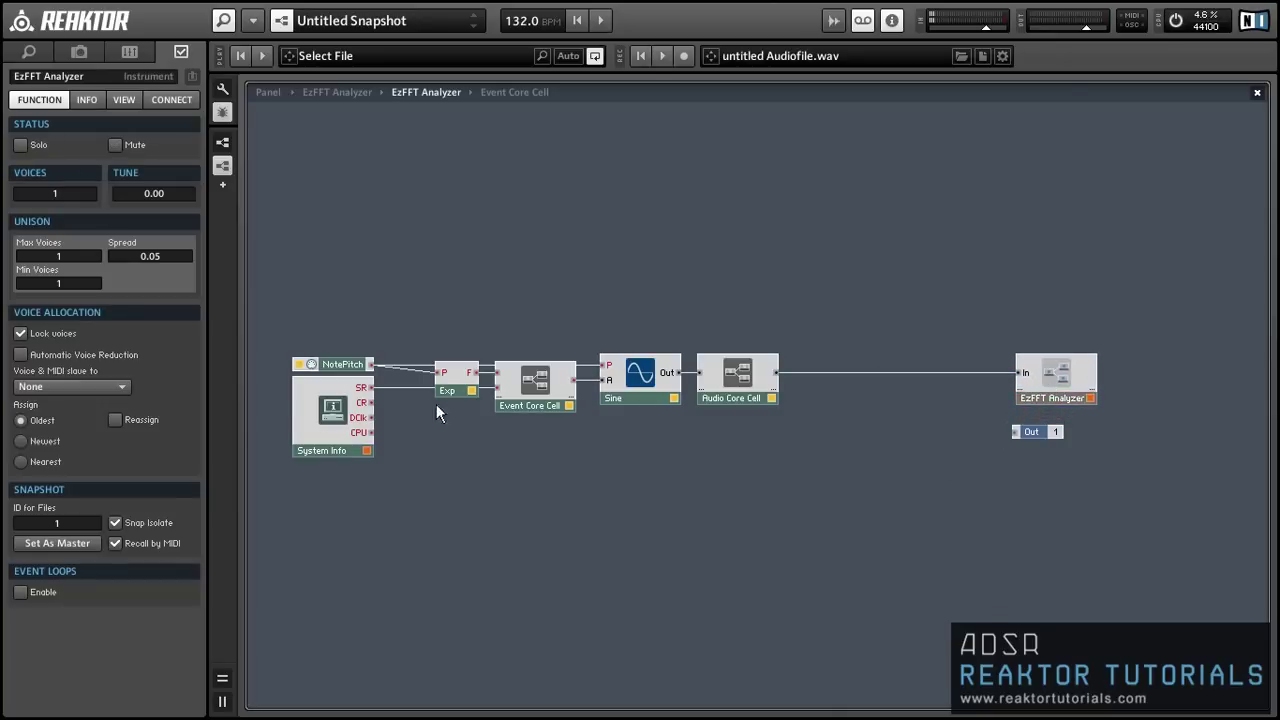
Insert a Ramp Osc below the Event Core Cell and wire Exp F into its F input.
{"action": "double_click", "coordinate": [372, 226]}
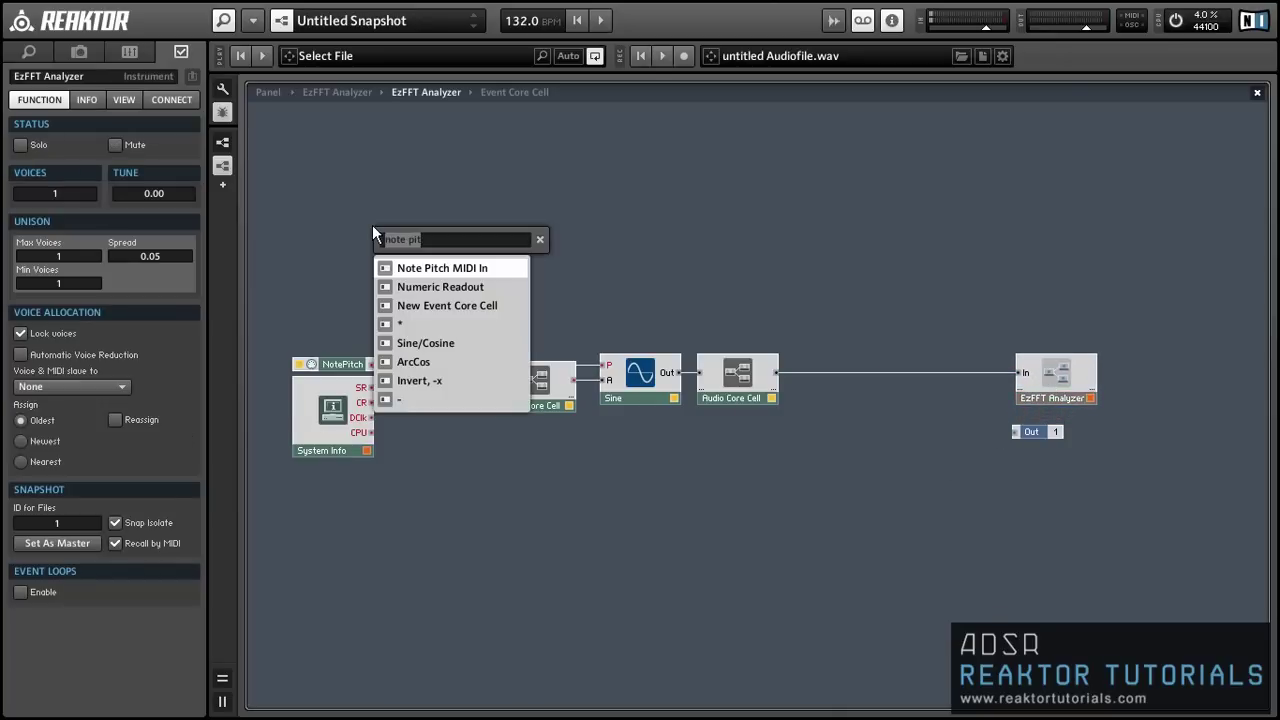
{"action": "type", "text": "ramp"}
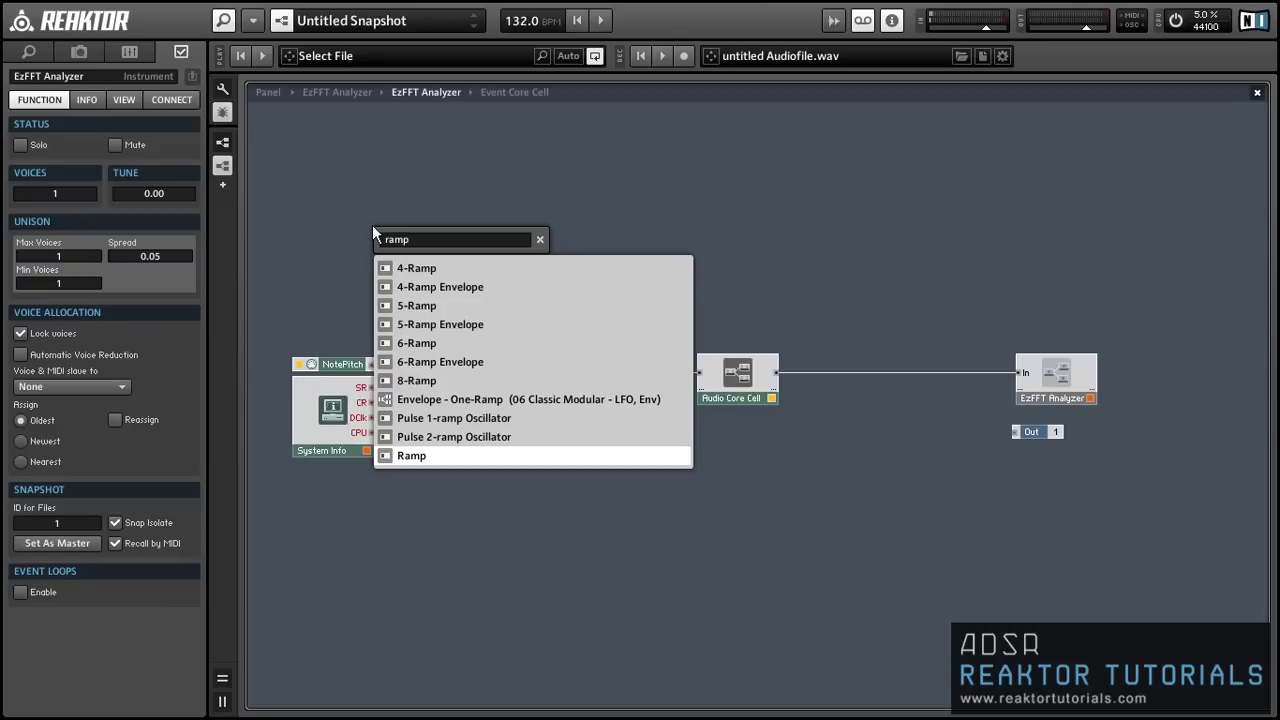
{"action": "key", "text": "Return"}
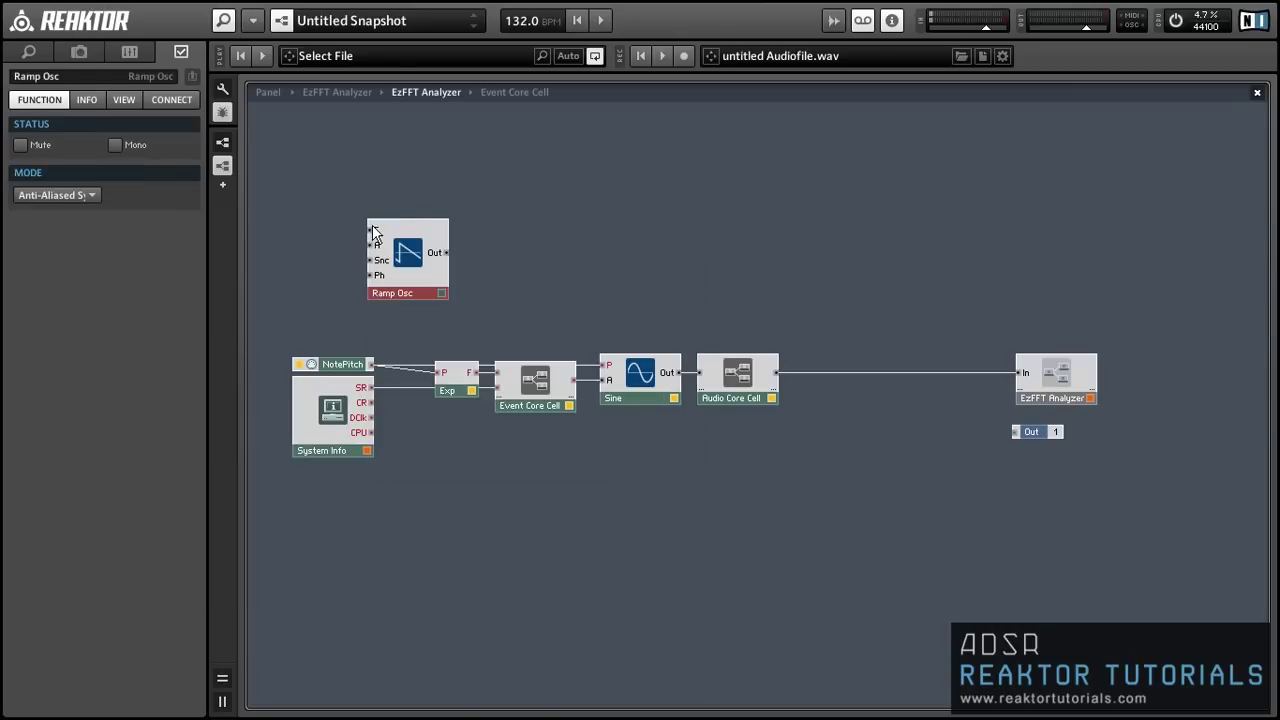
{"action": "left_click_drag", "start_coordinate": [390, 248], "coordinate": [523, 450]}
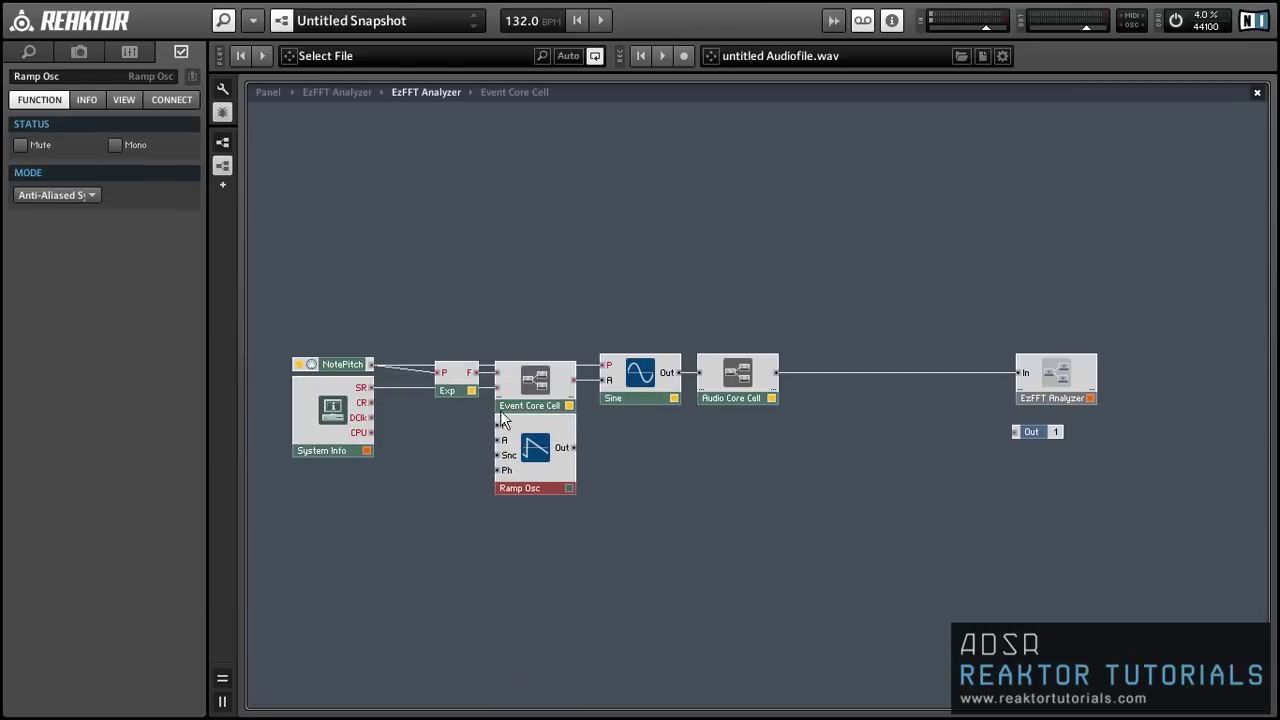
{"action": "left_click_drag", "start_coordinate": [476, 381], "coordinate": [497, 426]}
Feed the ramp amplitude a constant 1 and add an XY module fed by the Audio Core Cell output.
{"action": "right_click", "coordinate": [503, 442]}
{"action": "left_click", "coordinate": [530, 468]}
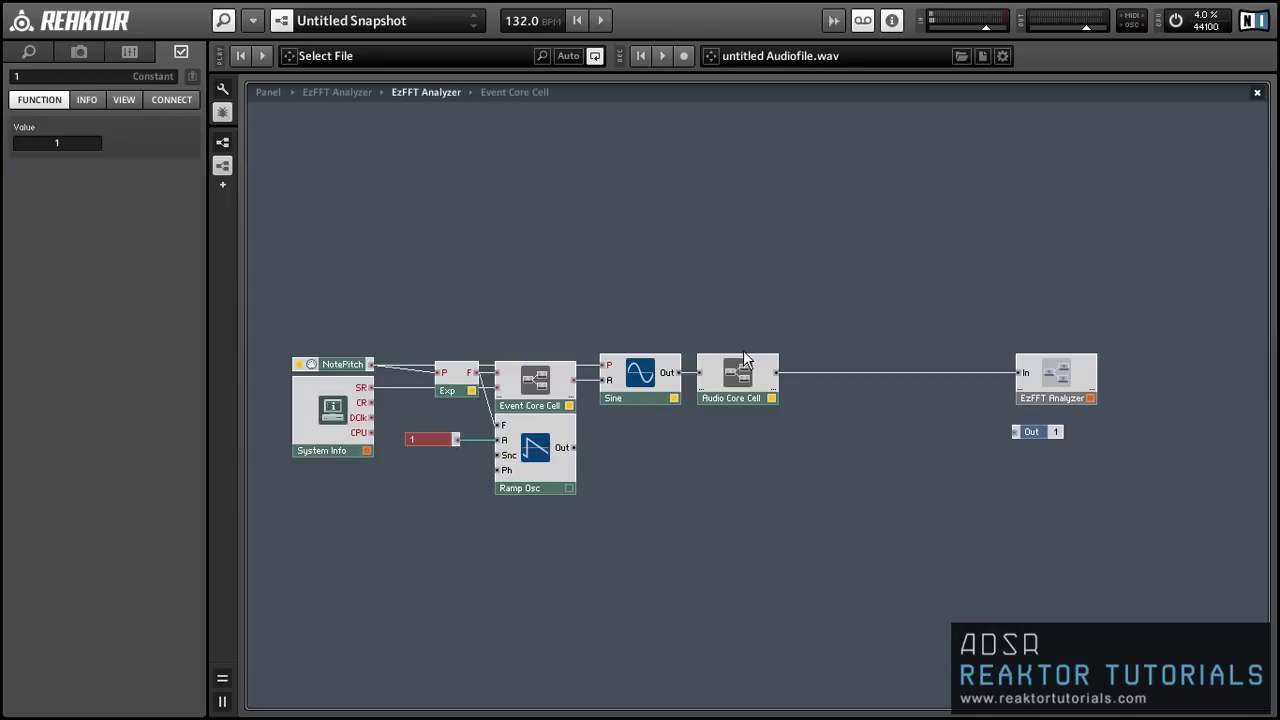
{"action": "right_click", "coordinate": [814, 398]}
{"action": "mouse_move", "coordinate": [877, 401]}
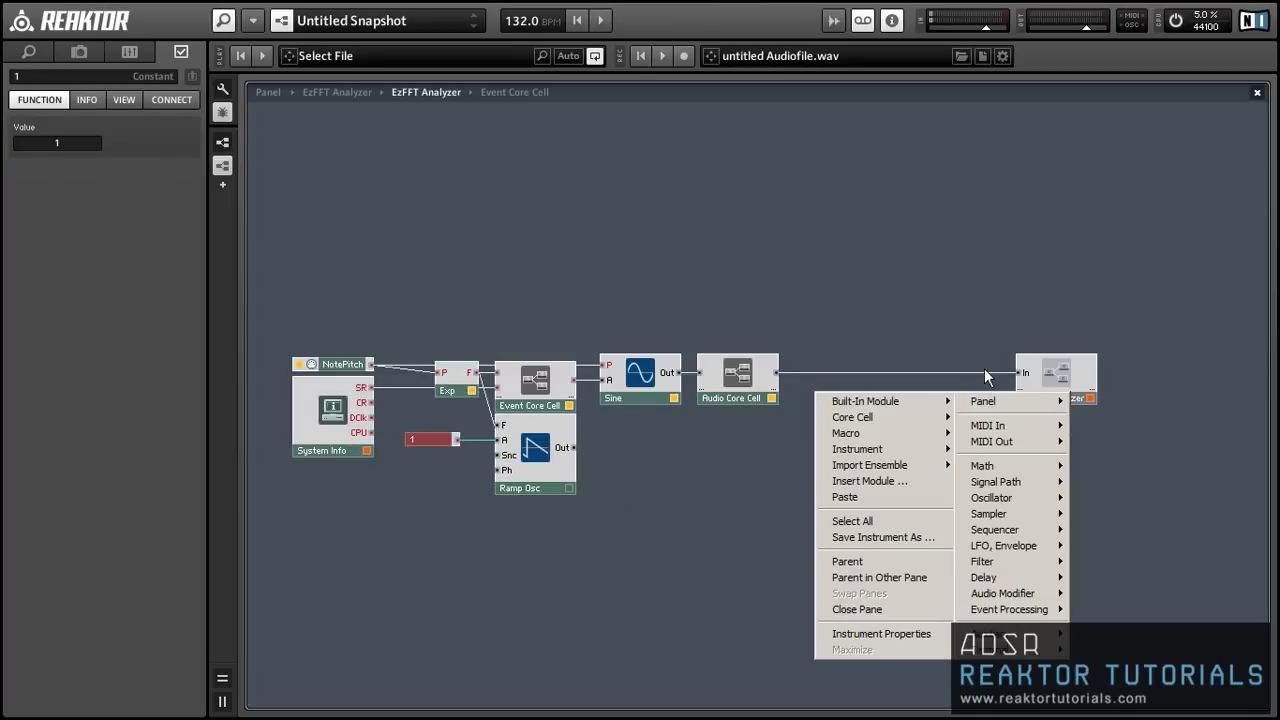
{"action": "mouse_move", "coordinate": [1030, 402]}
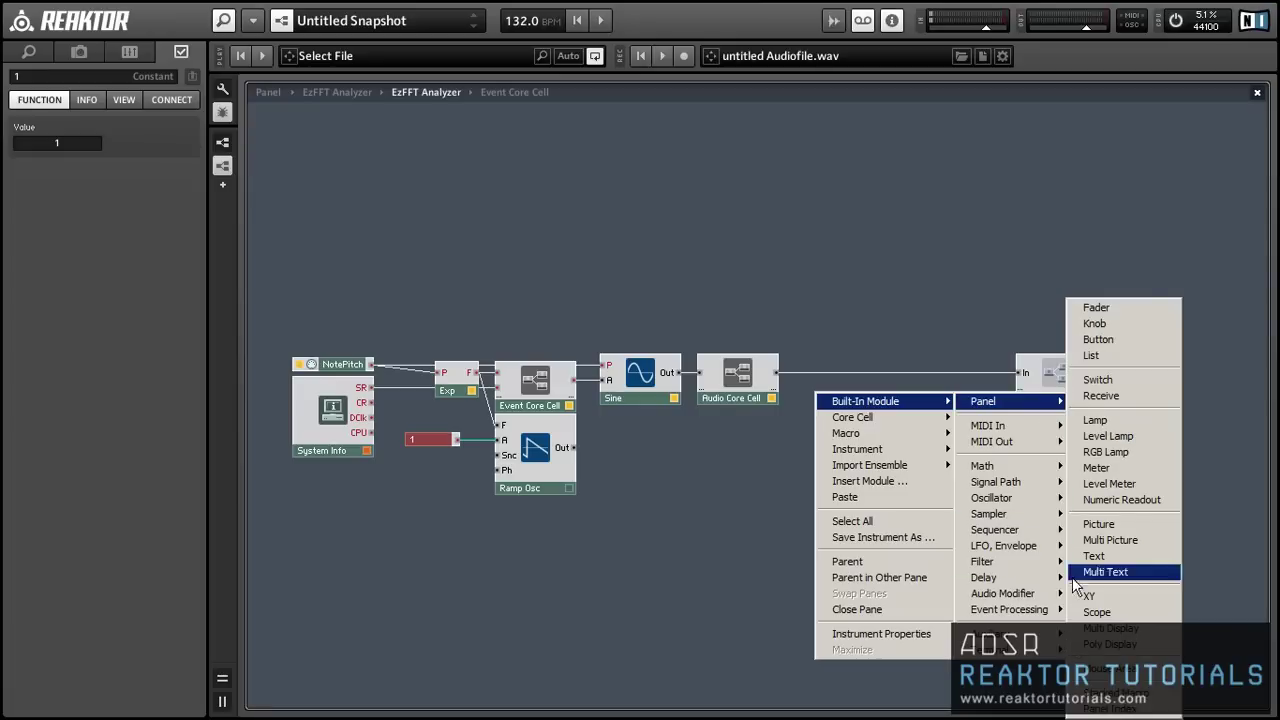
{"action": "left_click", "coordinate": [1143, 596]}
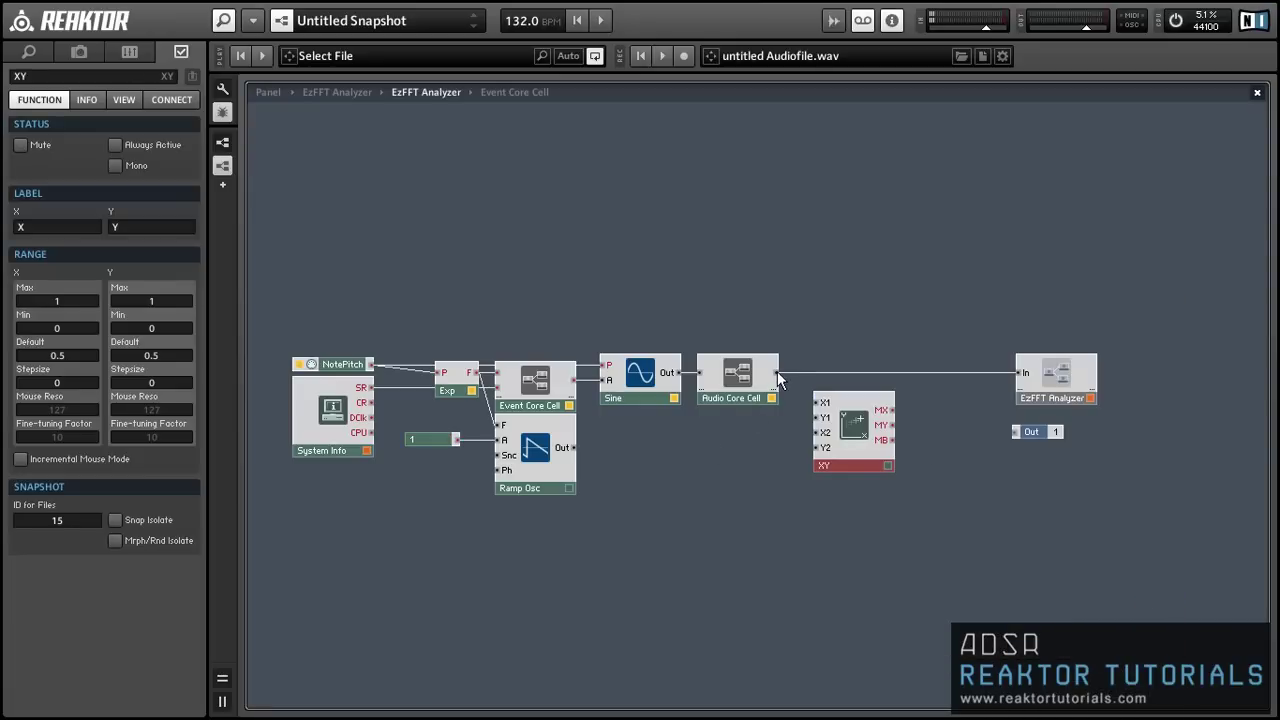
{"action": "left_click_drag", "start_coordinate": [778, 373], "coordinate": [575, 447]}
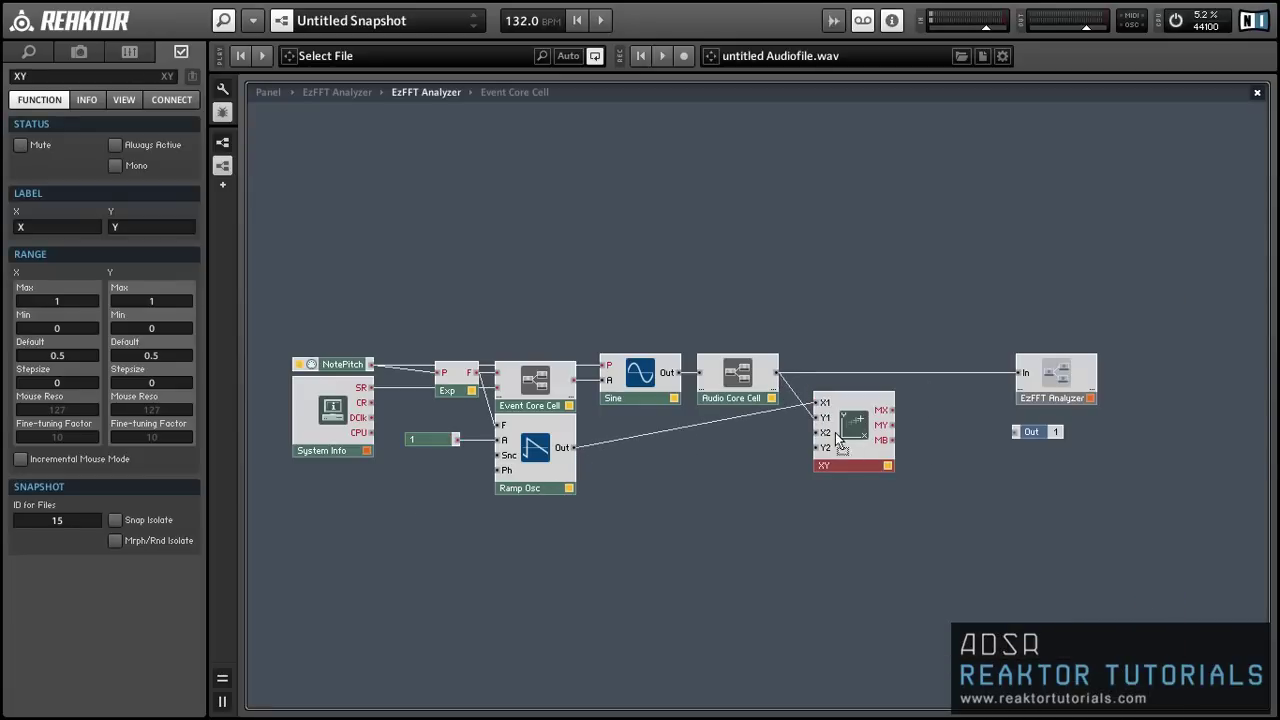
{"action": "left_click_drag", "start_coordinate": [870, 446], "coordinate": [882, 490]}
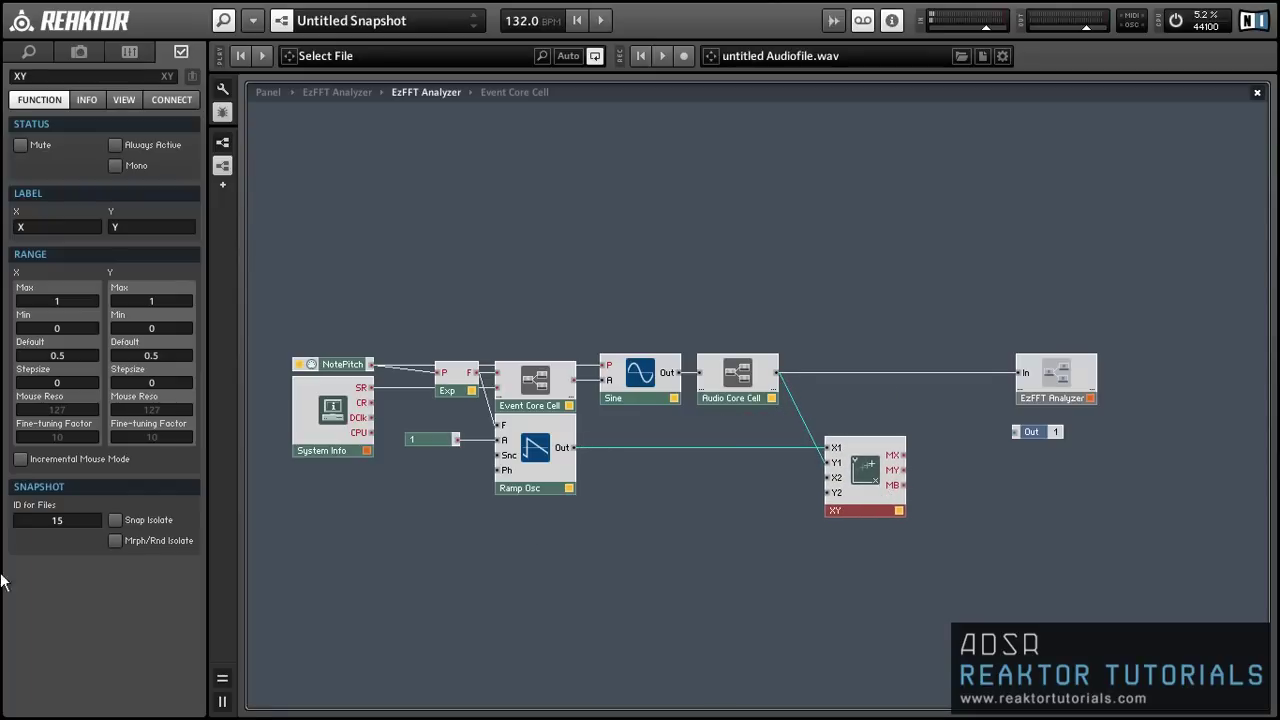
Set the XY's Y Min to -1, its cursor to None and its Object Type to Scope.
{"action": "left_click", "coordinate": [156, 328]}
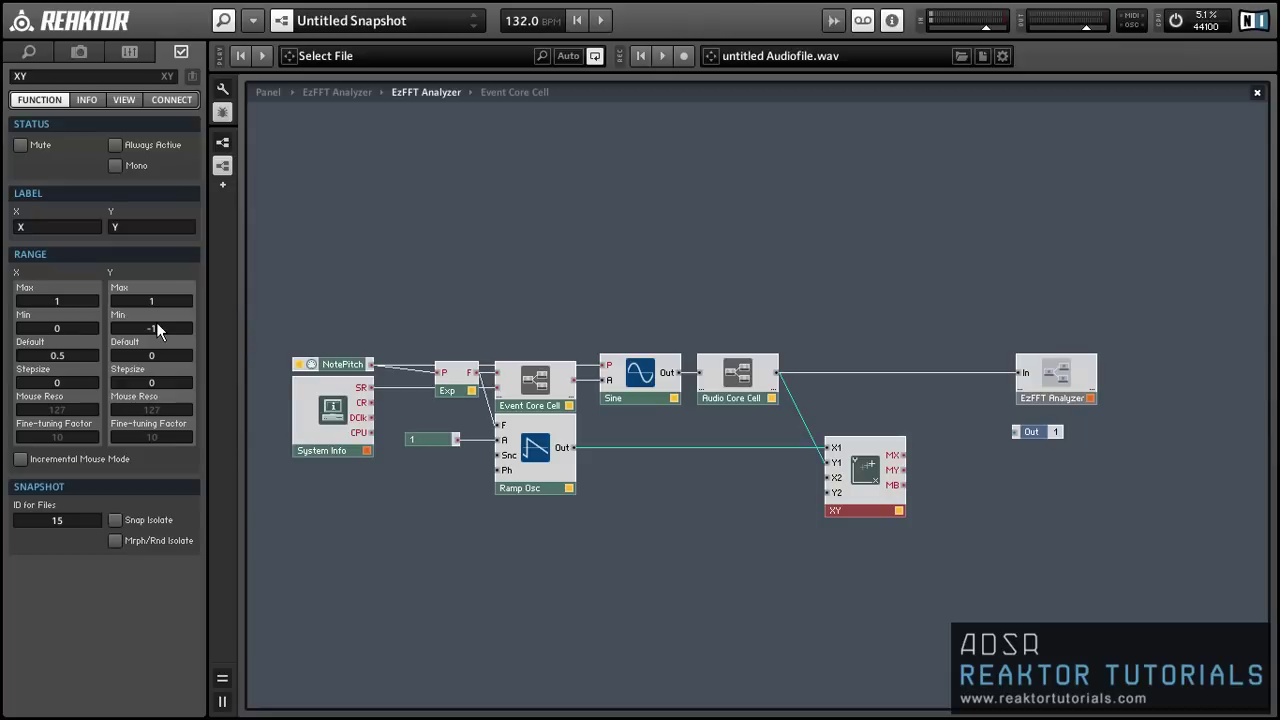
{"action": "left_click", "coordinate": [695, 468]}
{"action": "mouse_move", "coordinate": [672, 447]}
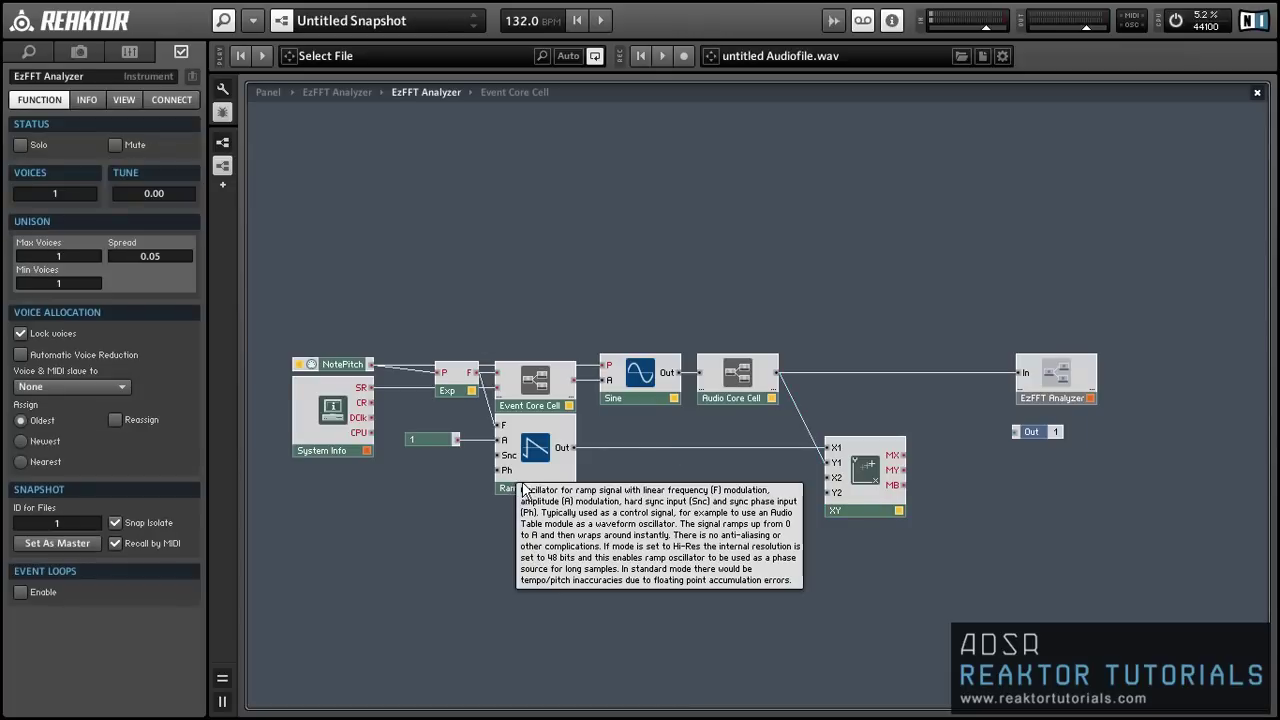
{"action": "left_click", "coordinate": [892, 468]}
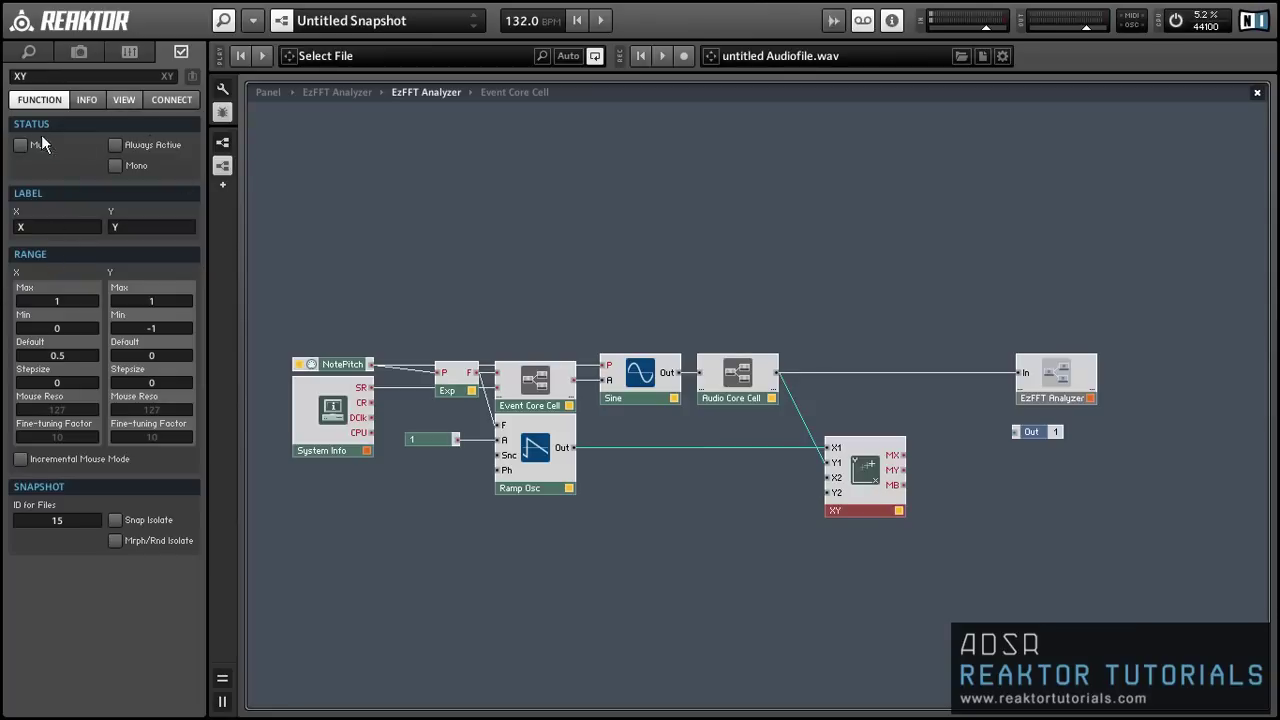
{"action": "left_click", "coordinate": [134, 97]}
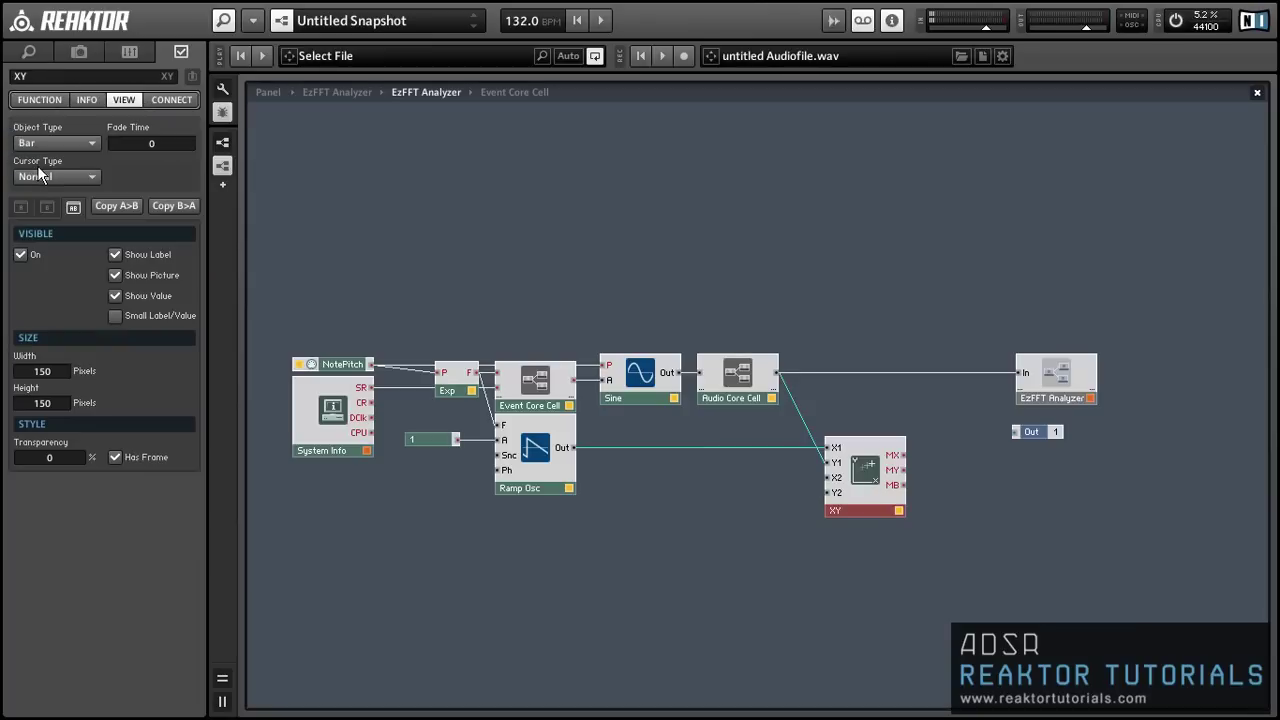
{"action": "left_click", "coordinate": [28, 176]}
{"action": "left_click", "coordinate": [30, 188]}
{"action": "left_click", "coordinate": [70, 145]}
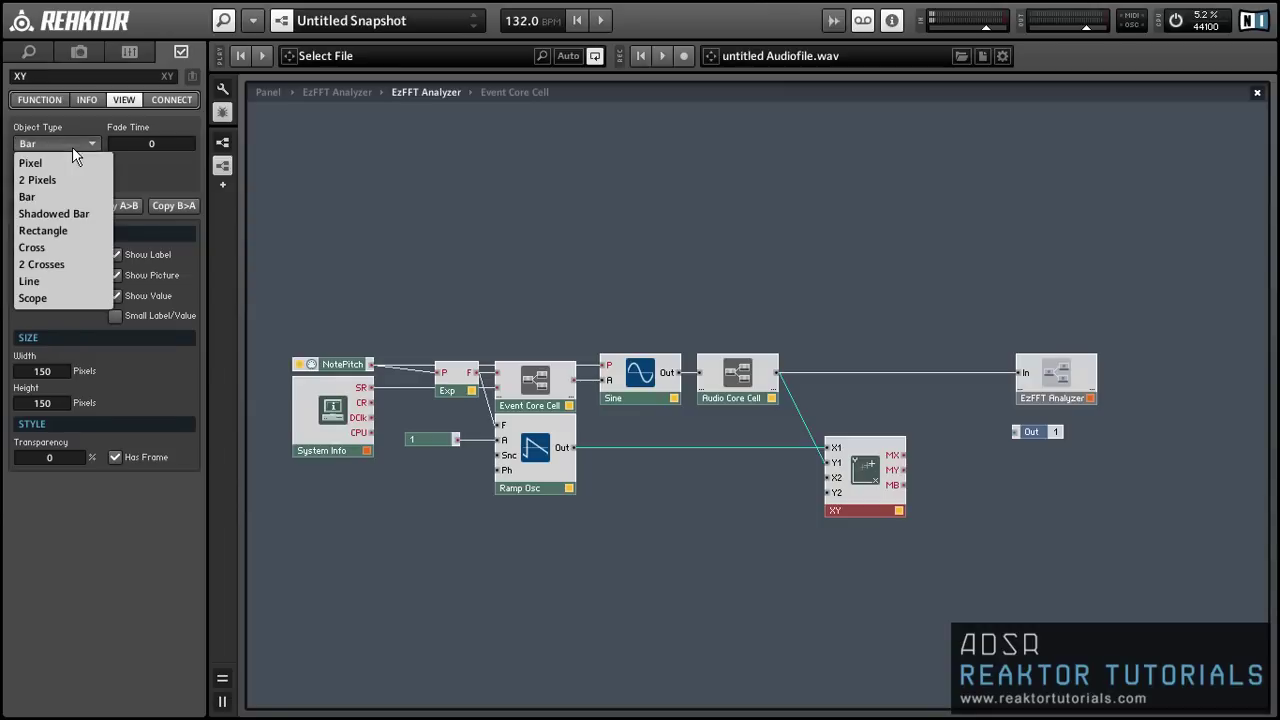
{"action": "left_click", "coordinate": [30, 300]}
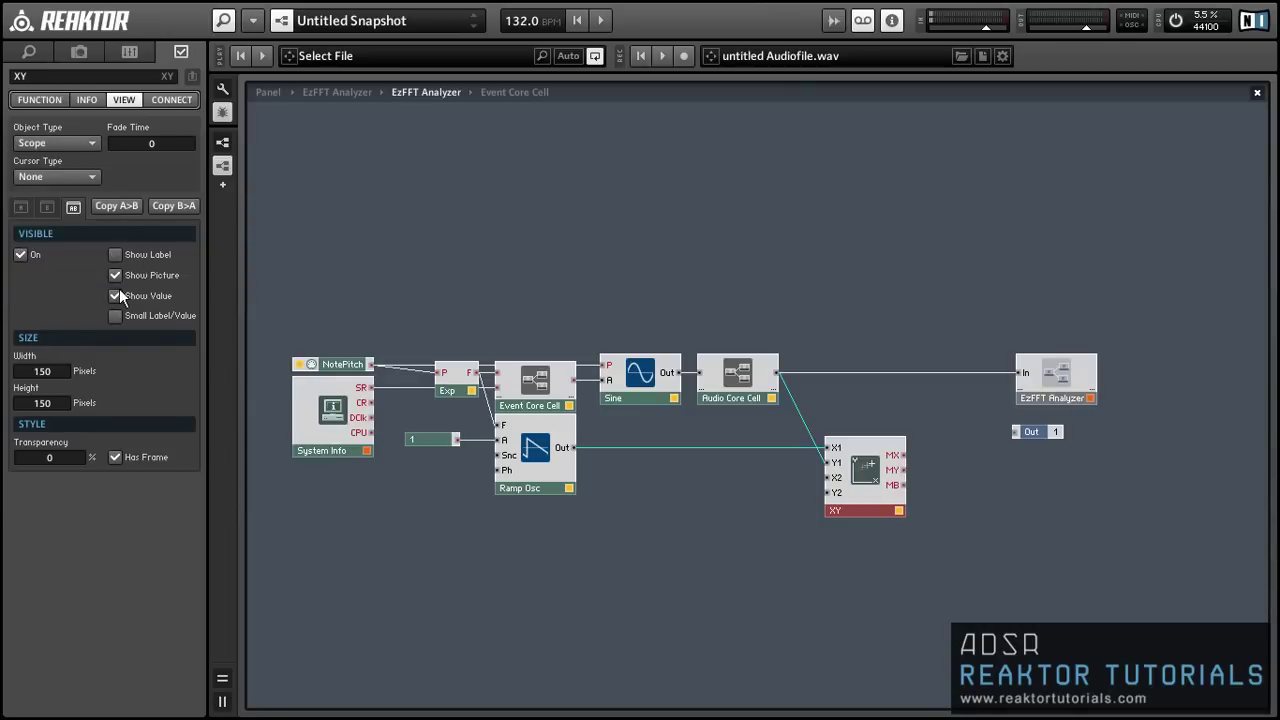
Move the XY scope display below the spectrum on the panel and exit panel editing.
{"action": "left_click", "coordinate": [551, 288]}
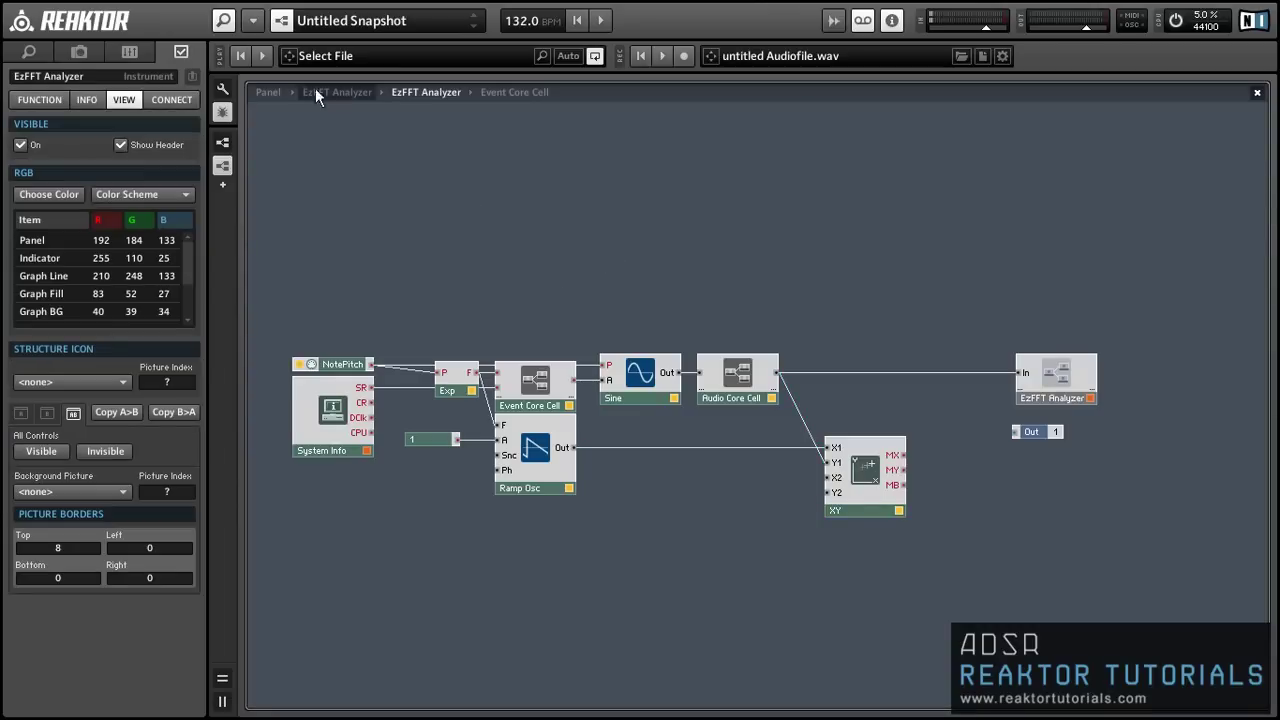
{"action": "left_click", "coordinate": [223, 111]}
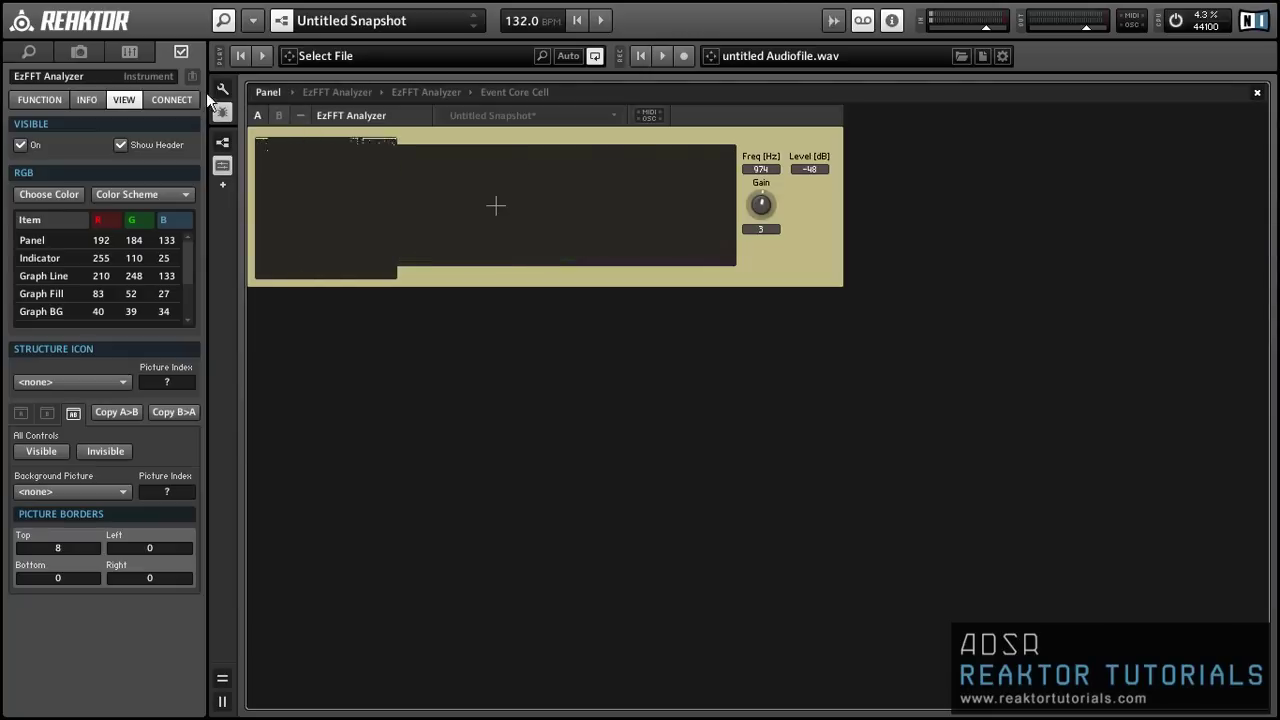
{"action": "left_click_drag", "start_coordinate": [292, 163], "coordinate": [300, 303]}
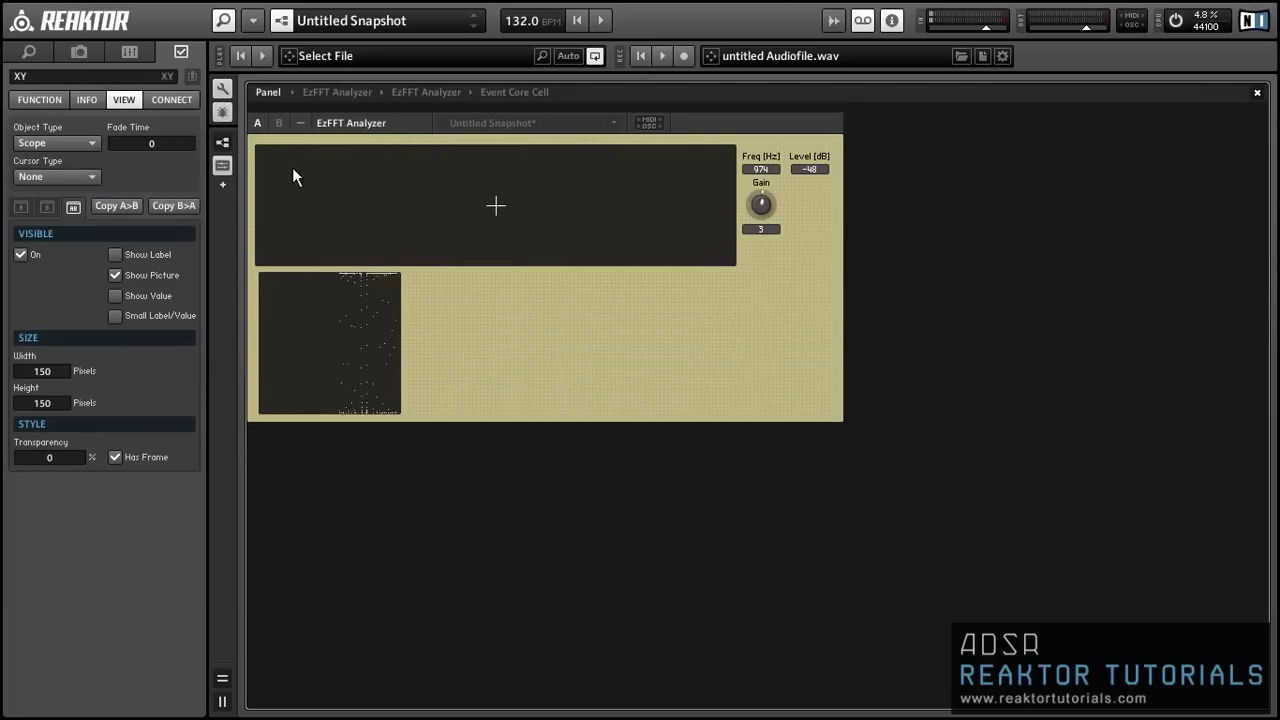
{"action": "left_click", "coordinate": [220, 92]}
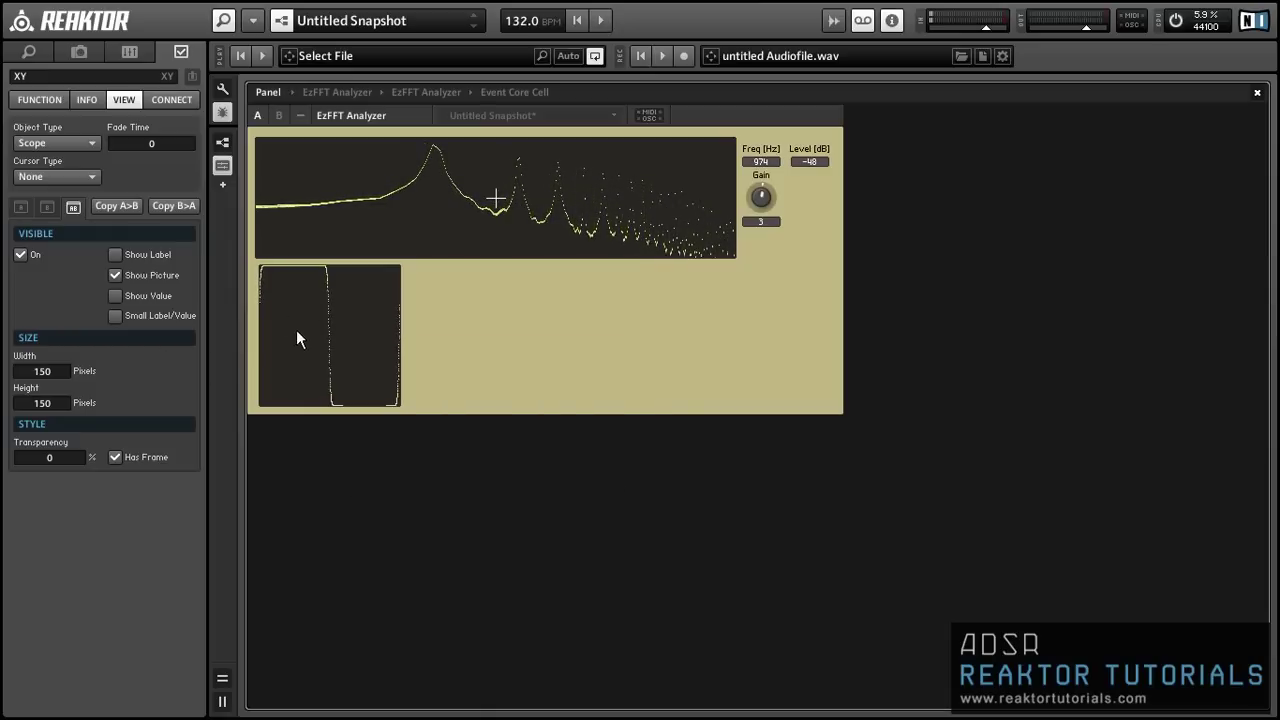
Change the XY scope's Range Y Max to 1.1 and Y Min to -1.1, then return to EzFFT Analyzer.
{"action": "left_click", "coordinate": [38, 99]}
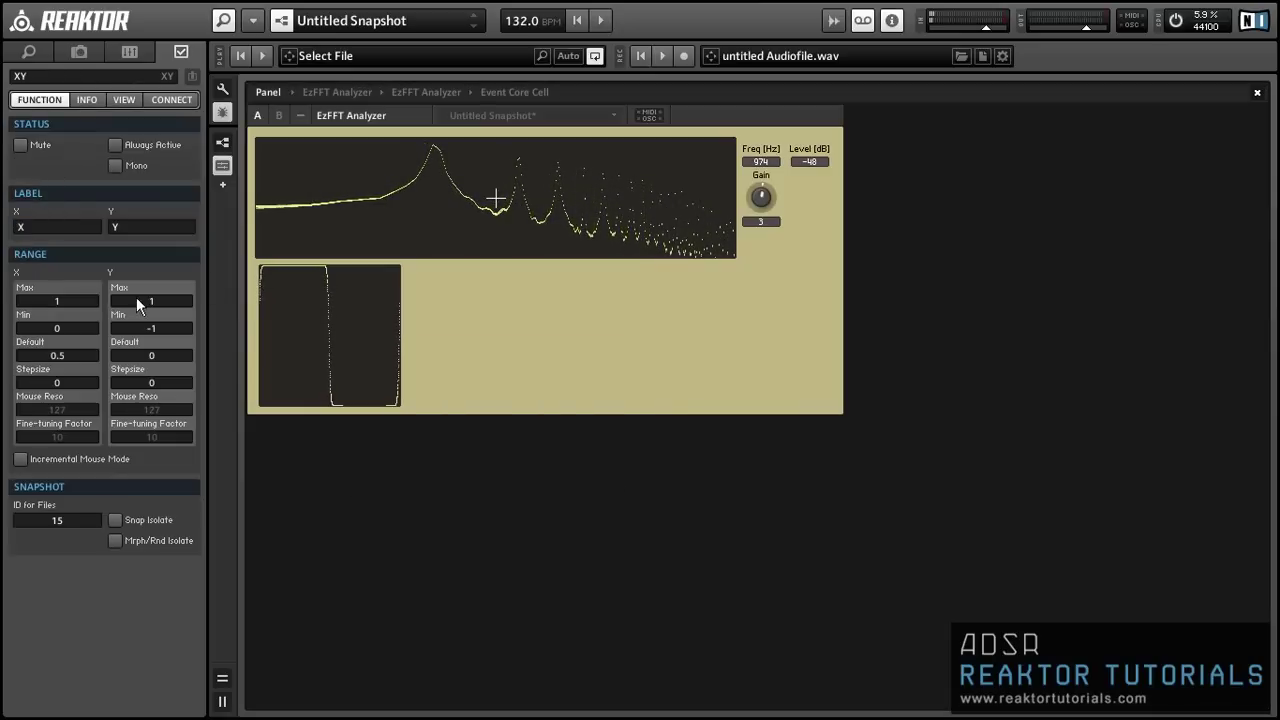
{"action": "left_click", "coordinate": [174, 299]}
{"action": "type", "text": ".1"}
{"action": "left_click", "coordinate": [170, 329]}
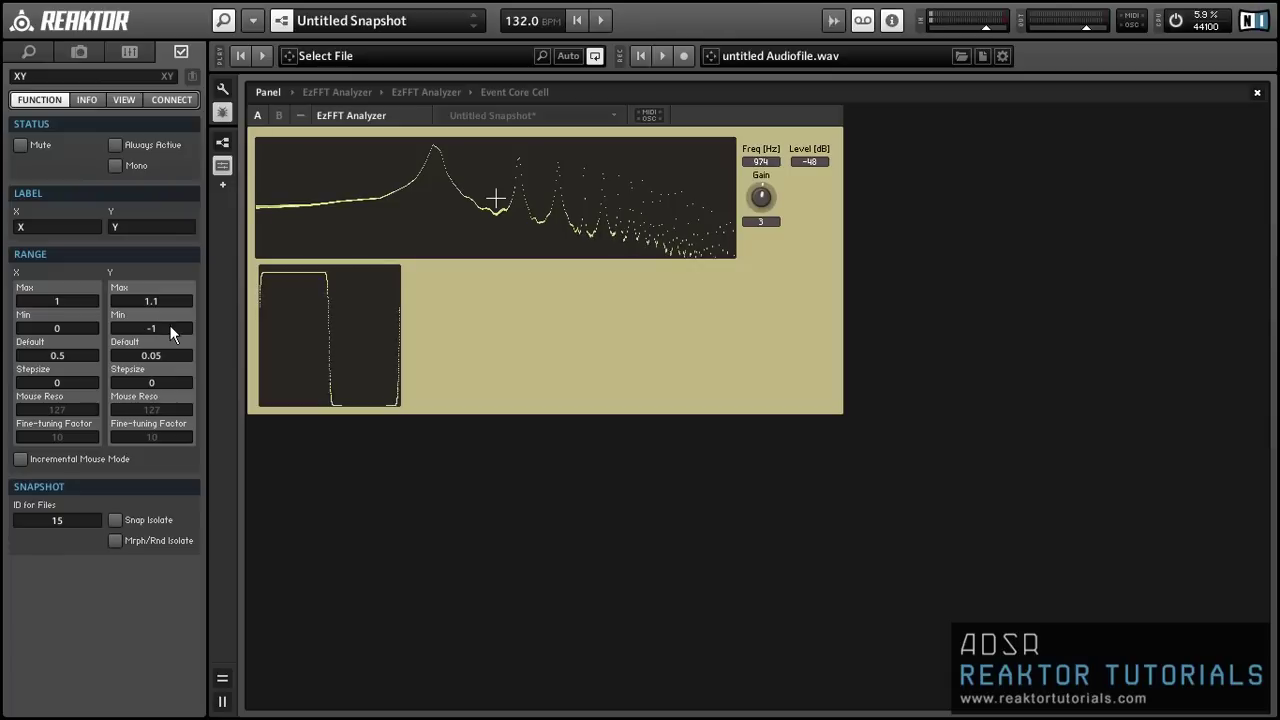
{"action": "type", "text": ".1"}
{"action": "key", "text": "Return"}
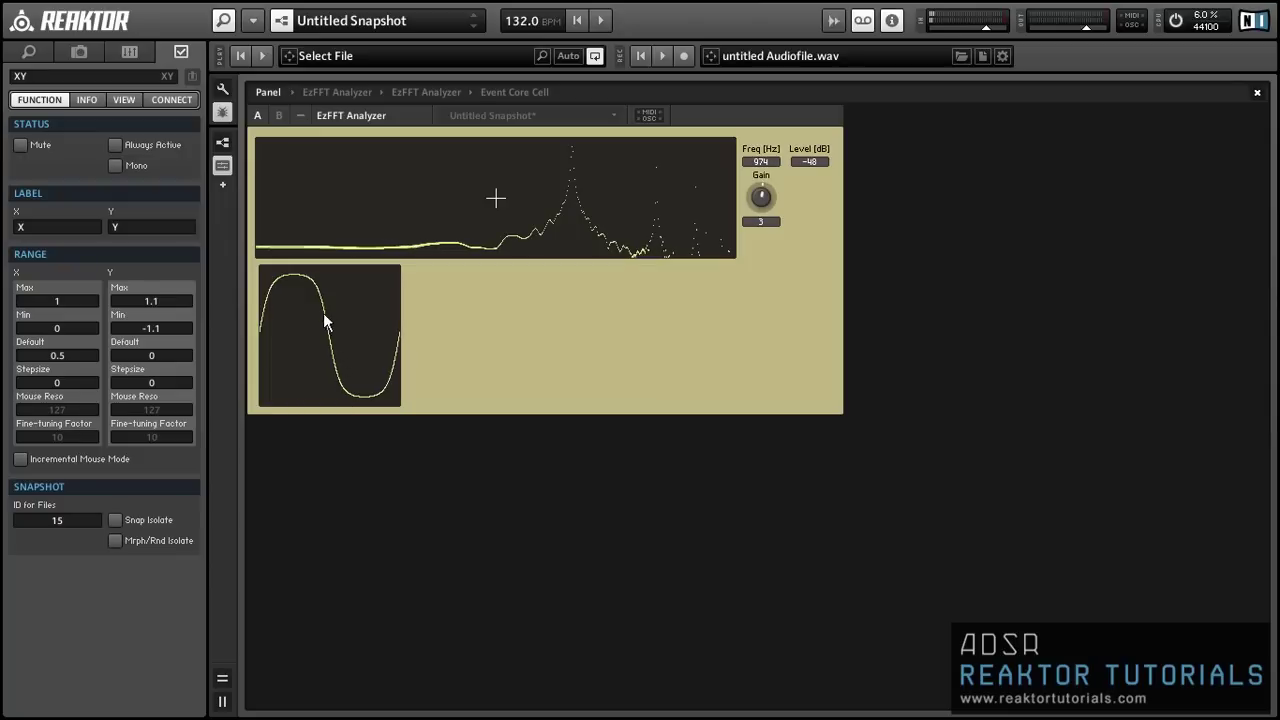
{"action": "left_click", "coordinate": [447, 98]}
Open the Event Core Cell and check its output value (about 38.53–47.44) against the panel displays.
{"action": "left_click", "coordinate": [620, 418]}
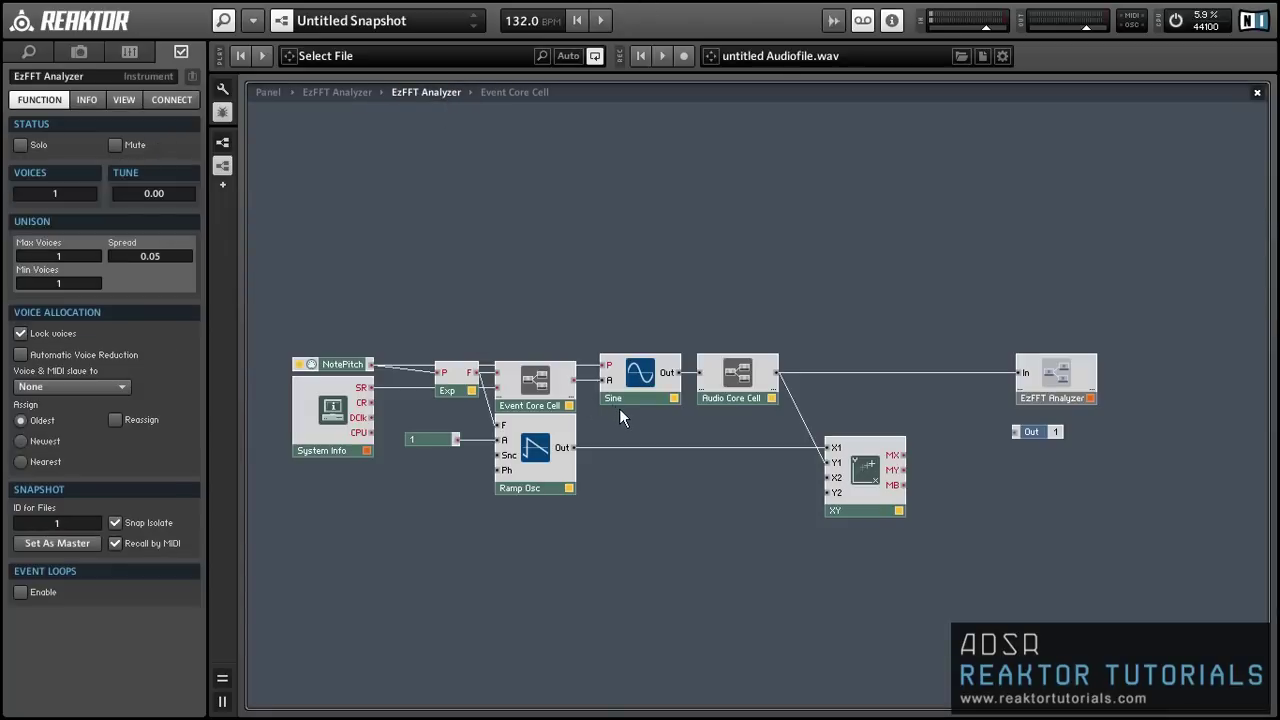
{"action": "double_click", "coordinate": [541, 393]}
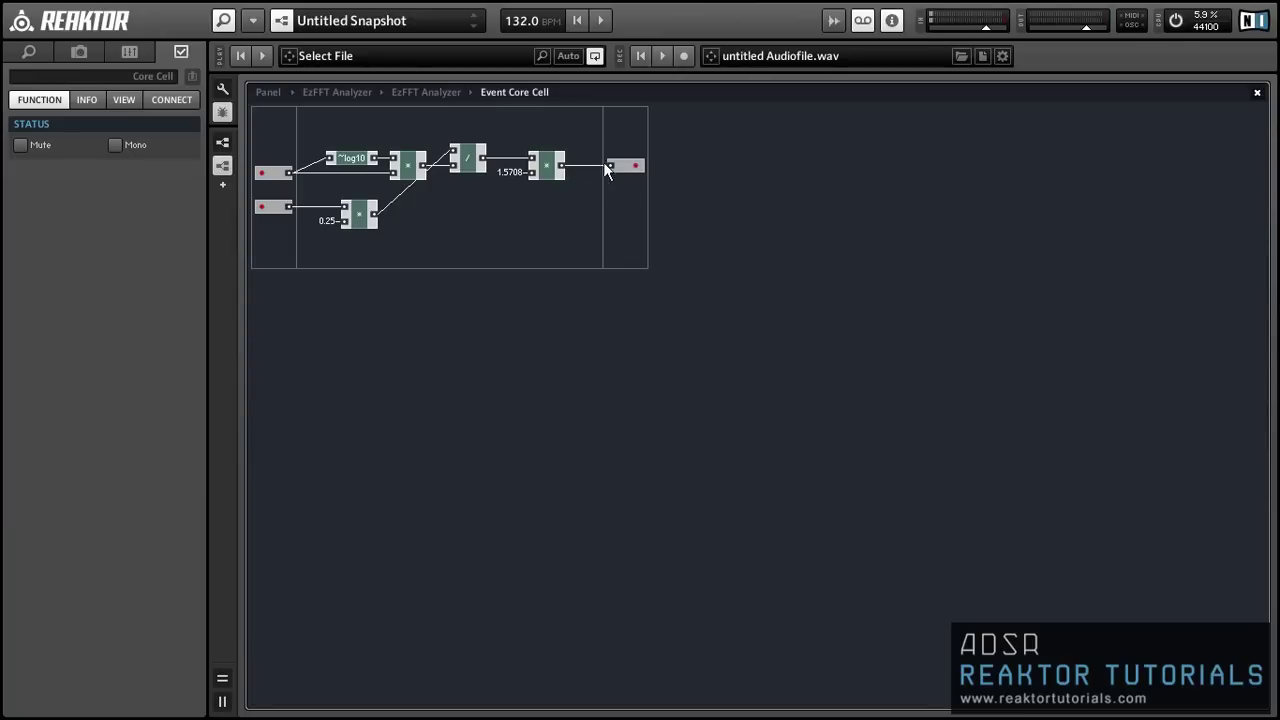
{"action": "left_click", "coordinate": [260, 90]}
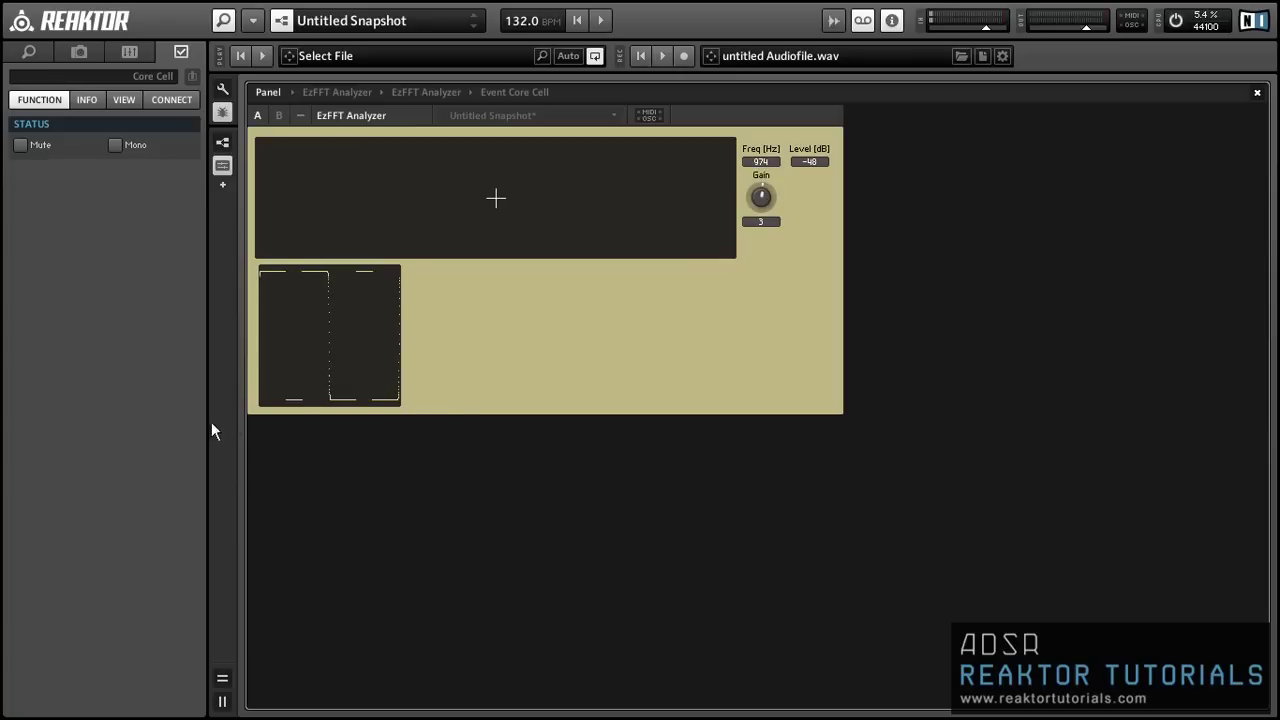
{"action": "left_click", "coordinate": [509, 91]}
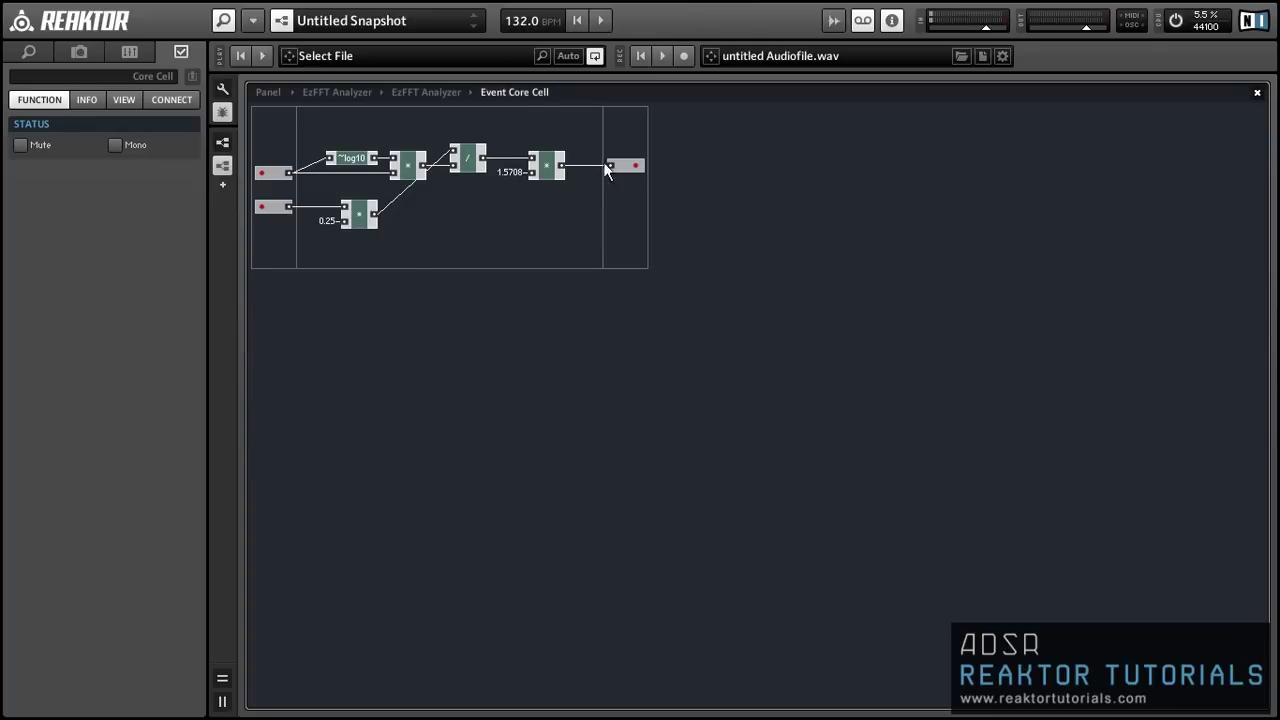
{"action": "mouse_move", "coordinate": [590, 174]}
{"action": "mouse_move", "coordinate": [594, 172]}
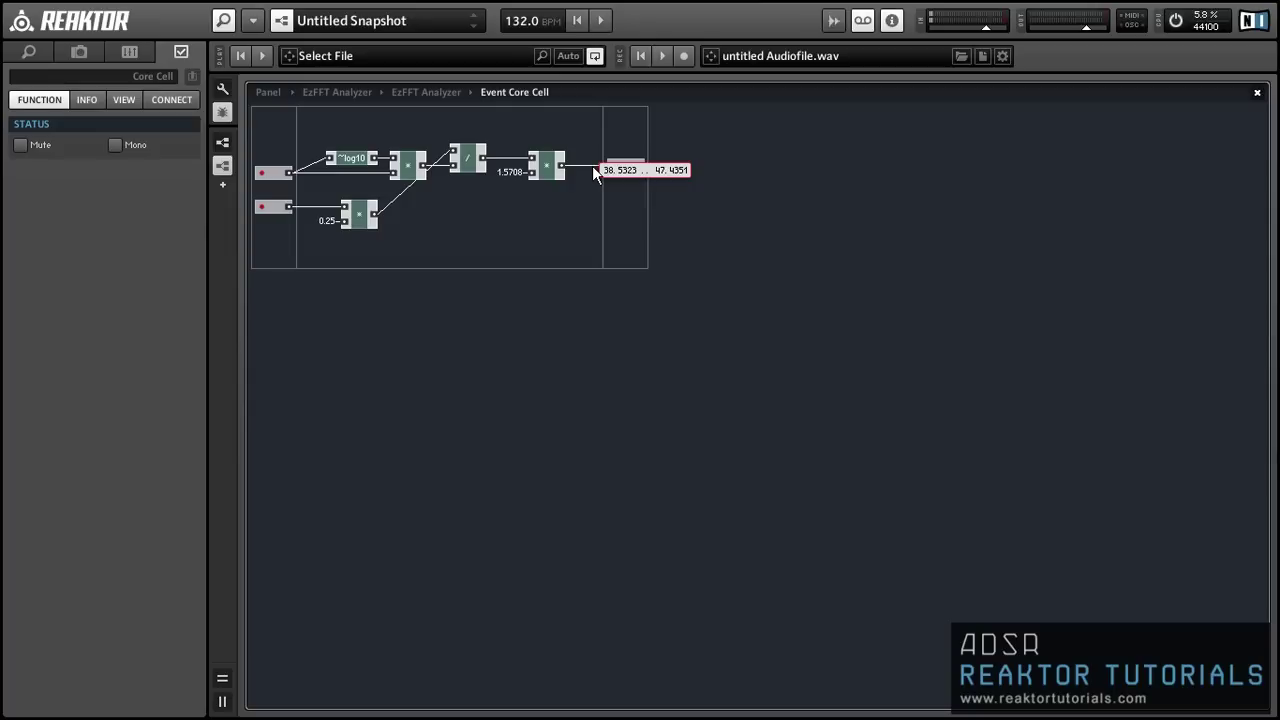
{"action": "left_click", "coordinate": [272, 94]}
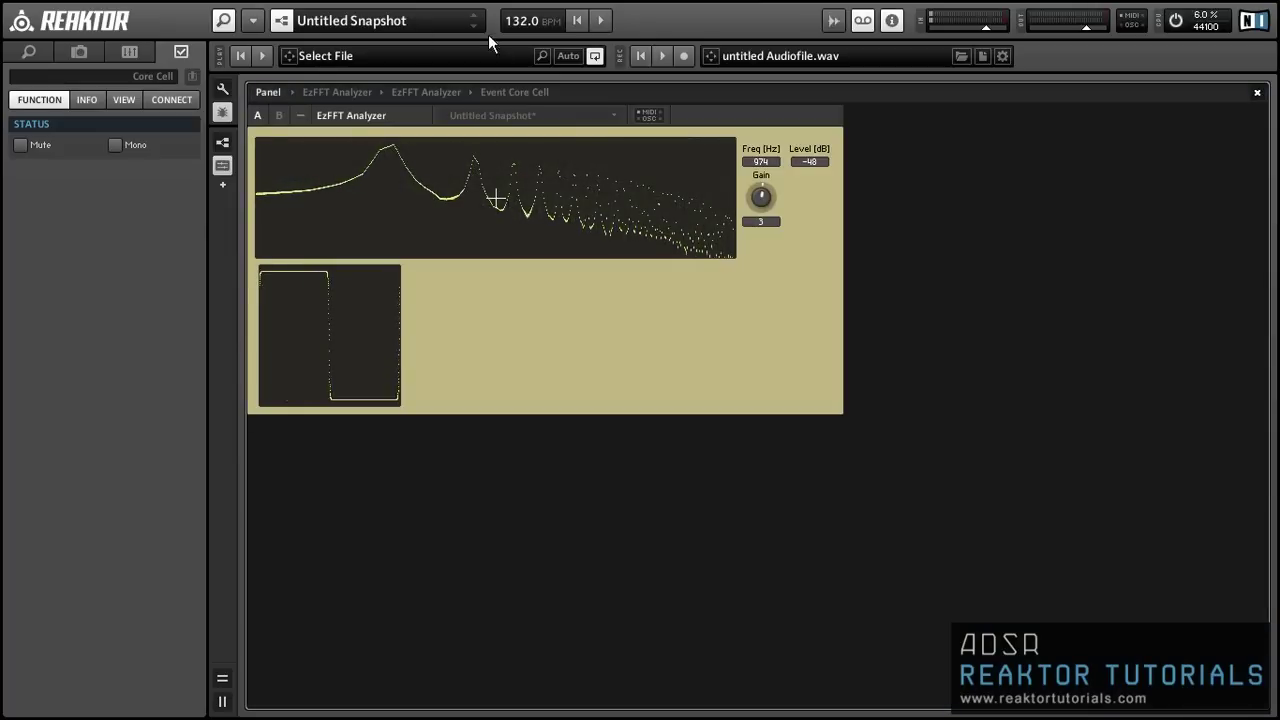
{"action": "left_click", "coordinate": [510, 92]}
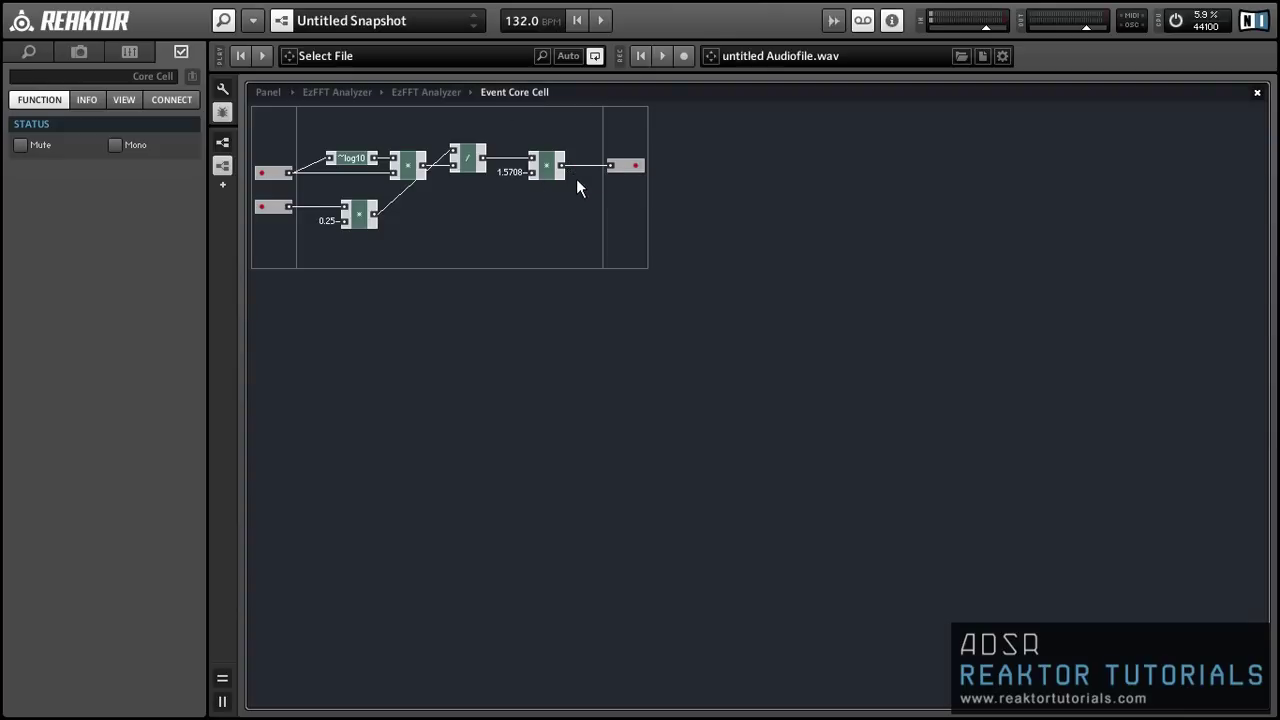
{"action": "double_click", "coordinate": [577, 188]}
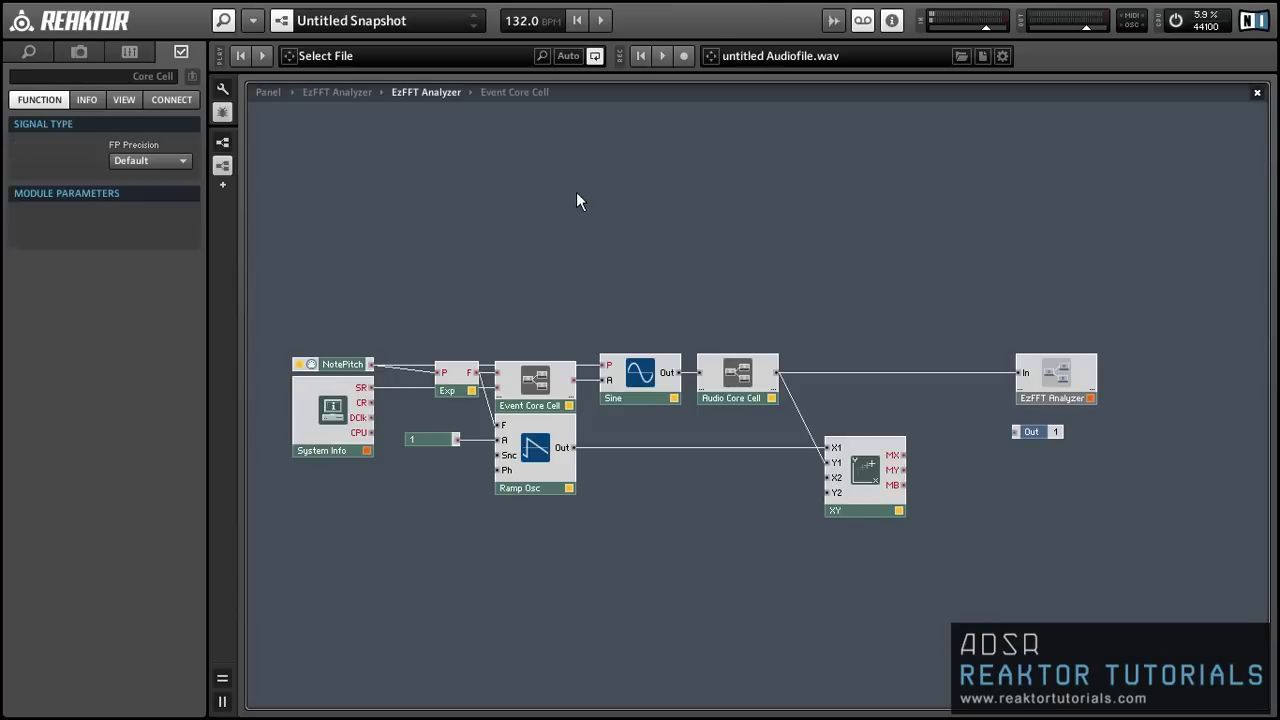
{"action": "double_click", "coordinate": [556, 398]}
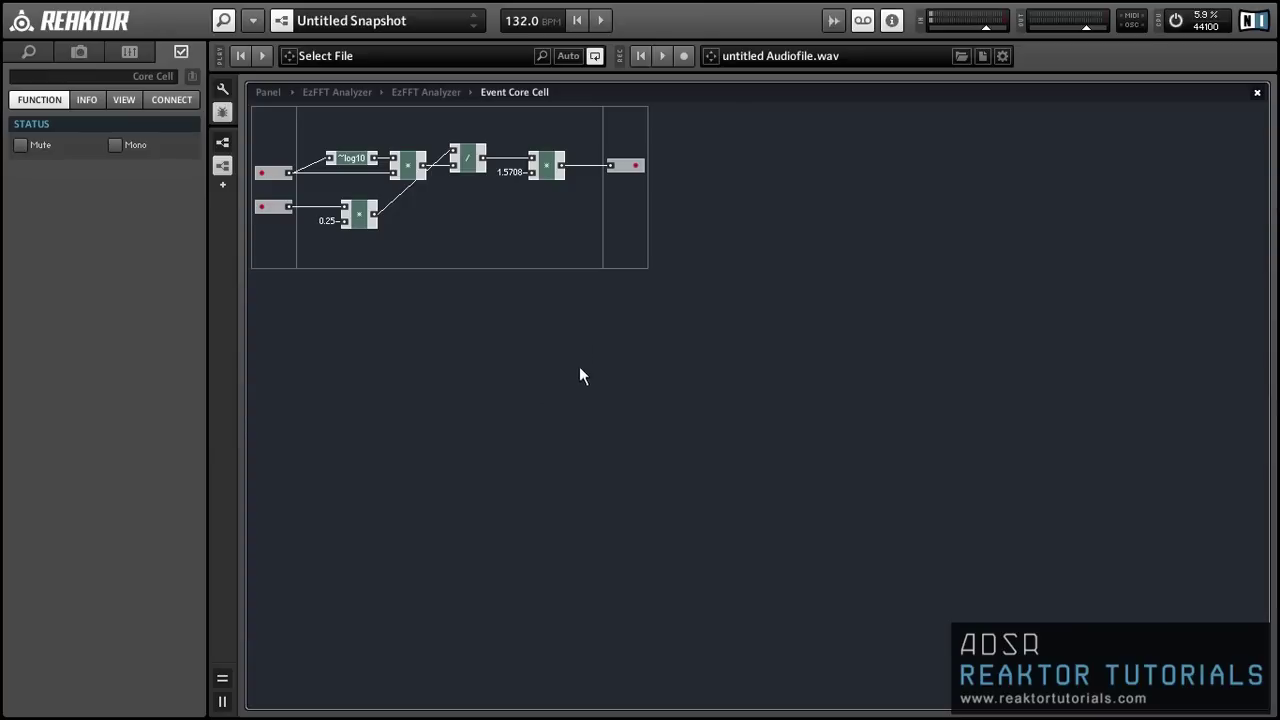
{"action": "left_click", "coordinate": [591, 232]}
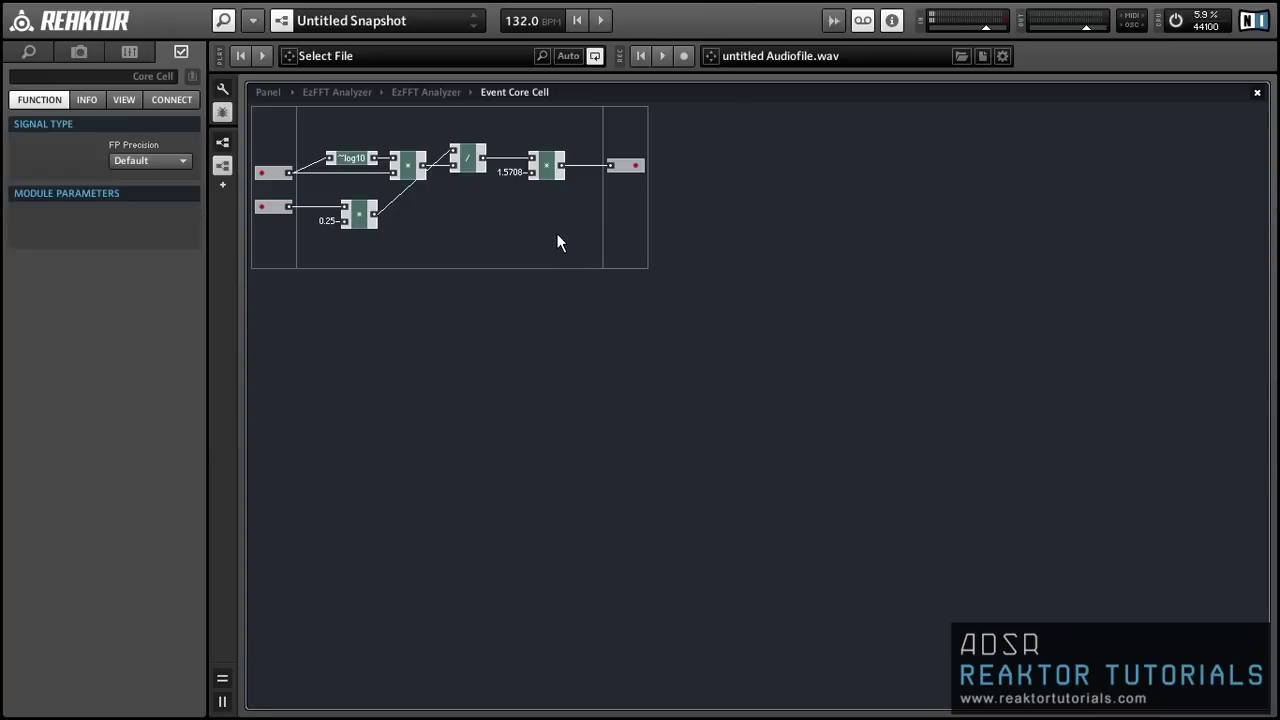
Insert a Router and a Compare, feeding the multiply output into the Compare's first input.
{"action": "double_click", "coordinate": [554, 226]}
{"action": "type", "text": "router"}
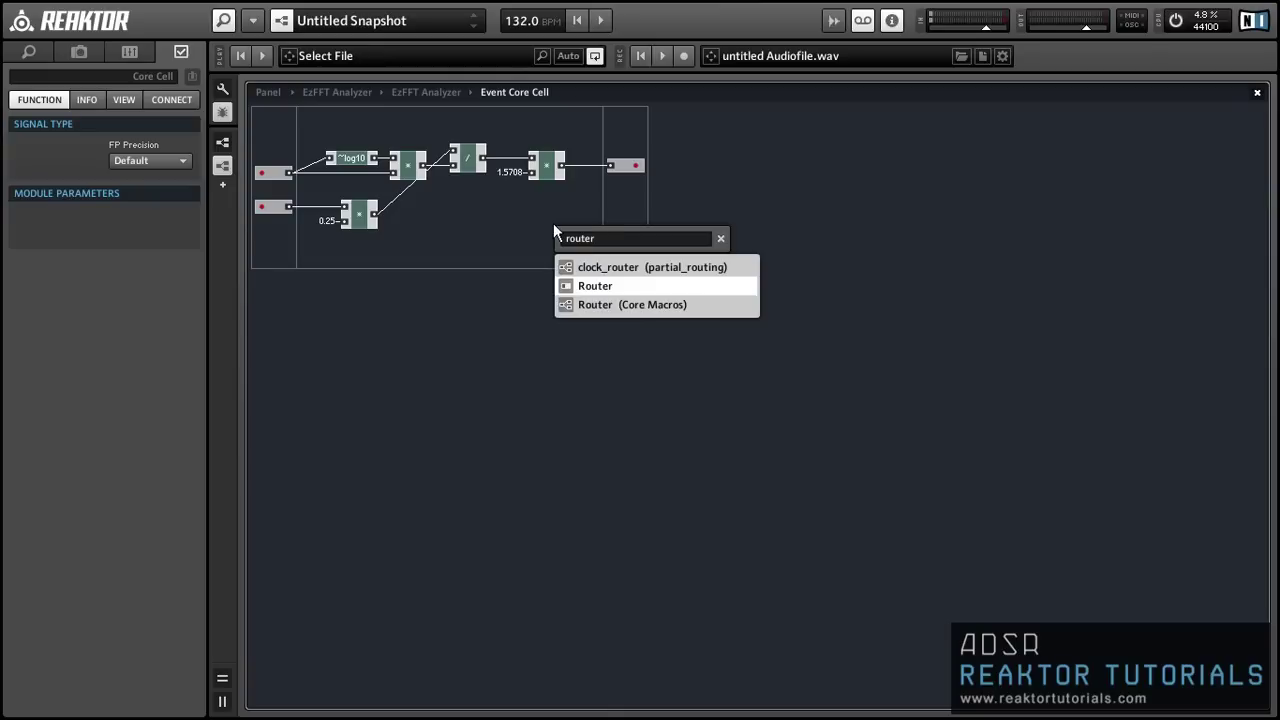
{"action": "key", "text": "Return"}
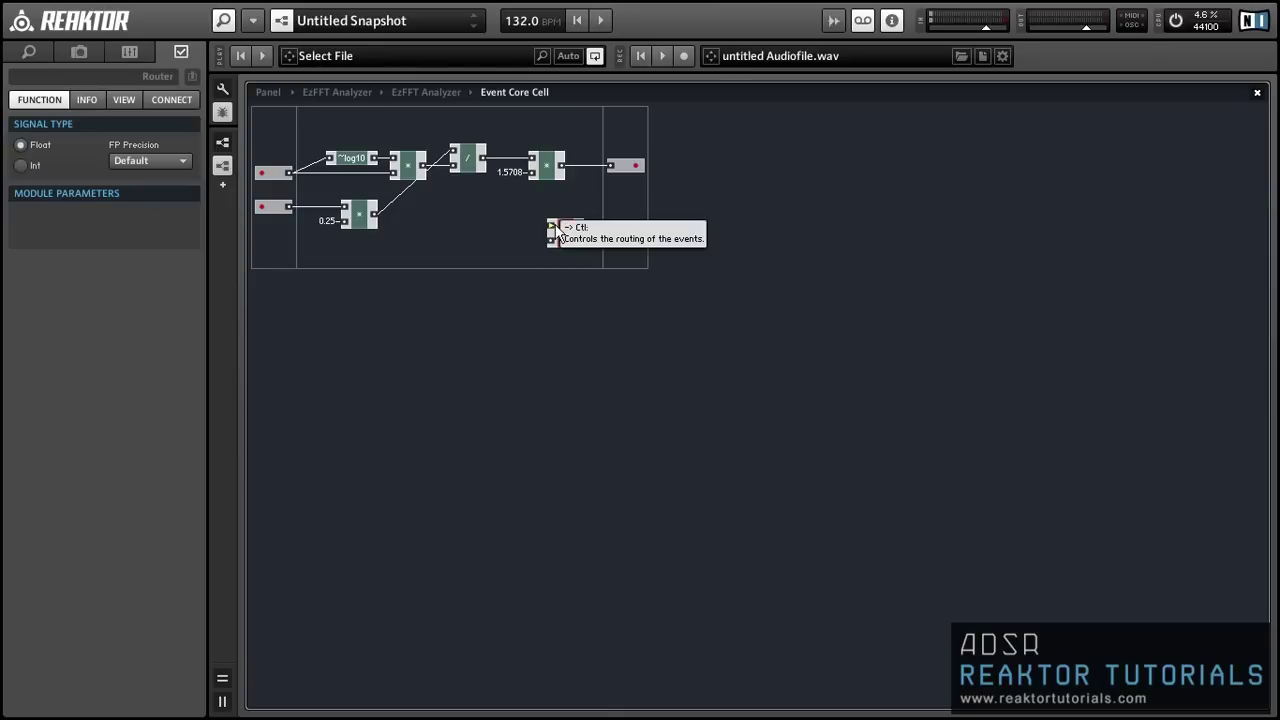
{"action": "right_click", "coordinate": [470, 244]}
{"action": "mouse_move", "coordinate": [520, 253]}
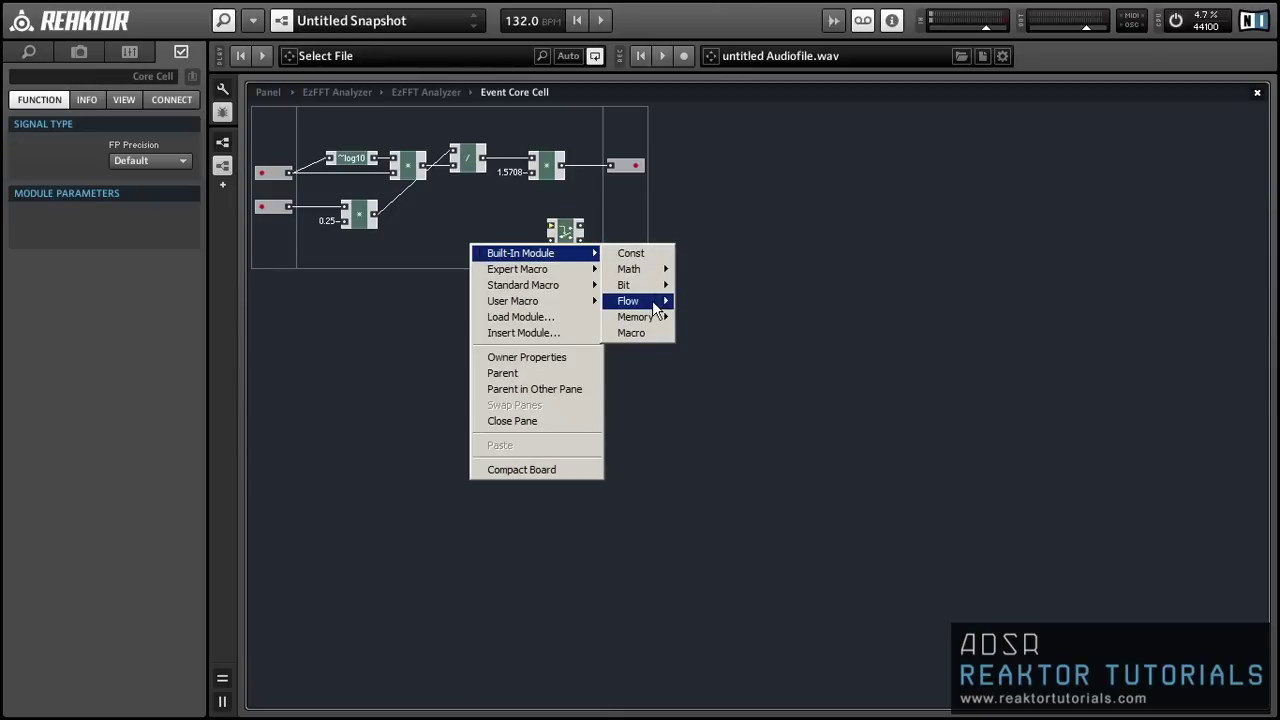
{"action": "mouse_move", "coordinate": [654, 306]}
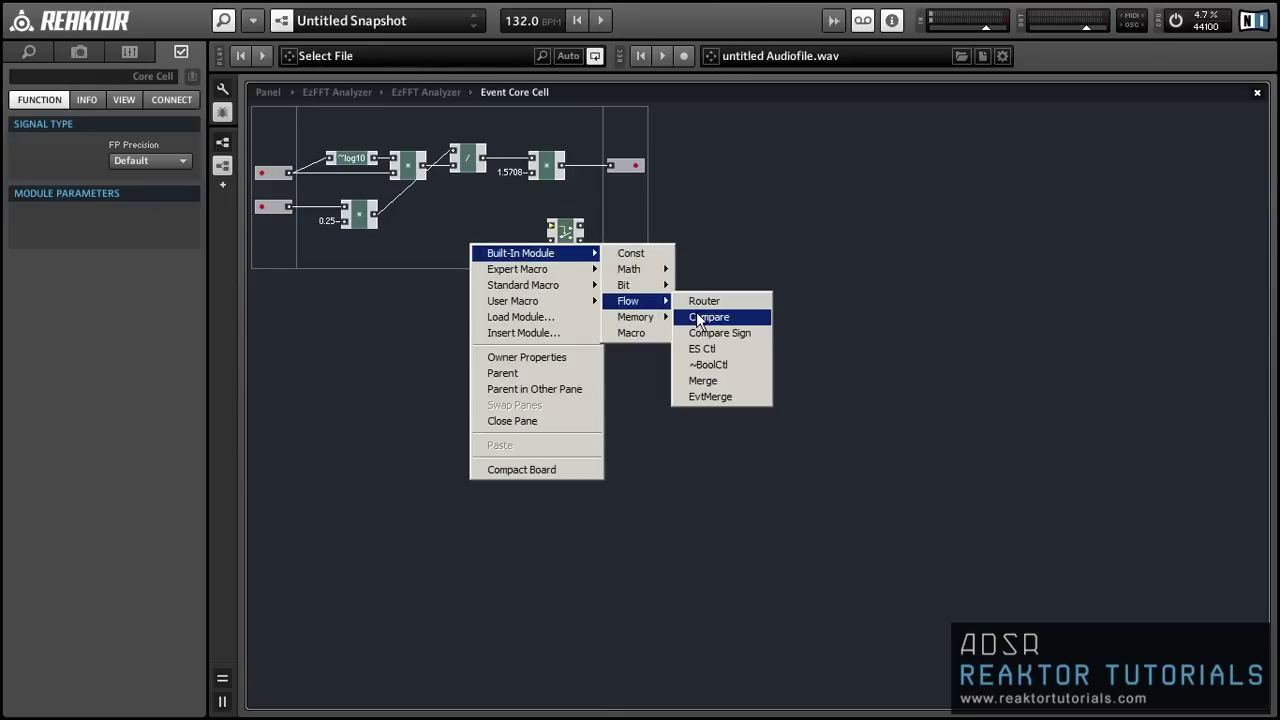
{"action": "left_click", "coordinate": [706, 317]}
{"action": "left_click_drag", "start_coordinate": [484, 259], "coordinate": [683, 199]}
{"action": "left_click_drag", "start_coordinate": [561, 165], "coordinate": [606, 179]}
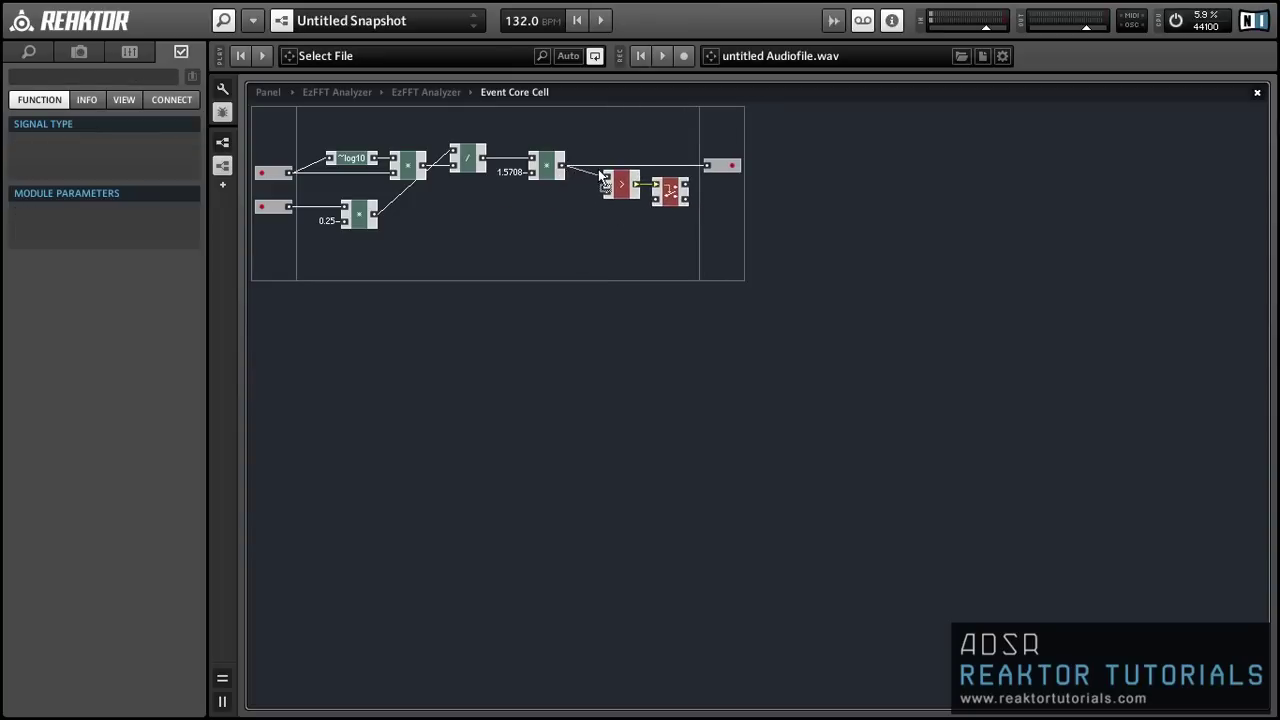
Give the Compare a constant 28 on its second input and wire the multiply output into the Router.
{"action": "right_click", "coordinate": [606, 191]}
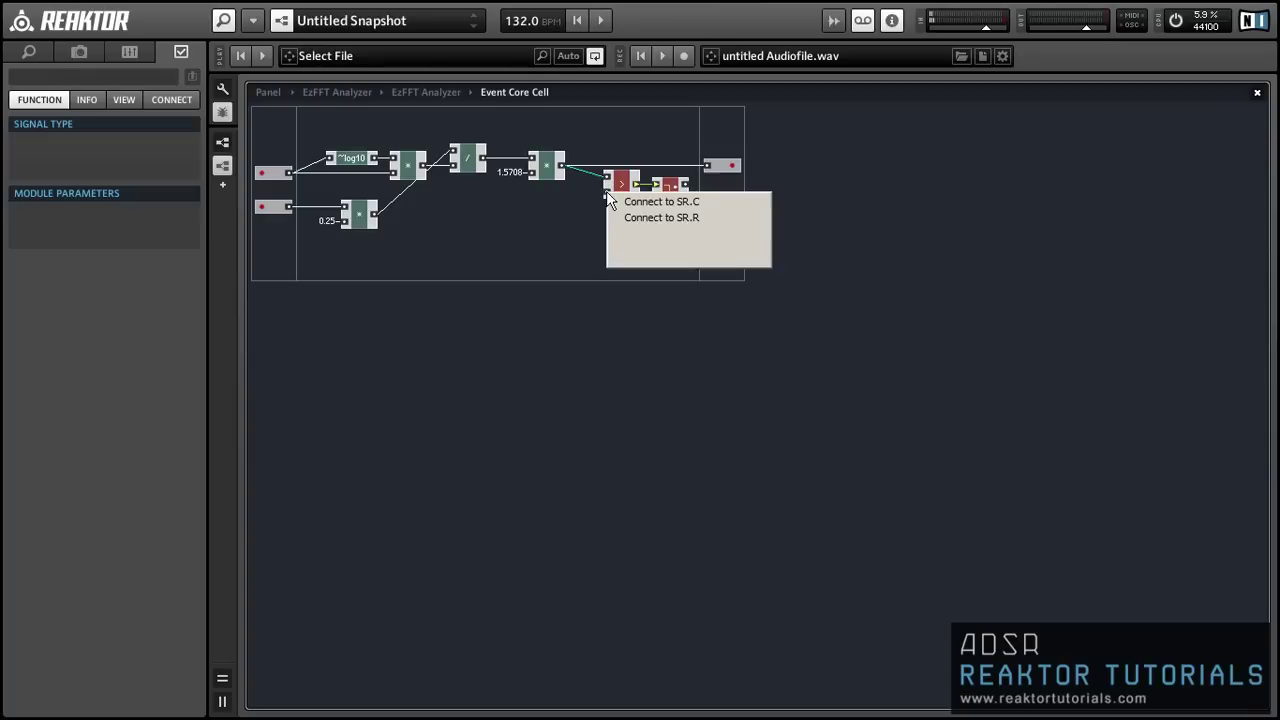
{"action": "left_click", "coordinate": [662, 242]}
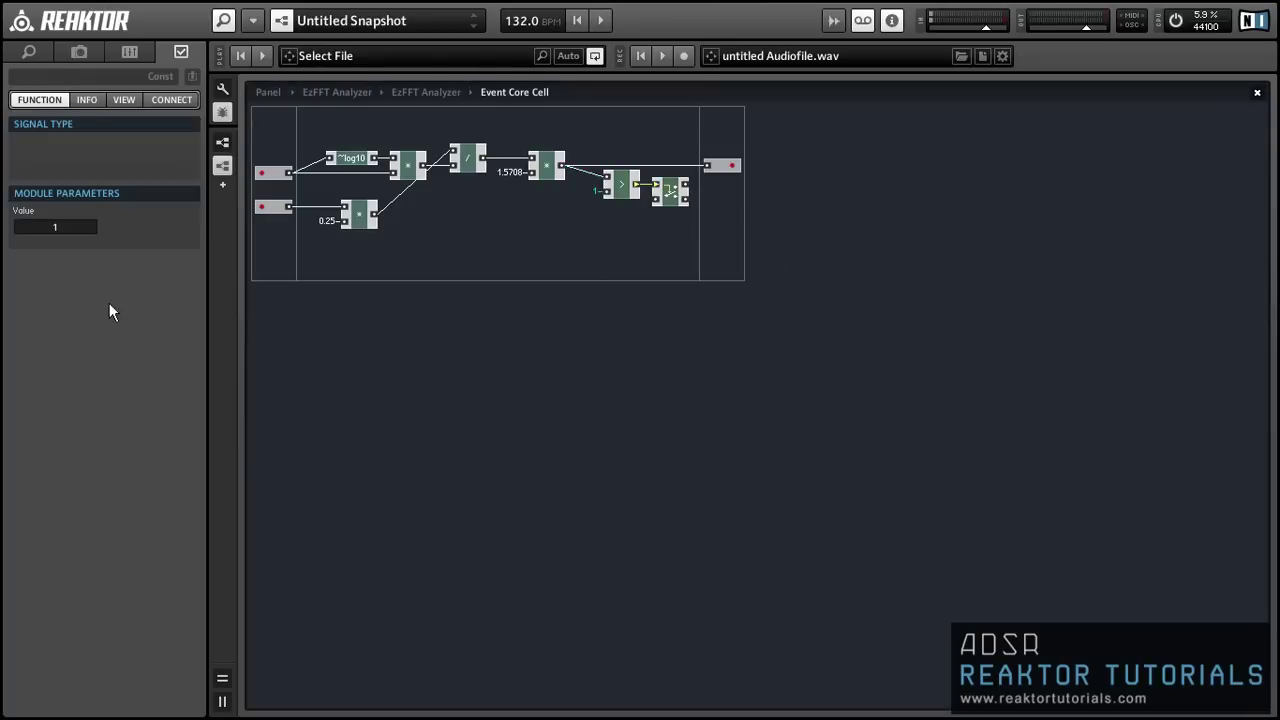
{"action": "left_click", "coordinate": [67, 227]}
{"action": "type", "text": "28"}
{"action": "key", "text": "Return"}
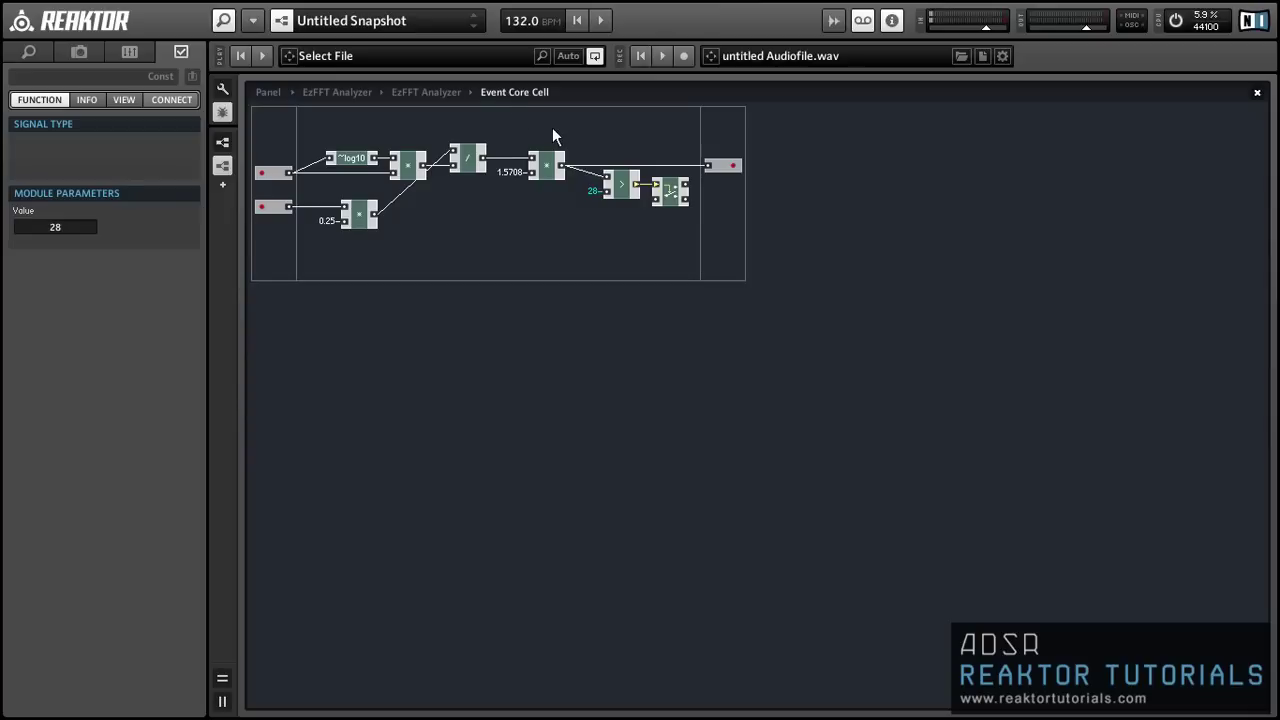
{"action": "left_click_drag", "start_coordinate": [561, 165], "coordinate": [656, 200]}
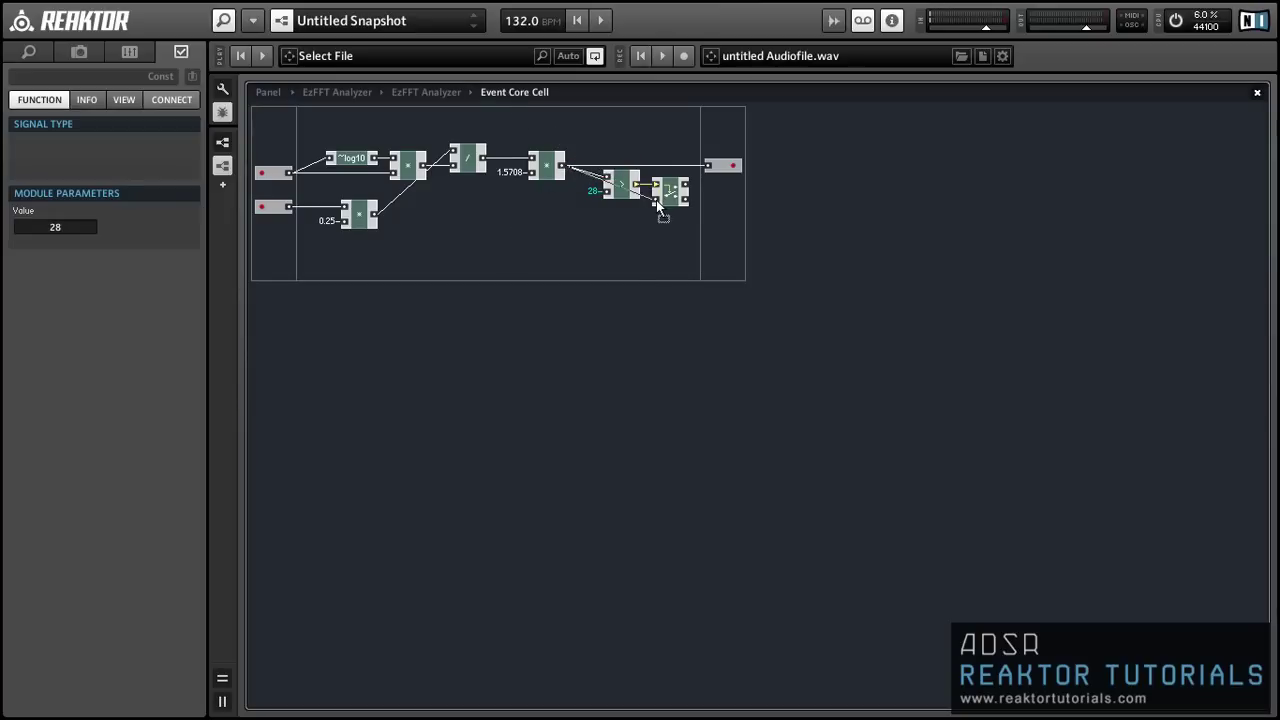
{"action": "left_click_drag", "start_coordinate": [602, 150], "coordinate": [668, 150]}
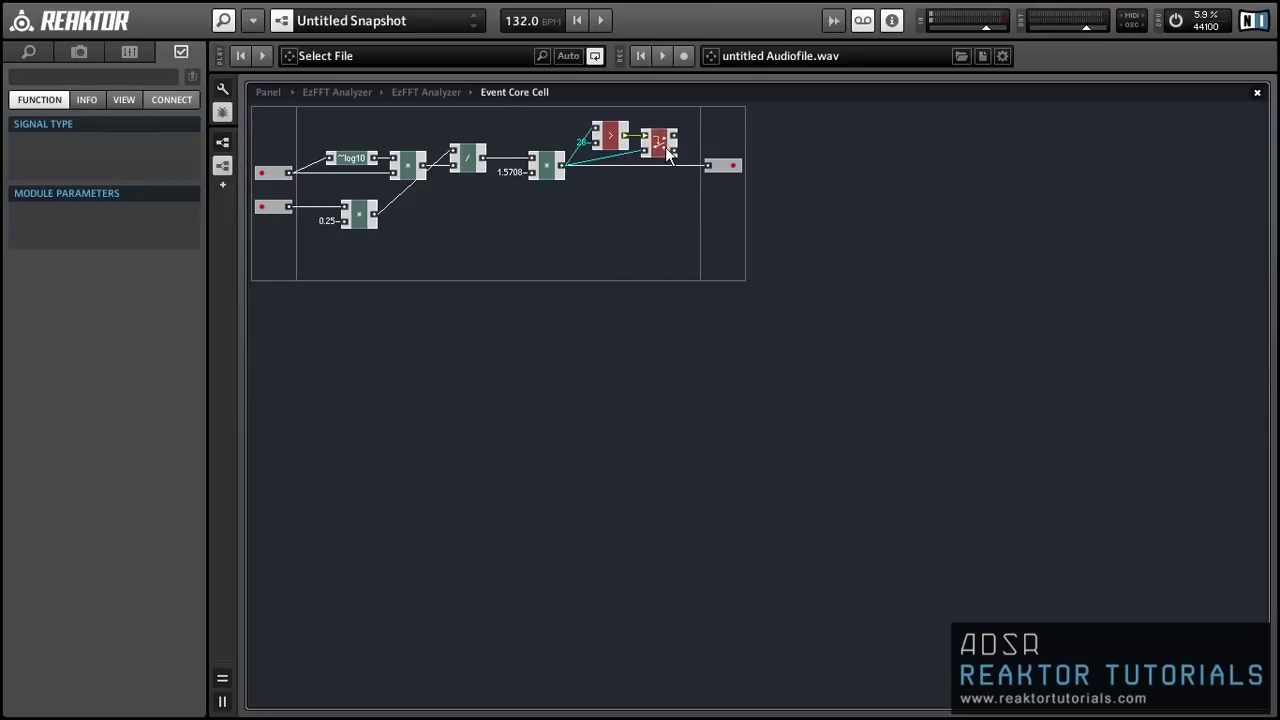
{"action": "left_click", "coordinate": [678, 207]}
Insert a Merge module near the output and connect the Router's output to it.
{"action": "double_click", "coordinate": [677, 207]}
{"action": "type", "text": "merge"}
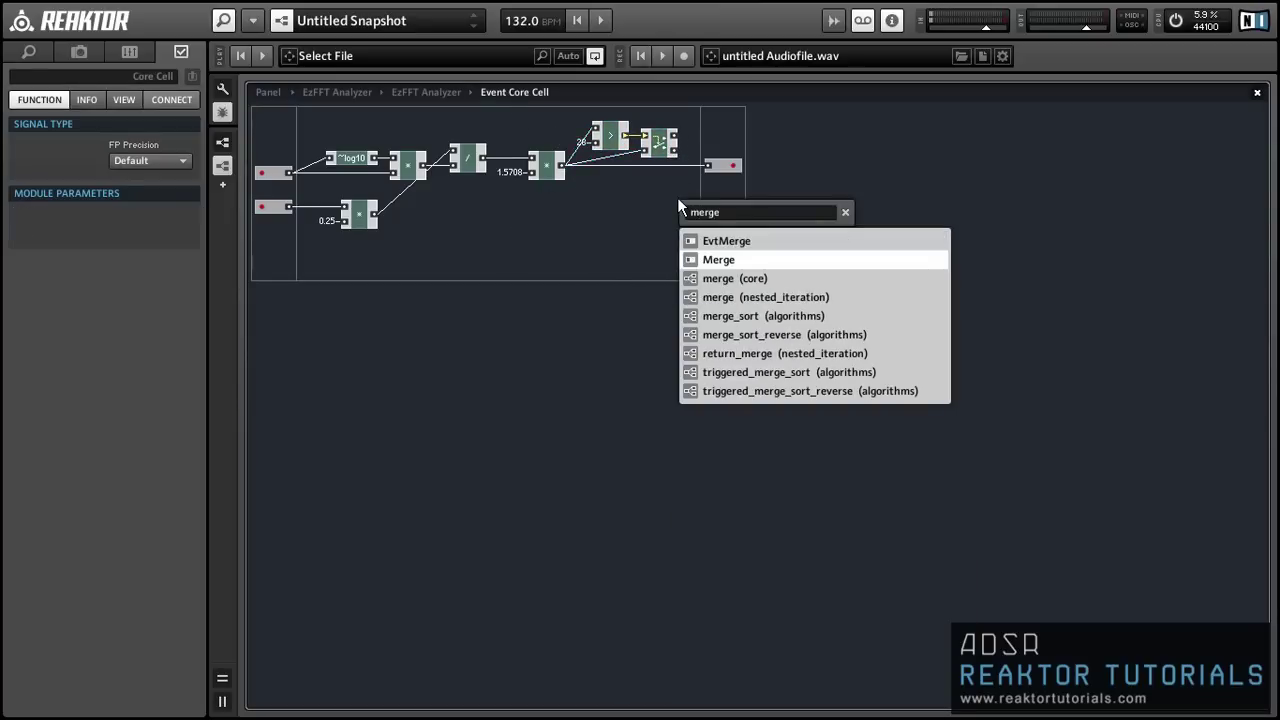
{"action": "key", "text": "Return"}
{"action": "left_click", "coordinate": [690, 215]}
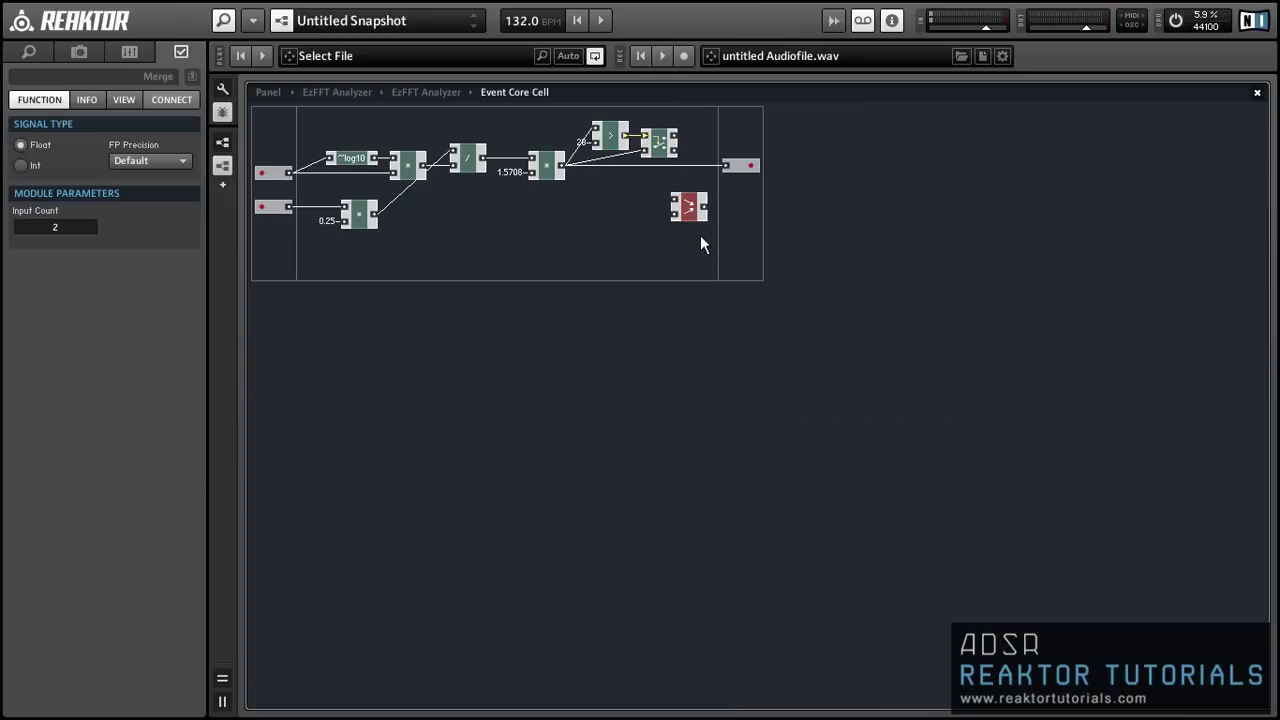
{"action": "left_click_drag", "start_coordinate": [697, 216], "coordinate": [813, 147]}
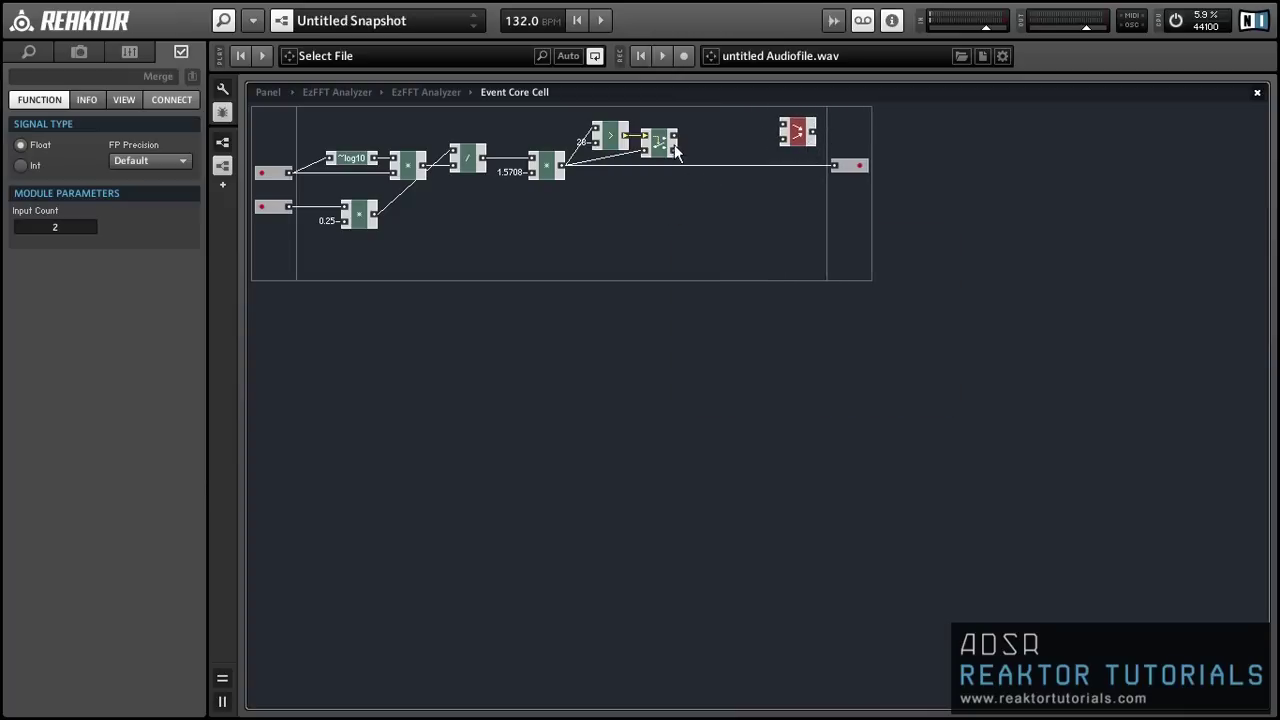
{"action": "left_click_drag", "start_coordinate": [675, 136], "coordinate": [785, 109]}
{"action": "left_click_drag", "start_coordinate": [675, 150], "coordinate": [783, 143]}
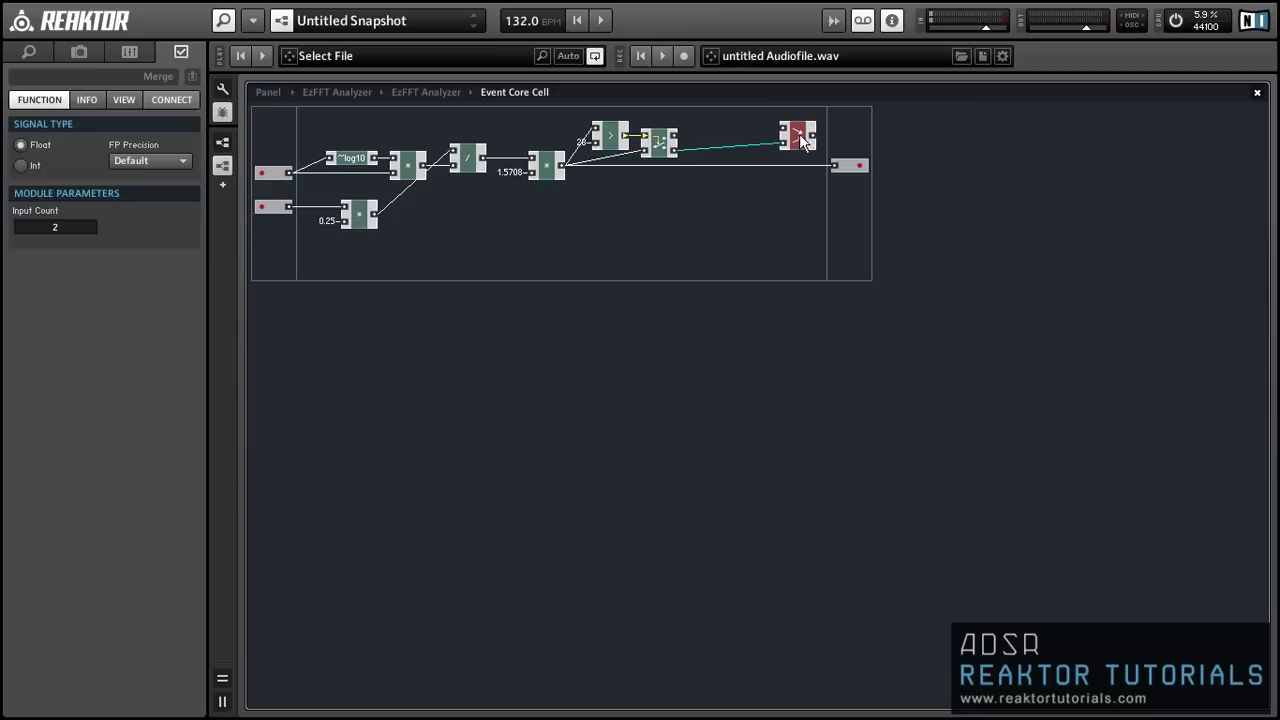
{"action": "left_click", "coordinate": [685, 199]}
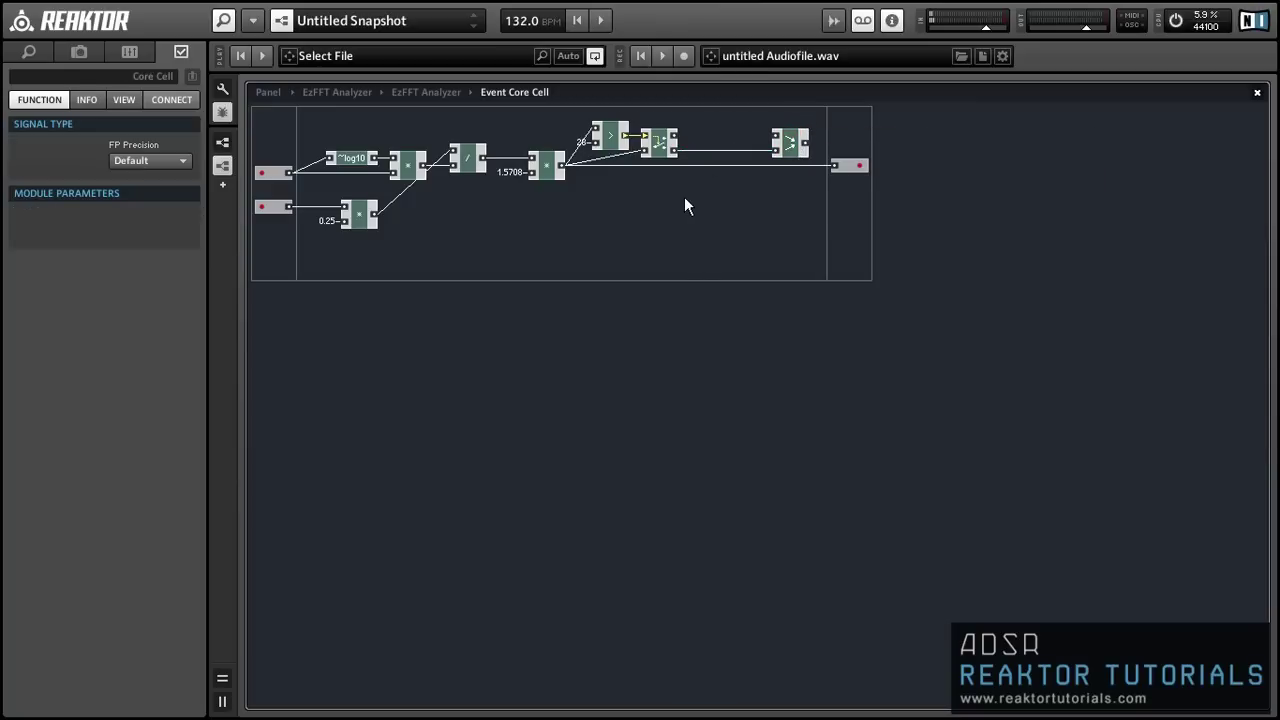
Add a Latch fed by a constant 28, wired between the Router output and the final module.
{"action": "double_click", "coordinate": [685, 205]}
{"action": "type", "text": "latch"}
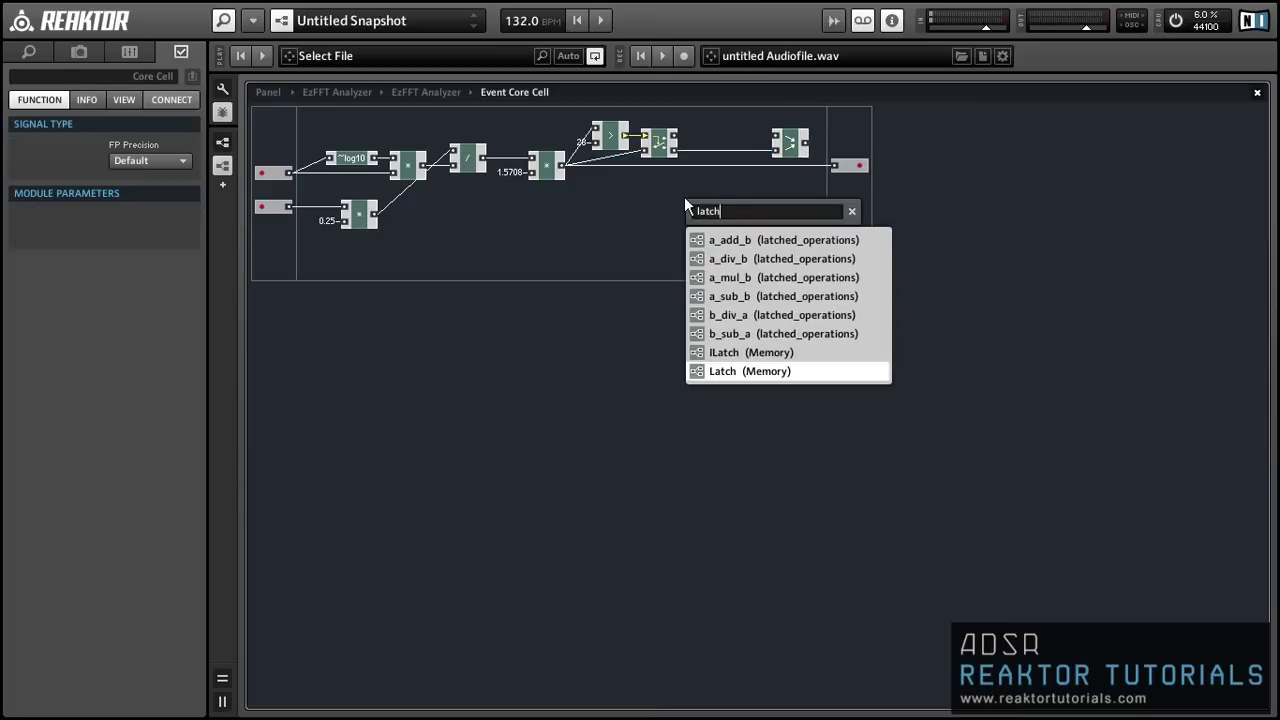
{"action": "key", "text": "Return"}
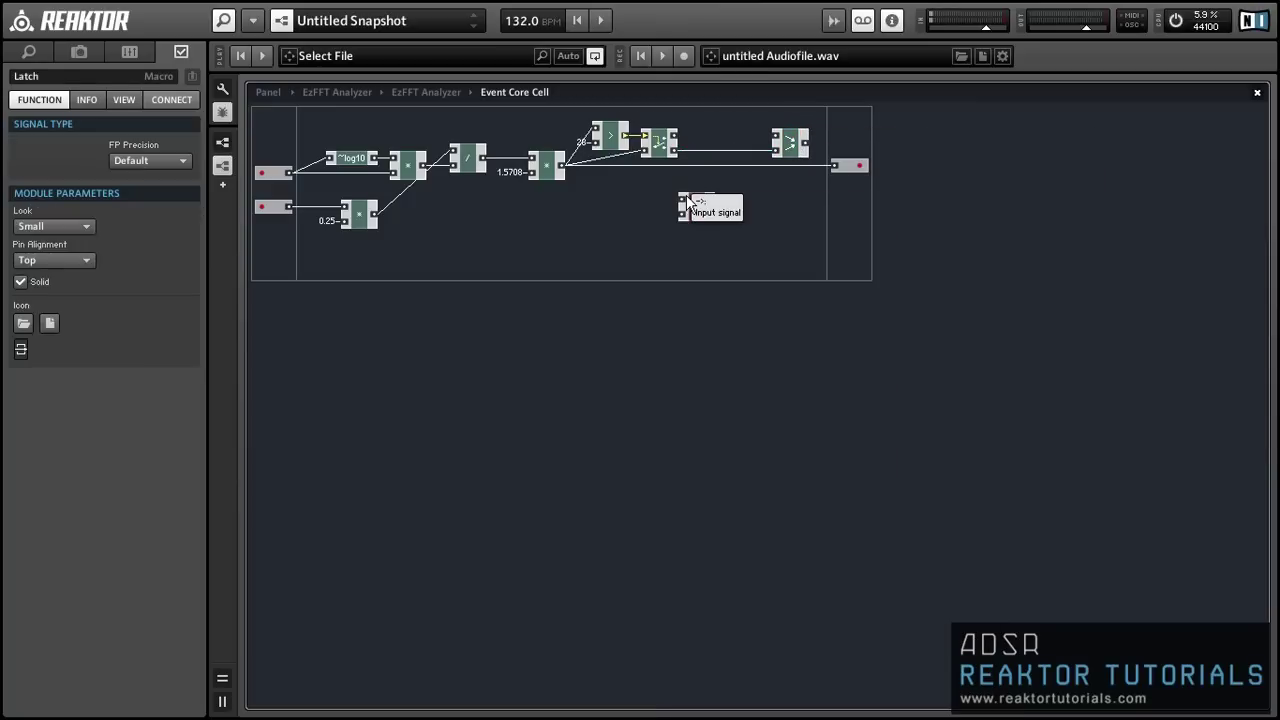
{"action": "right_click", "coordinate": [688, 201]}
{"action": "left_click", "coordinate": [700, 245]}
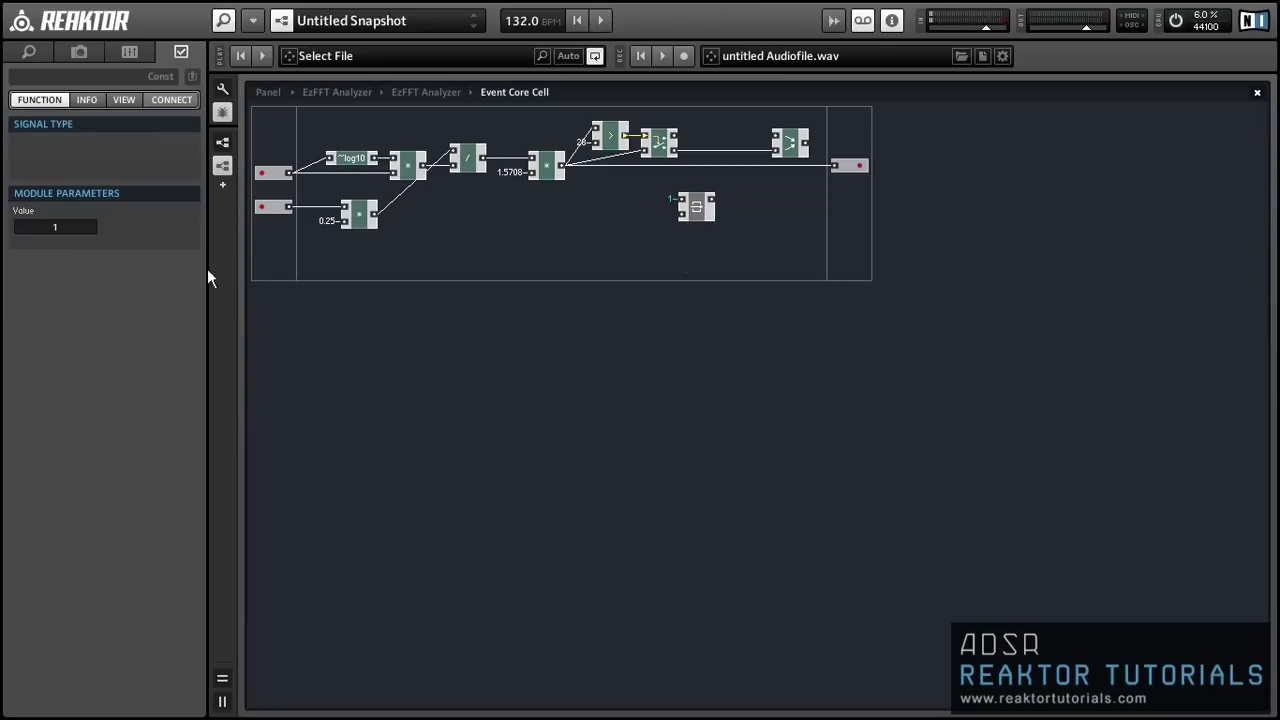
{"action": "left_click", "coordinate": [59, 225]}
{"action": "type", "text": "28"}
{"action": "key", "text": "Return"}
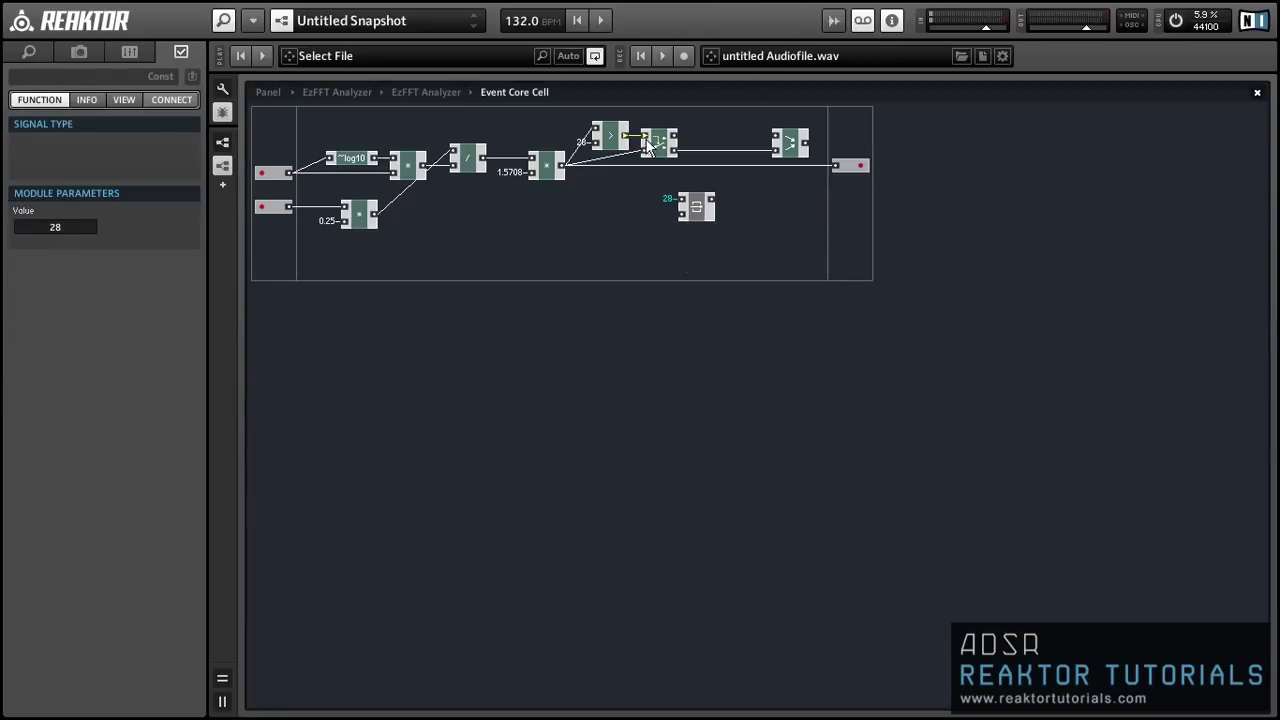
{"action": "left_click_drag", "start_coordinate": [674, 151], "coordinate": [743, 154]}
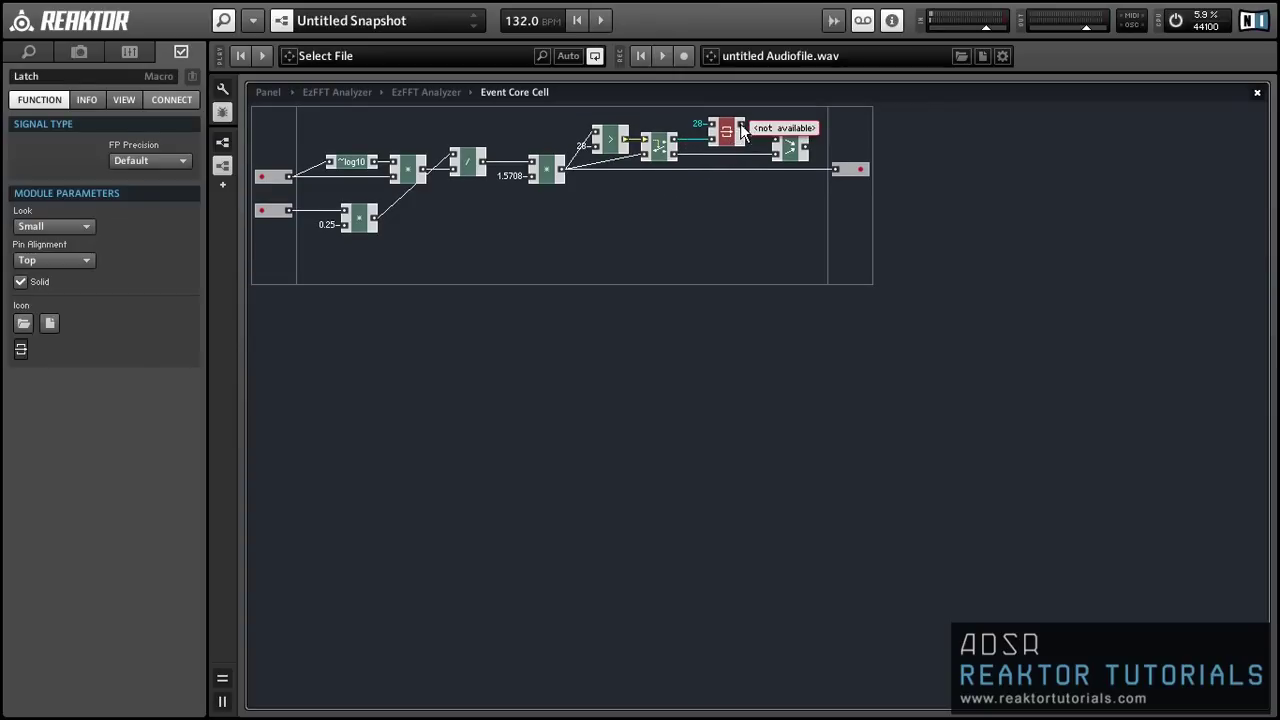
{"action": "left_click_drag", "start_coordinate": [741, 124], "coordinate": [618, 166]}
{"action": "left_click", "coordinate": [615, 174]}
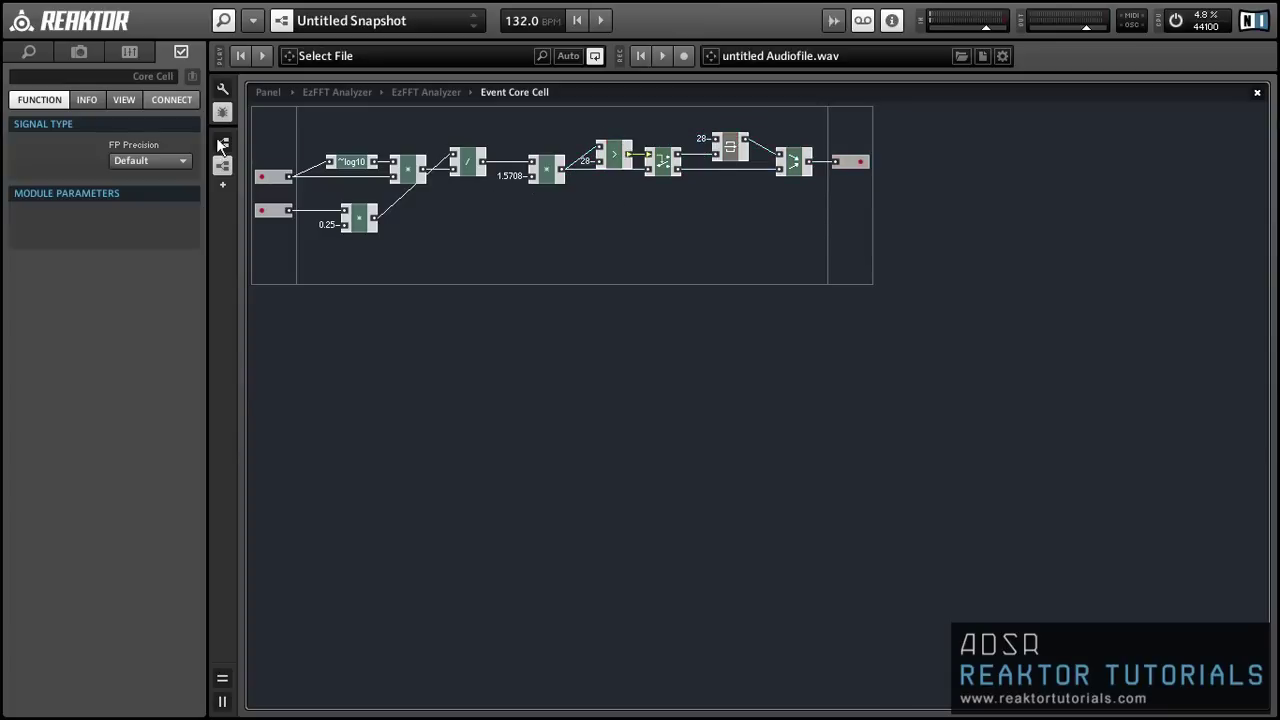
View the spectrum and scope on the panel, then reopen the EzFFT Analyzer instrument structure.
{"action": "left_click", "coordinate": [268, 91]}
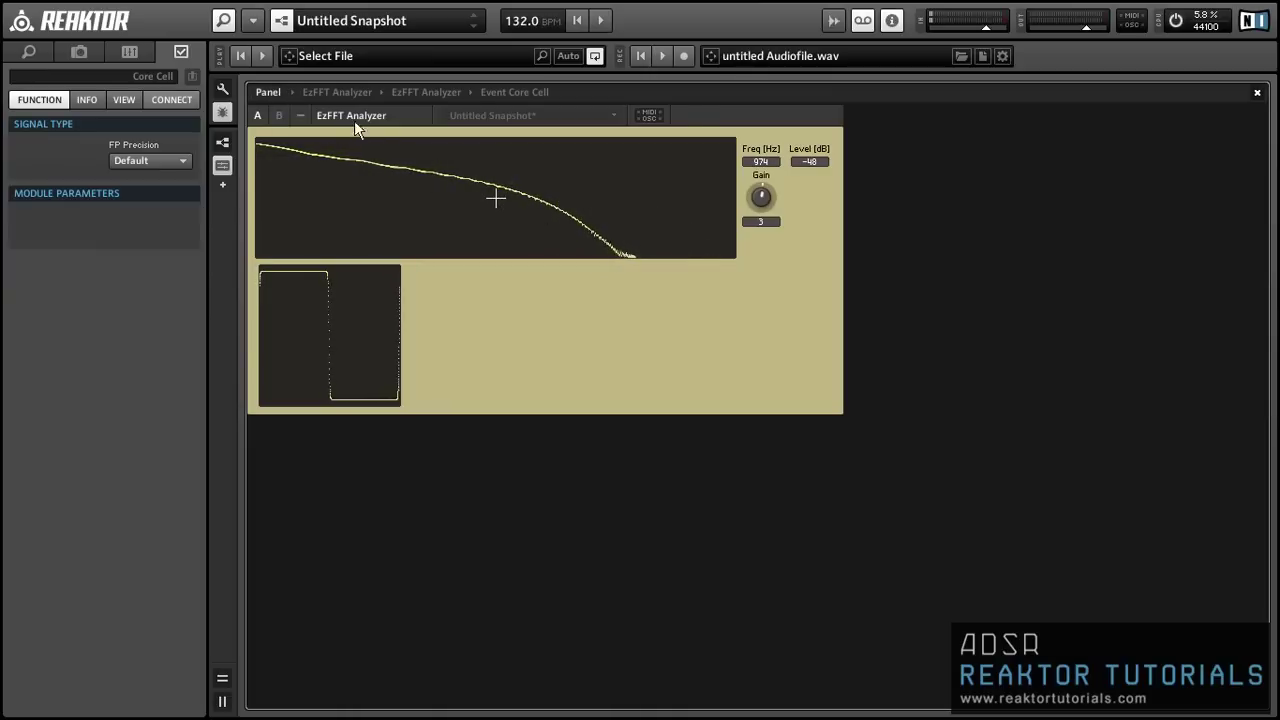
{"action": "left_click", "coordinate": [356, 91]}
{"action": "double_click", "coordinate": [476, 146]}
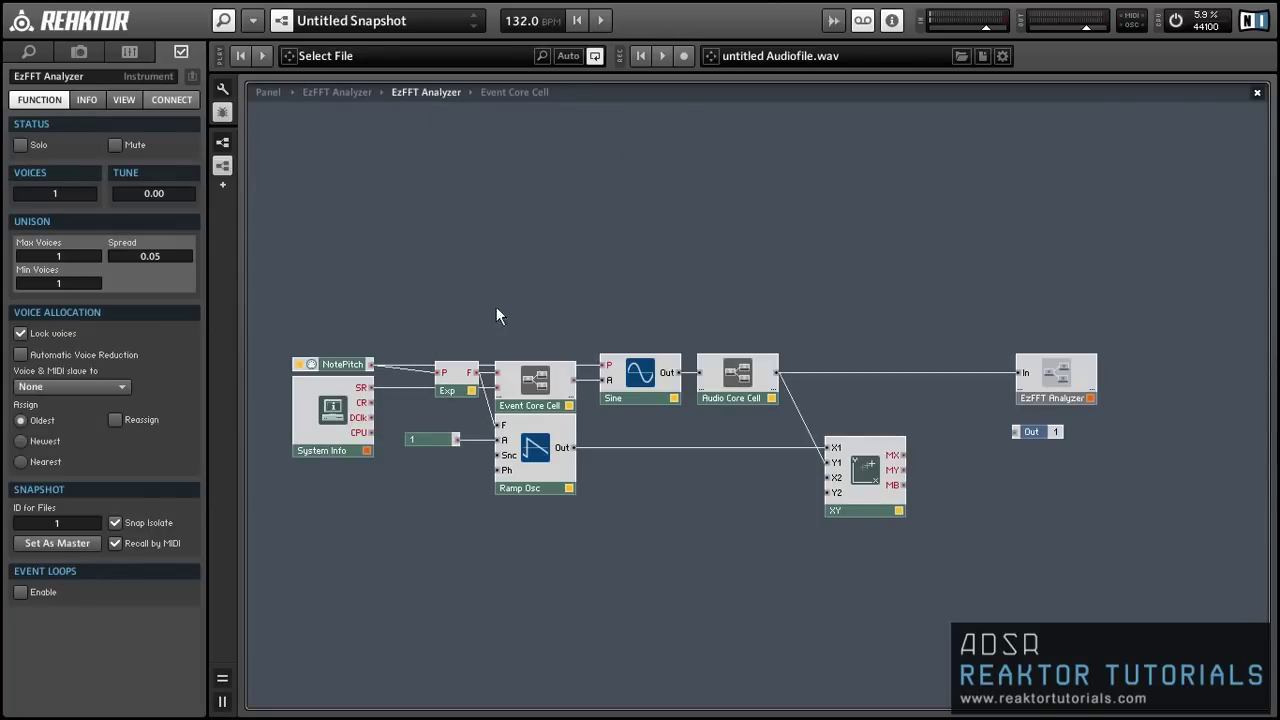
Shift the Sine and Audio Core Cell right and insert a Multiply fed by the Event Core Cell.
{"action": "left_click_drag", "start_coordinate": [668, 276], "coordinate": [971, 496]}
{"action": "left_click", "coordinate": [1005, 530]}
{"action": "left_click", "coordinate": [666, 680]}
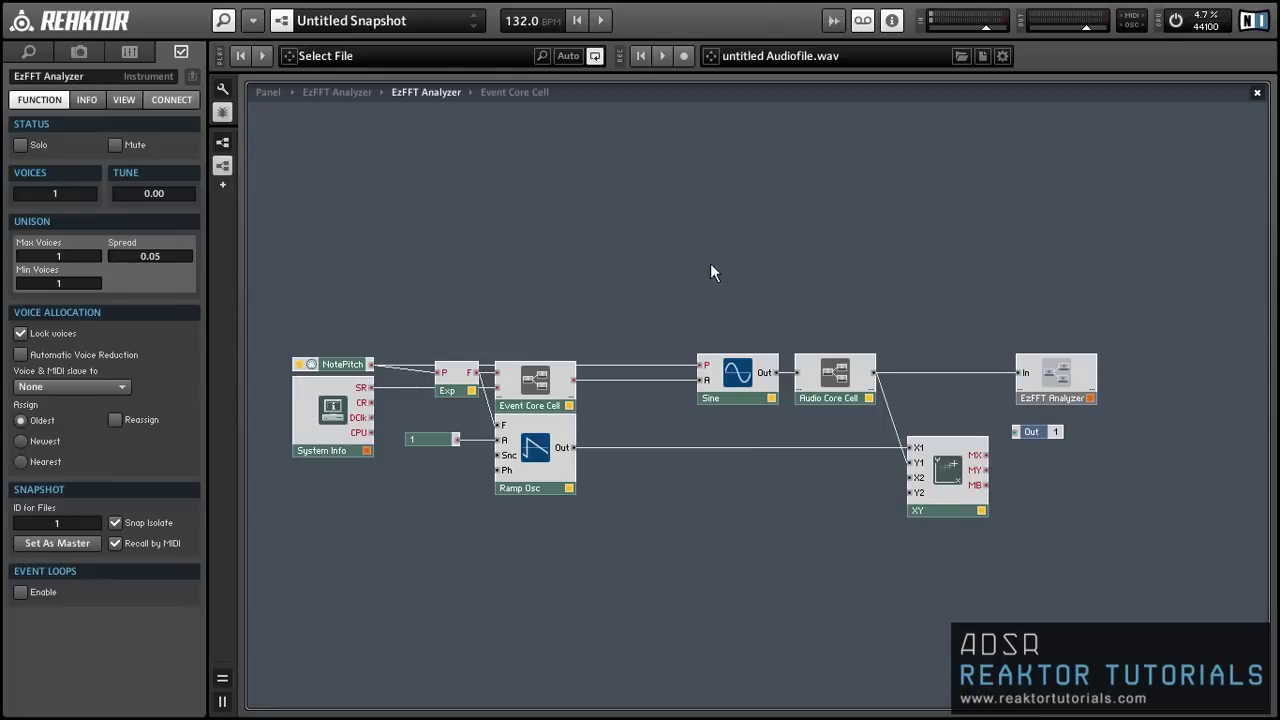
{"action": "right_click", "coordinate": [636, 172]}
{"action": "key", "text": "Escape"}
{"action": "right_click", "coordinate": [648, 181]}
{"action": "mouse_move", "coordinate": [700, 188]}
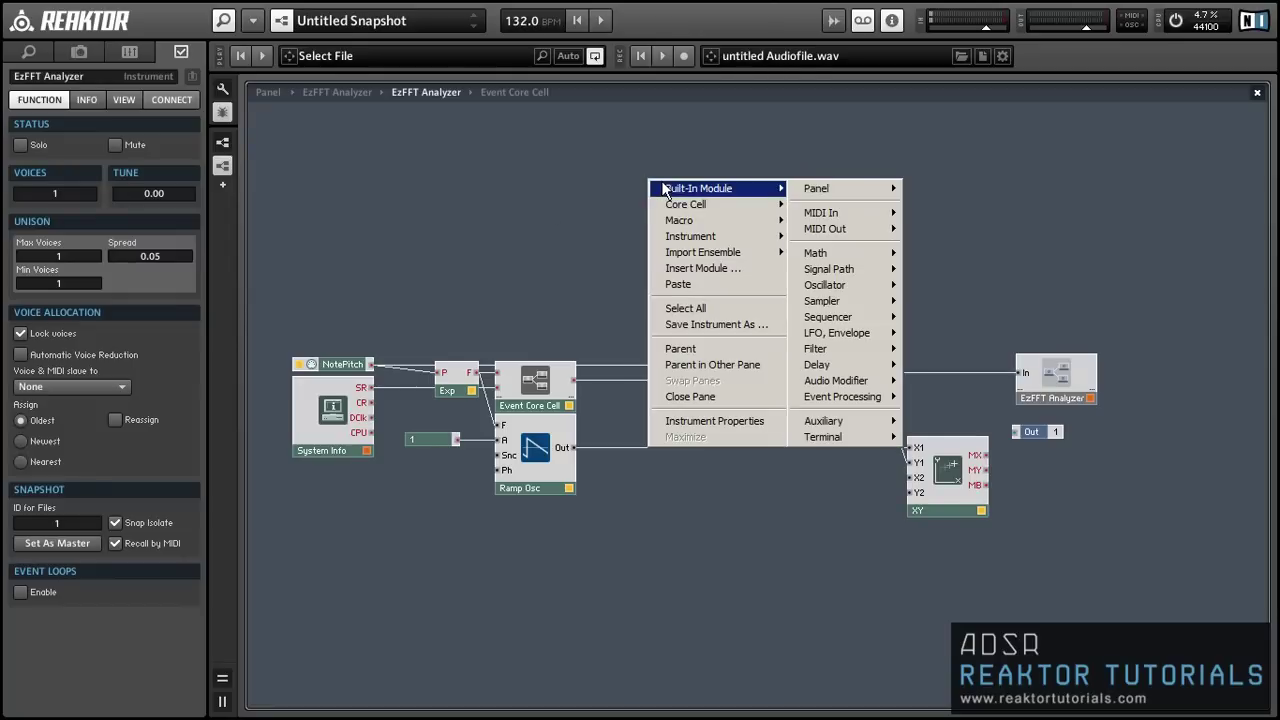
{"action": "mouse_move", "coordinate": [843, 257]}
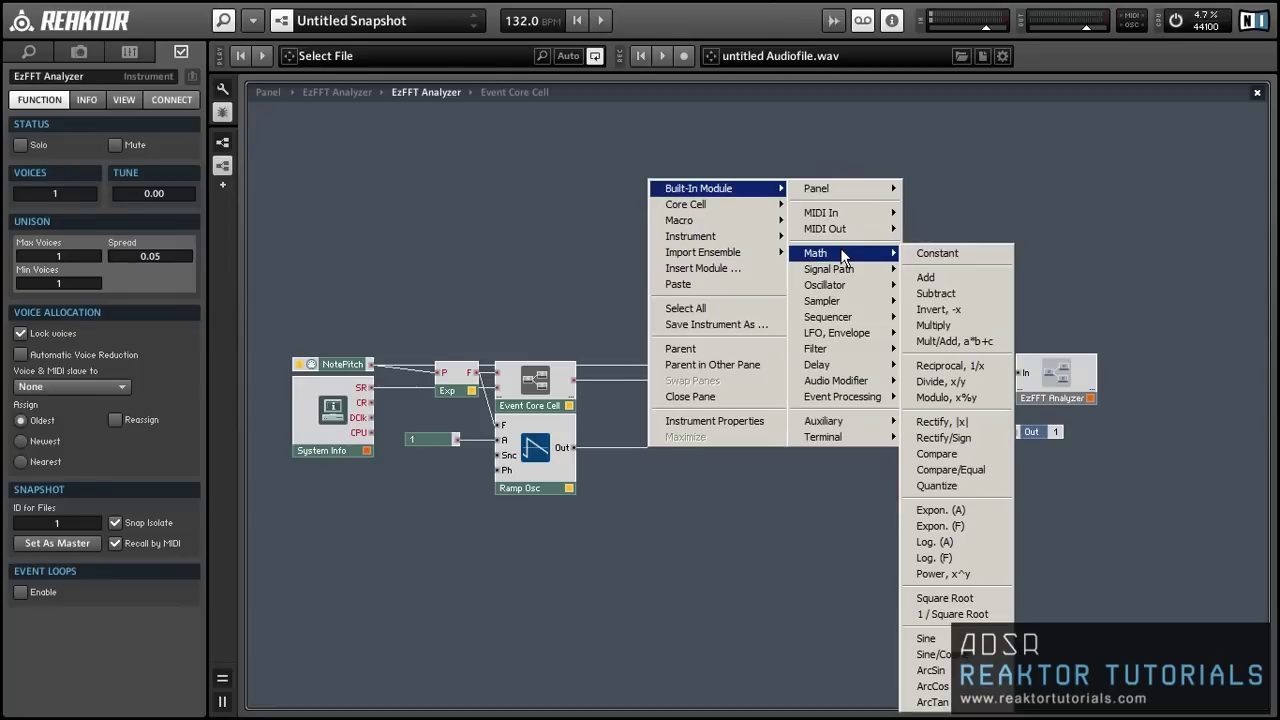
{"action": "left_click", "coordinate": [942, 323]}
{"action": "left_click_drag", "start_coordinate": [640, 183], "coordinate": [540, 300]}
{"action": "left_click_drag", "start_coordinate": [573, 387], "coordinate": [648, 205]}
Attach a new fader named Bright to the multiply's other input and arrange the modules.
{"action": "right_click", "coordinate": [650, 205]}
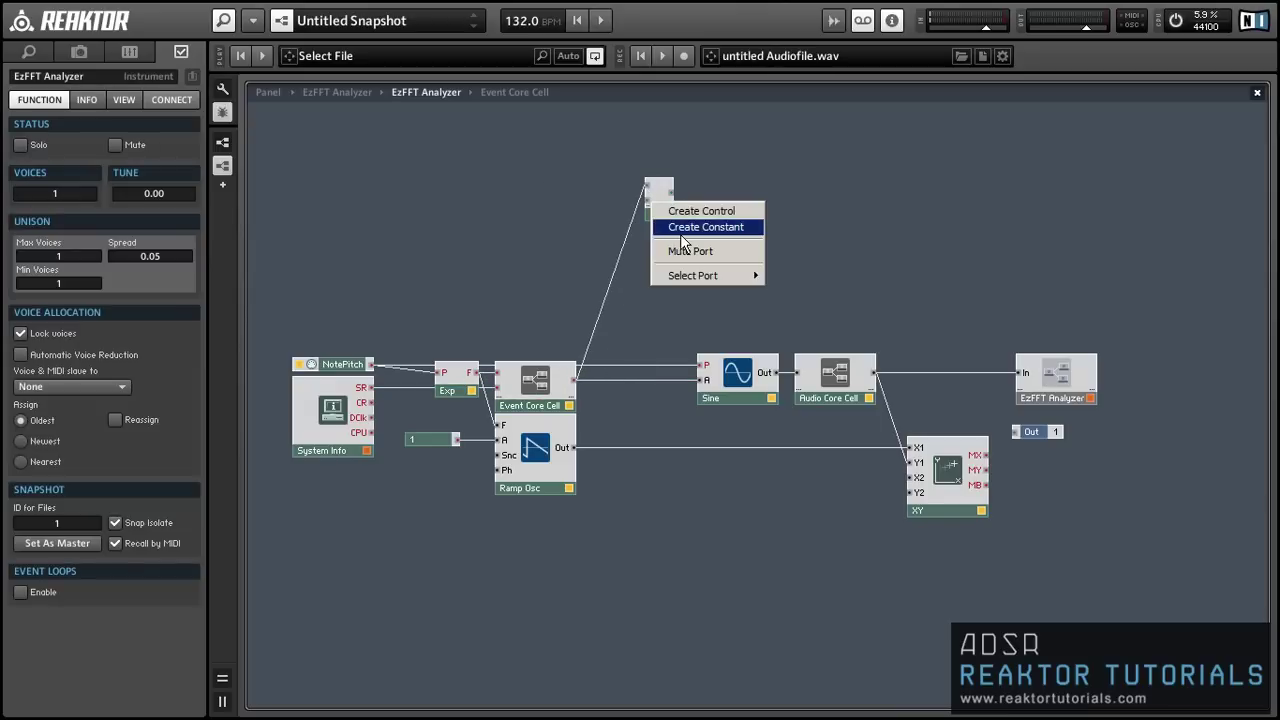
{"action": "left_click", "coordinate": [702, 211]}
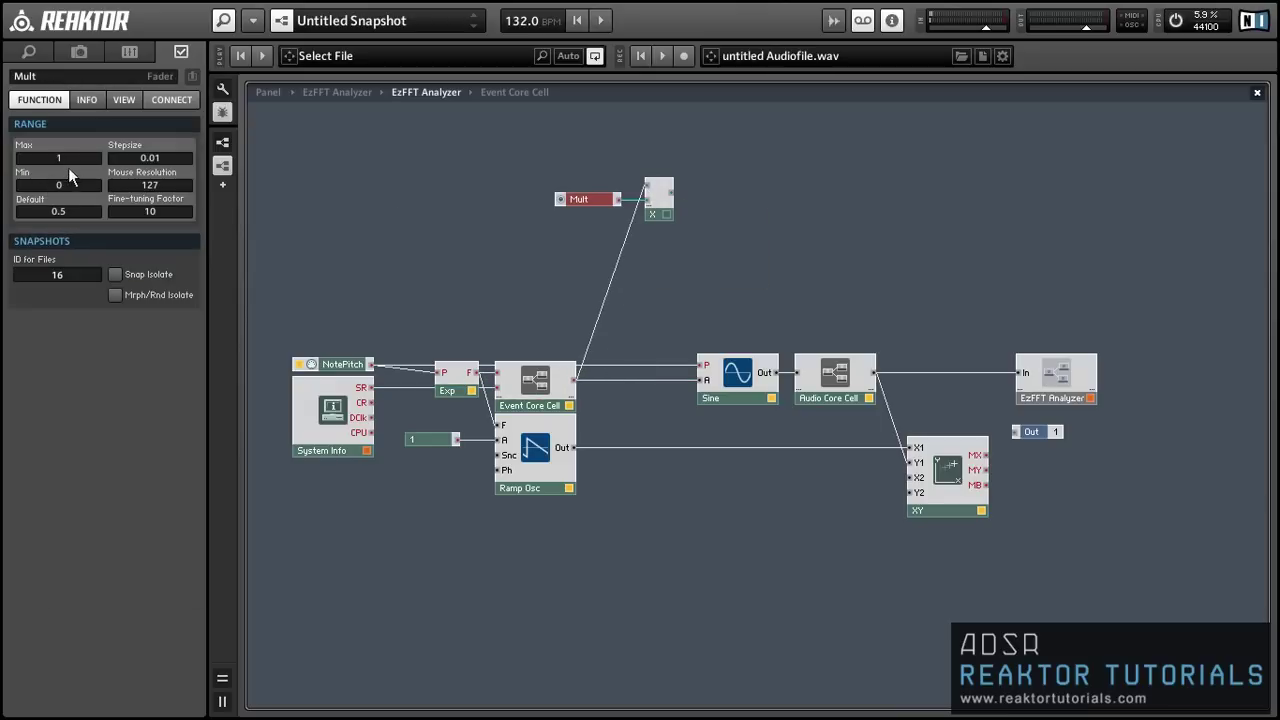
{"action": "key", "text": "Tab"}
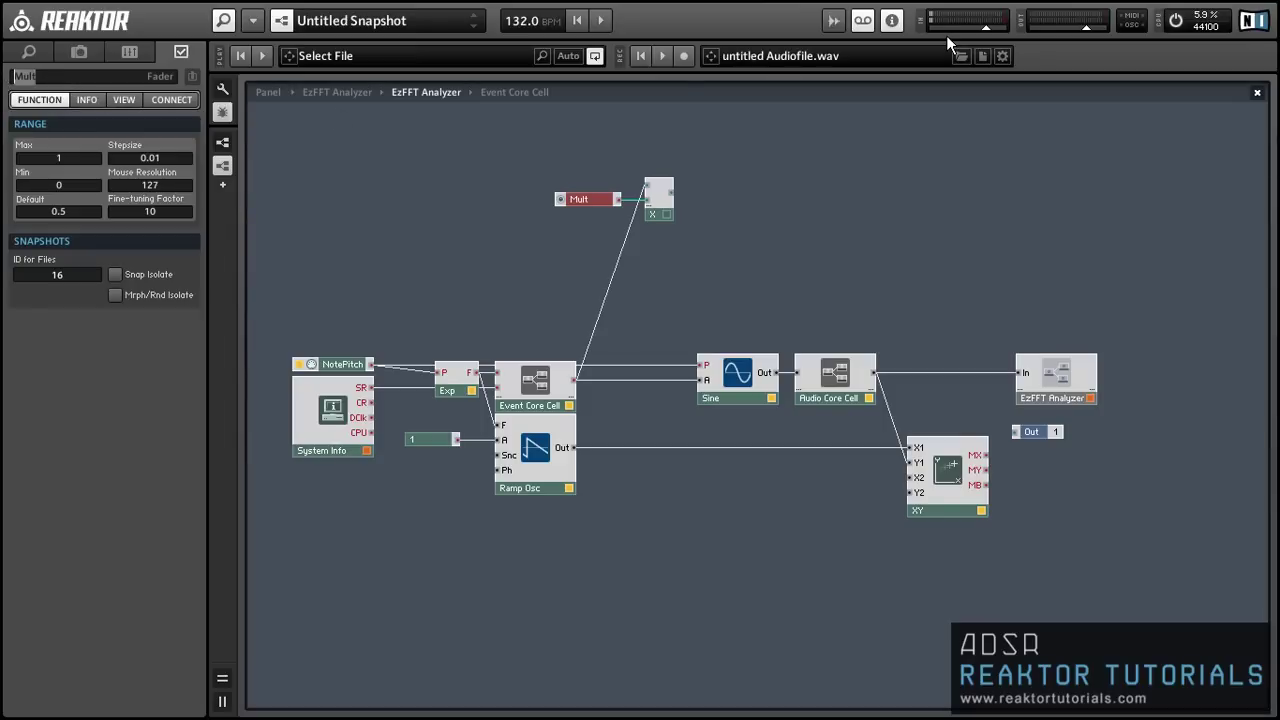
{"action": "type", "text": "Bright"}
{"action": "left_click", "coordinate": [451, 316]}
{"action": "left_click_drag", "start_coordinate": [586, 208], "coordinate": [695, 378]}
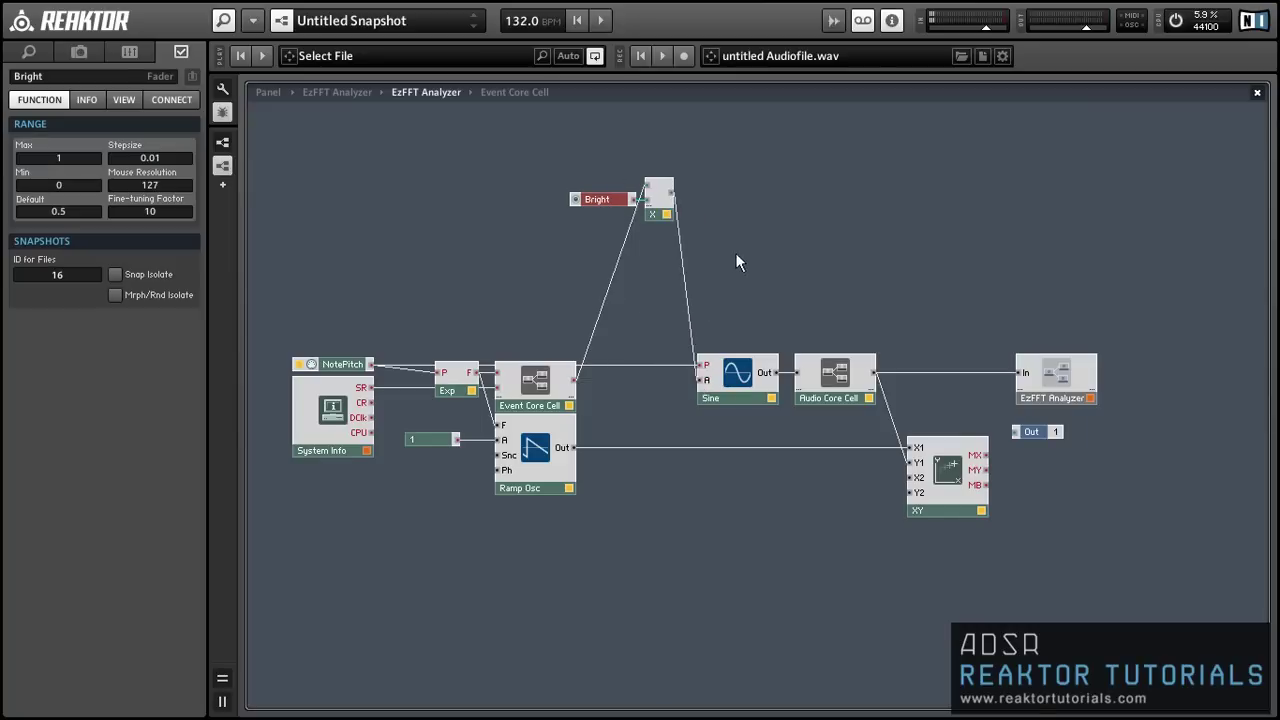
{"action": "left_click_drag", "start_coordinate": [702, 231], "coordinate": [616, 397]}
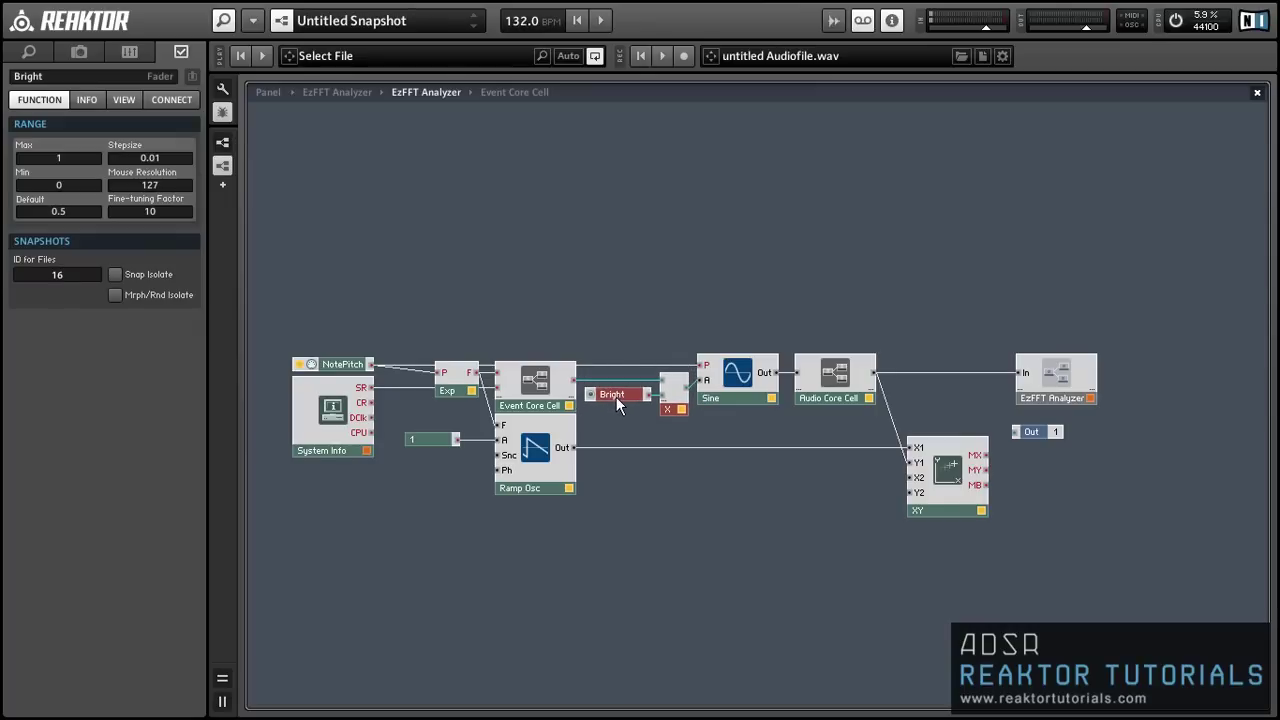
{"action": "left_click", "coordinate": [741, 406]}
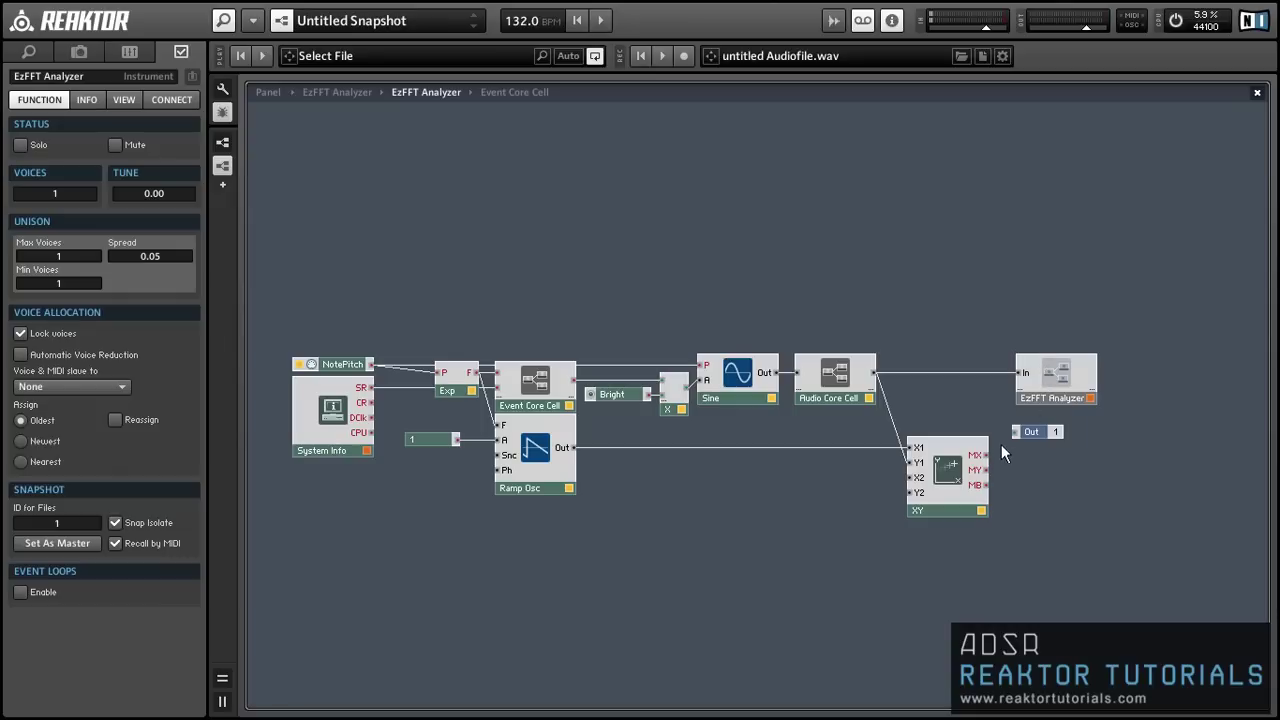
{"action": "left_click_drag", "start_coordinate": [1032, 437], "coordinate": [1088, 317]}
Insert a Multiply beside Out and an AR Envelope to its left.
{"action": "left_click", "coordinate": [975, 350]}
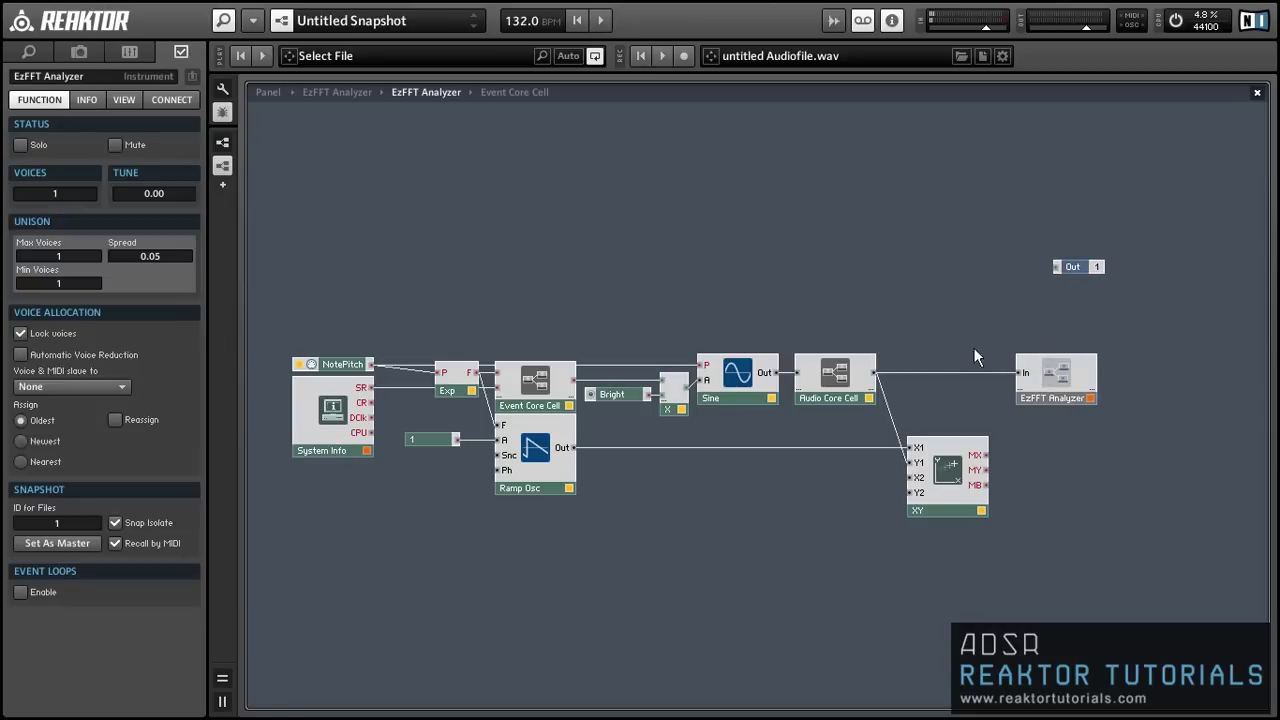
{"action": "right_click", "coordinate": [1003, 313]}
{"action": "type", "text": "x"}
{"action": "key", "text": "Return"}
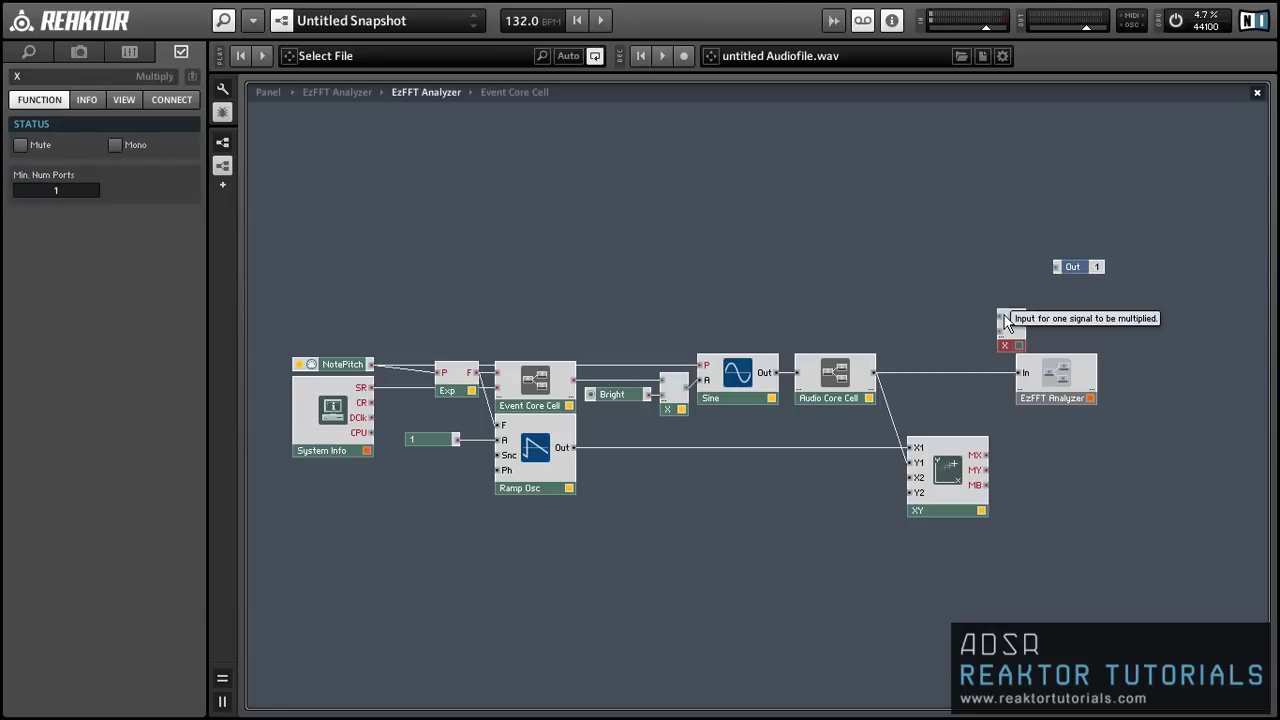
{"action": "left_click_drag", "start_coordinate": [1005, 320], "coordinate": [991, 297]}
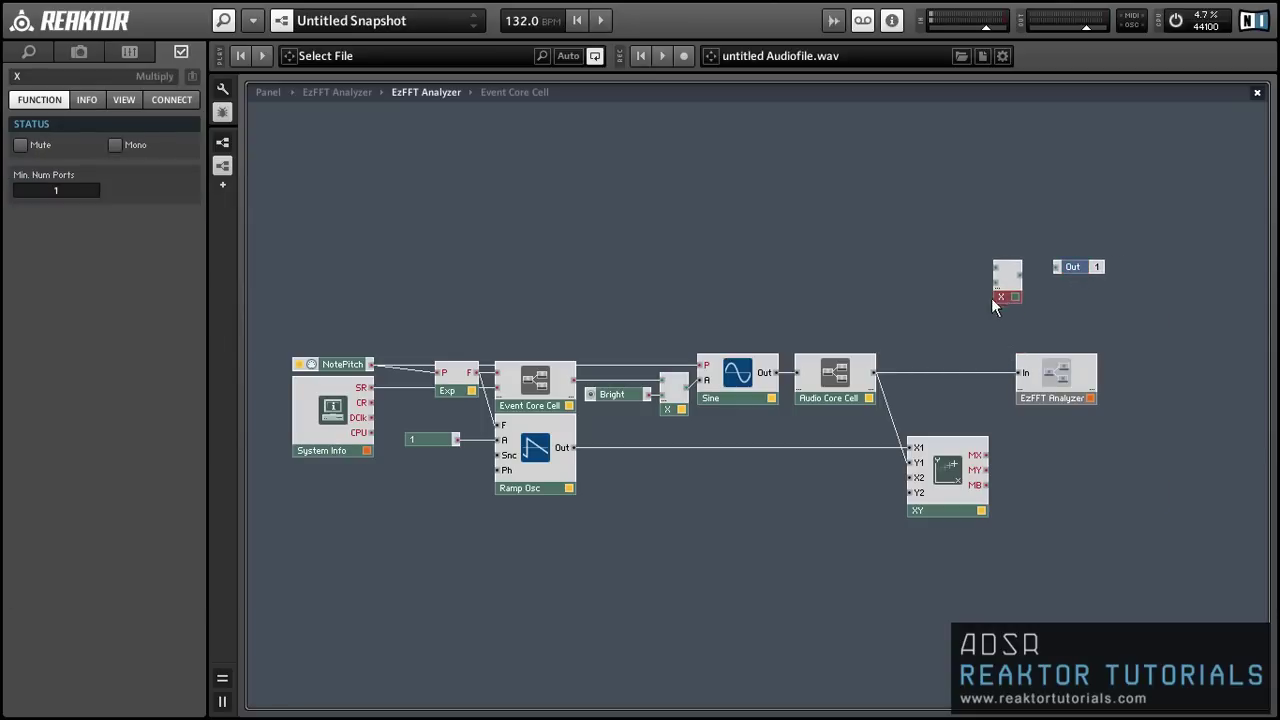
{"action": "left_click", "coordinate": [958, 240]}
{"action": "right_click", "coordinate": [977, 215]}
{"action": "type", "text": "ar"}
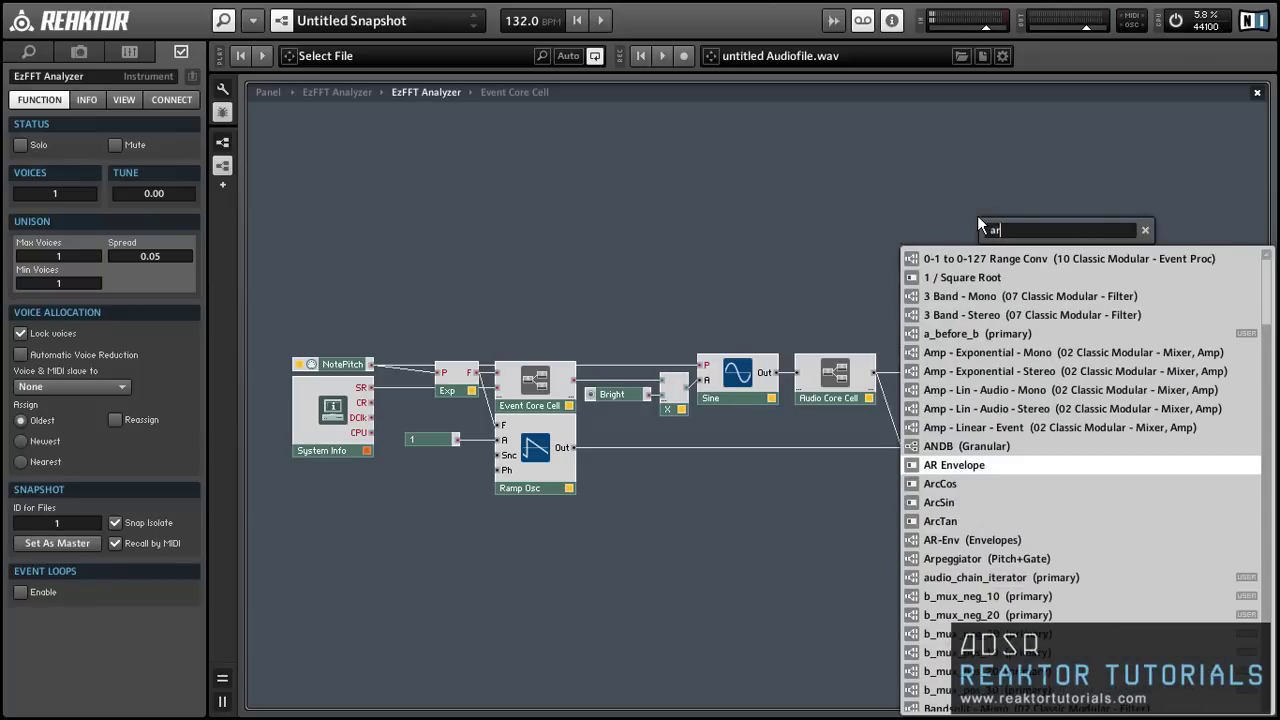
{"action": "key", "text": "Return"}
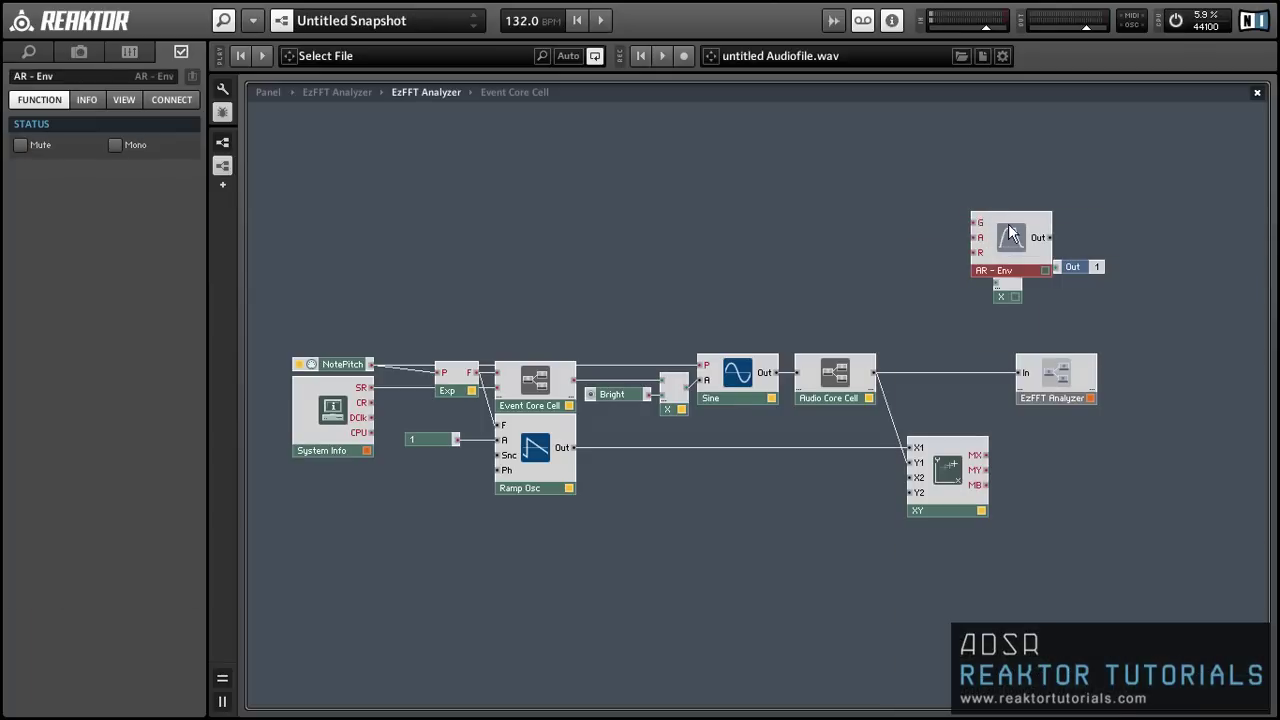
{"action": "left_click_drag", "start_coordinate": [977, 218], "coordinate": [833, 243]}
Add a Gate at the envelope's gate input and wire the Audio Core Cell into the multiply.
{"action": "right_click", "coordinate": [762, 285]}
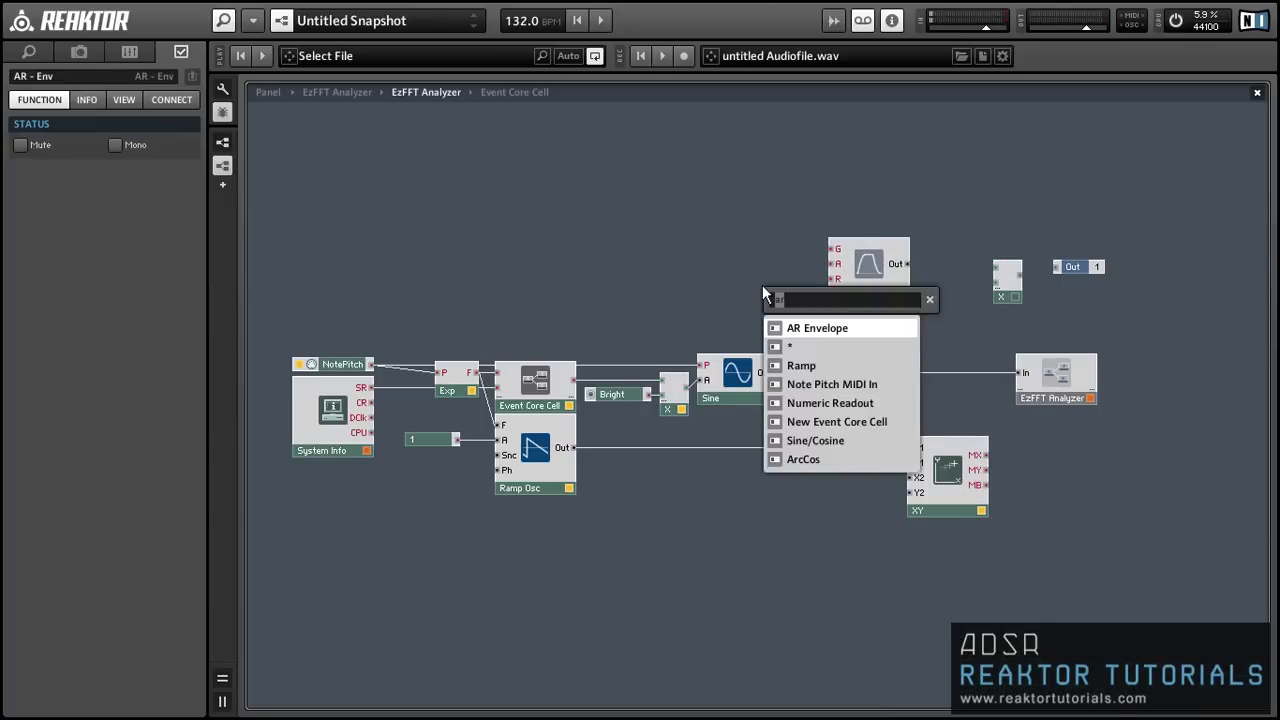
{"action": "type", "text": "gate"}
{"action": "key", "text": "Return"}
{"action": "left_click_drag", "start_coordinate": [765, 289], "coordinate": [1015, 285]}
{"action": "left_click", "coordinate": [1009, 285]}
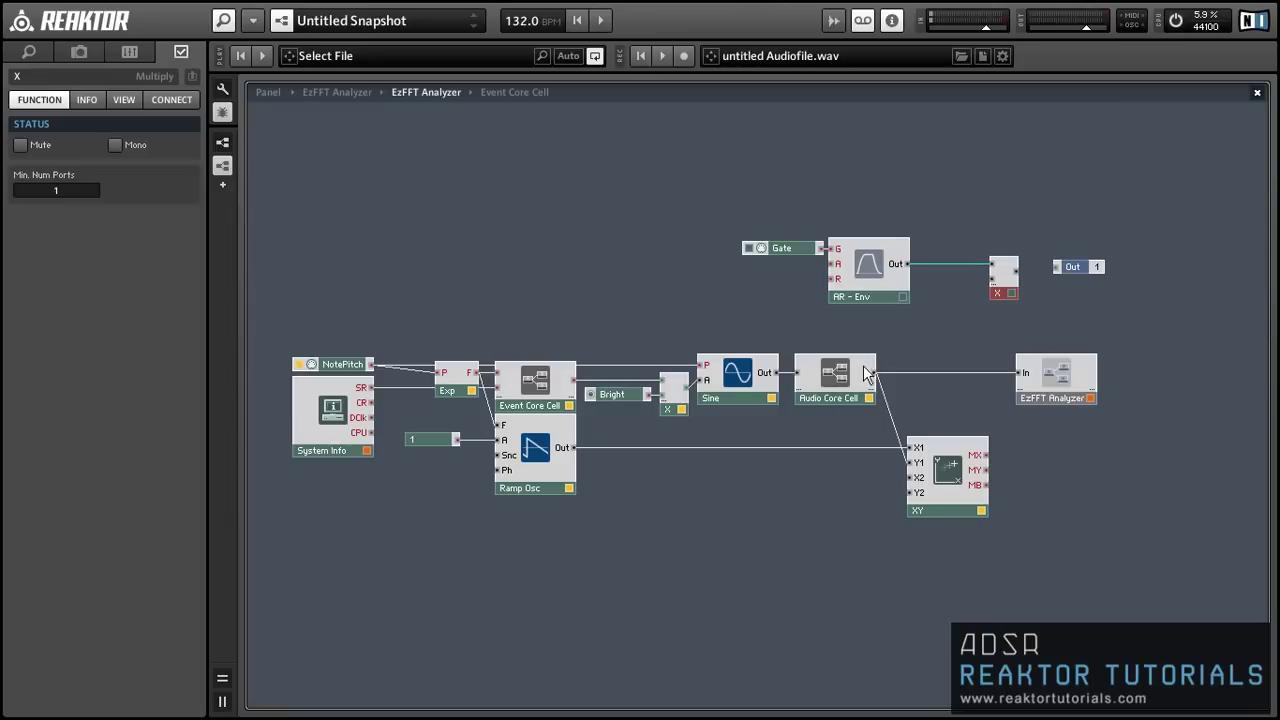
{"action": "left_click_drag", "start_coordinate": [866, 373], "coordinate": [1067, 267]}
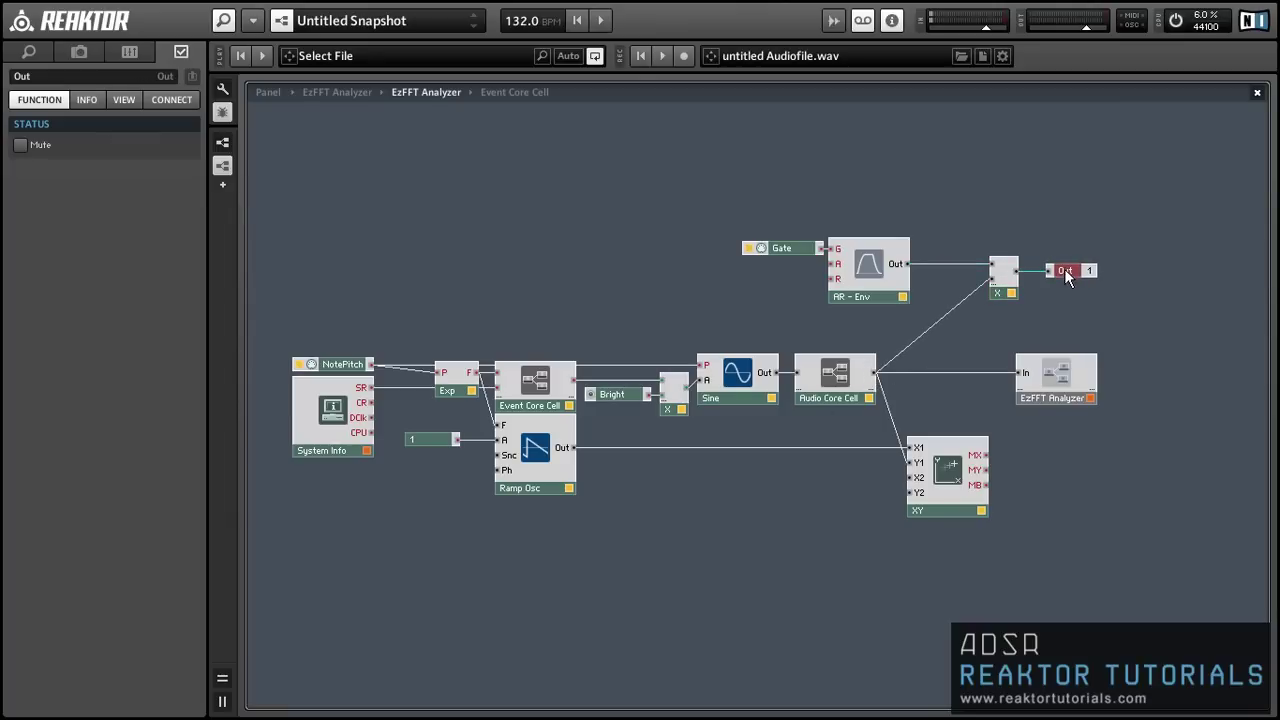
{"action": "left_click", "coordinate": [638, 300]}
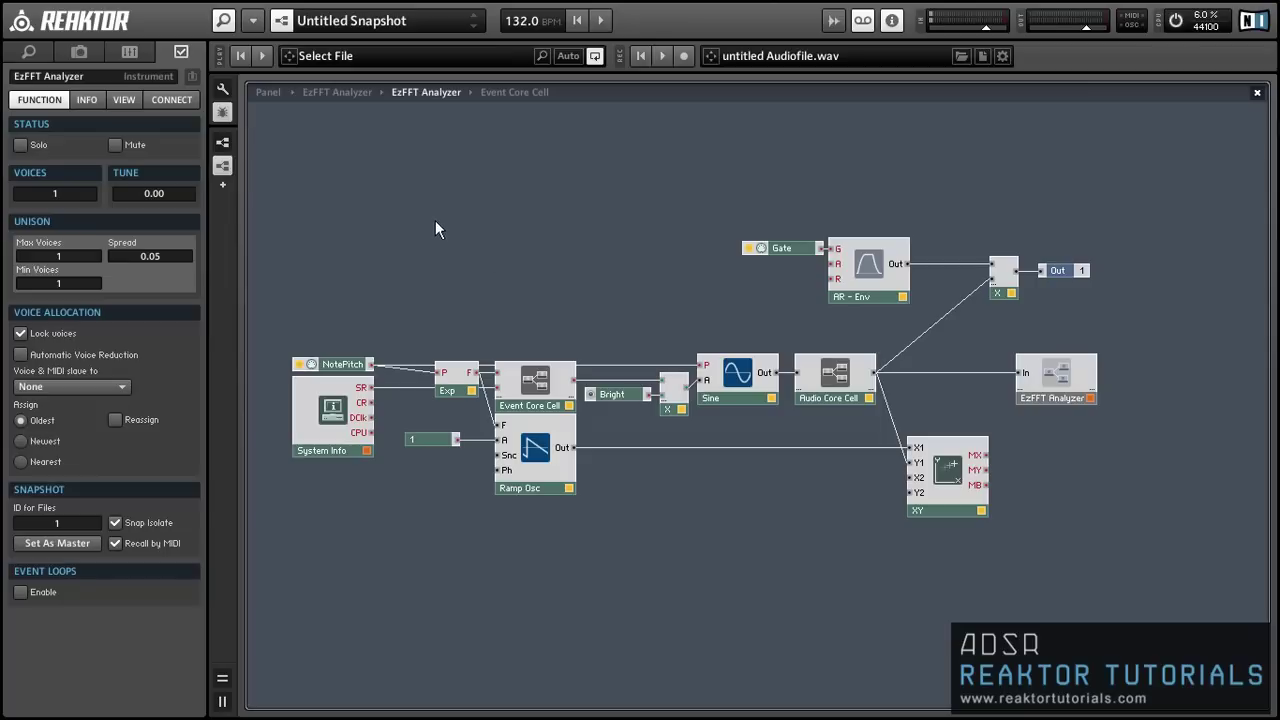
On the panel, move the Bright knob beside the XY scope and lock the layout.
{"action": "left_click", "coordinate": [263, 92]}
{"action": "left_click", "coordinate": [222, 110]}
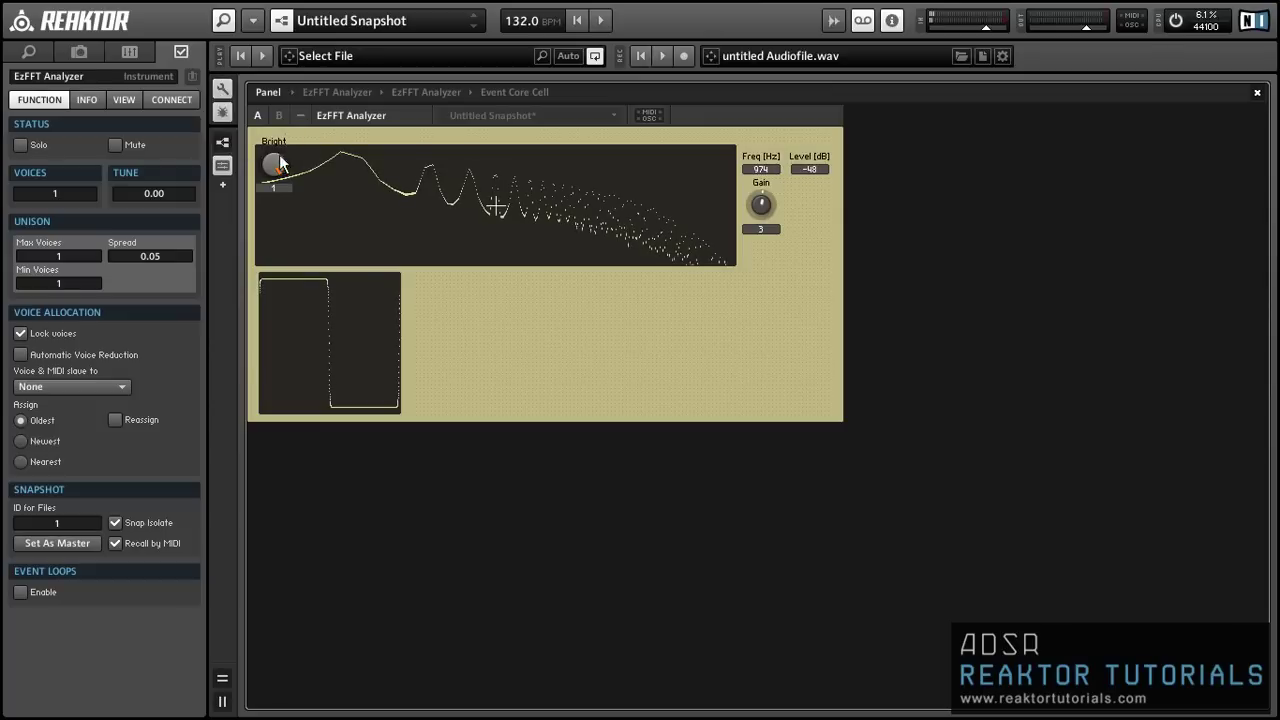
{"action": "left_click_drag", "start_coordinate": [272, 165], "coordinate": [426, 313]}
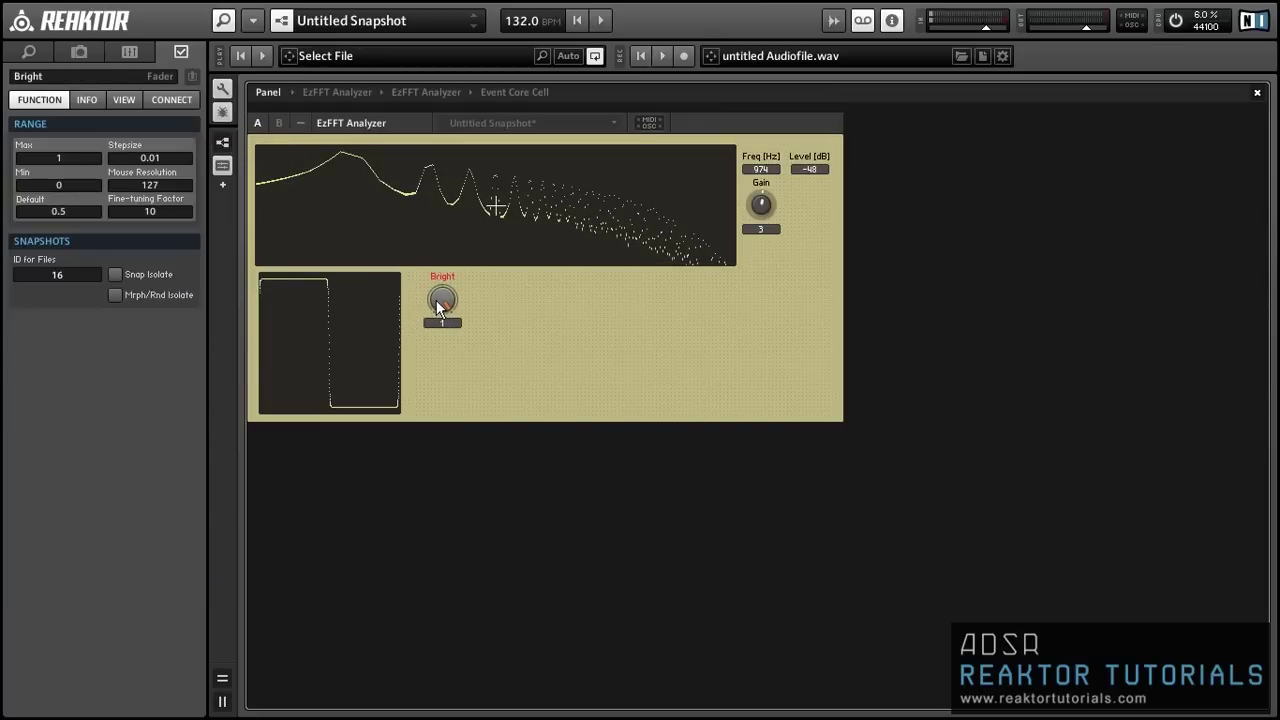
{"action": "left_click", "coordinate": [222, 90]}
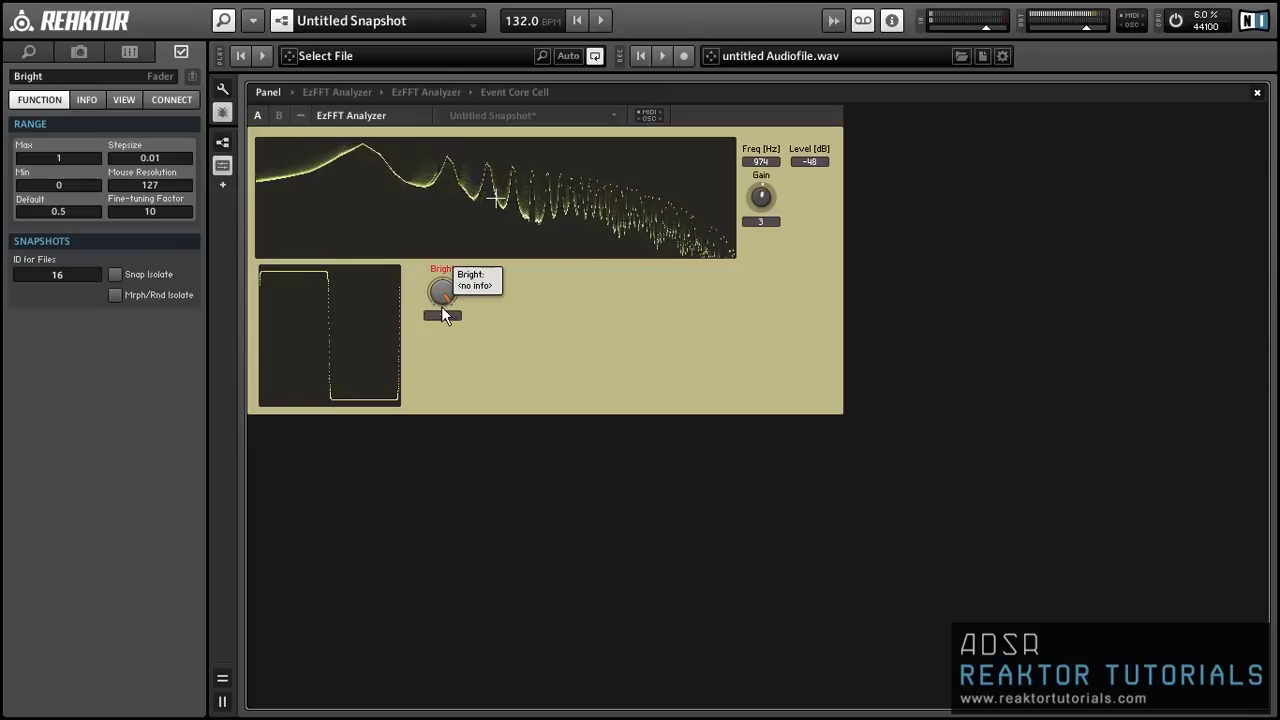
Turn Bright down and back up to test its range, then return to the EzFFT Analyzer structure.
{"action": "left_click_drag", "start_coordinate": [441, 306], "coordinate": [433, 343]}
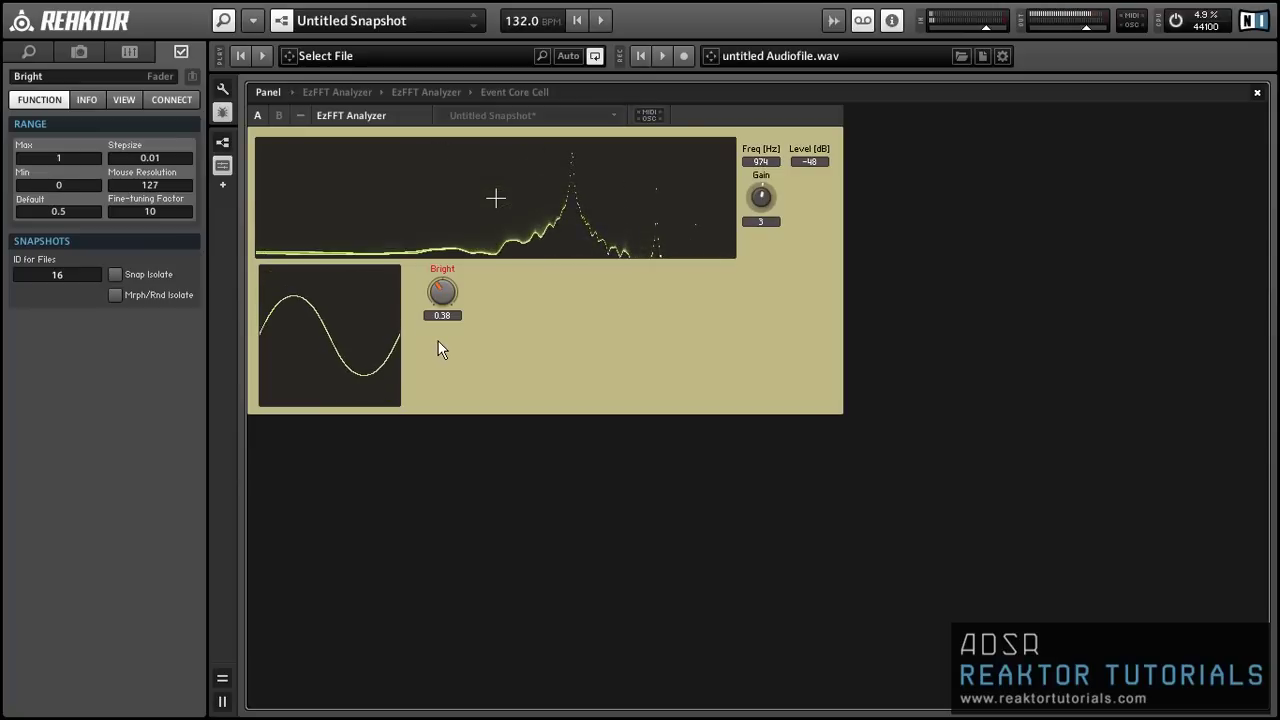
{"action": "left_click_drag", "start_coordinate": [447, 305], "coordinate": [461, 182]}
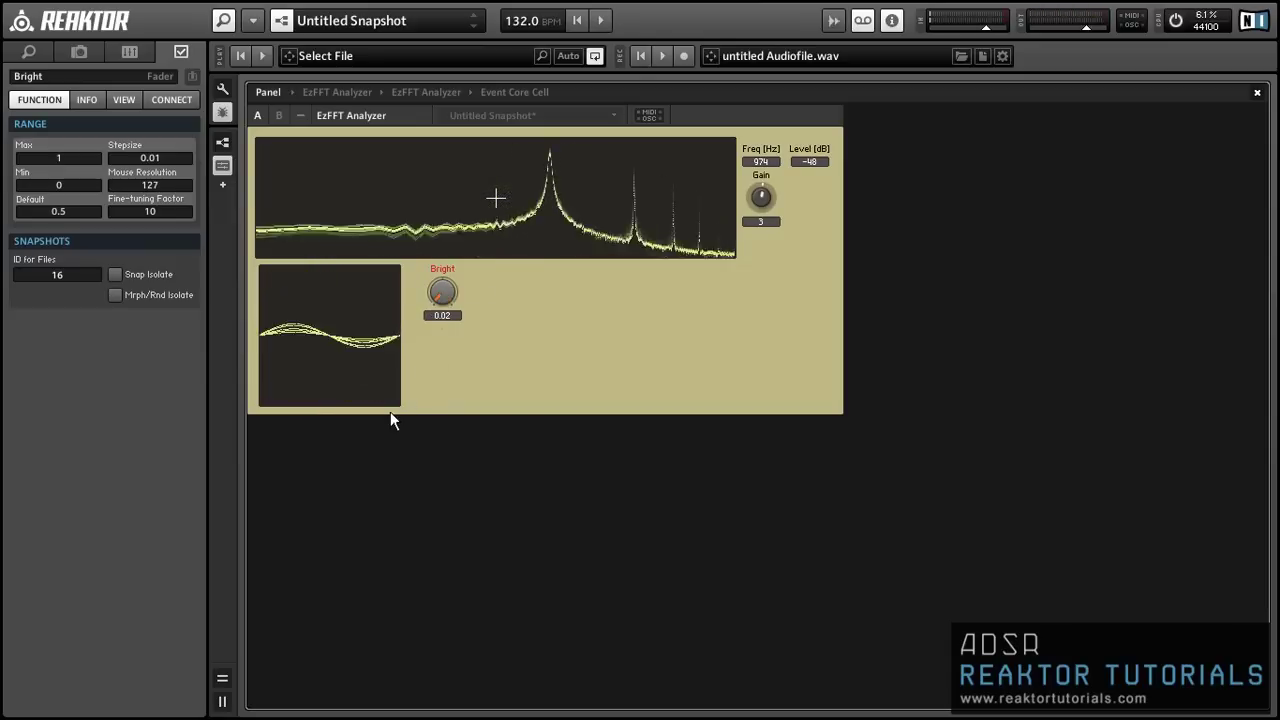
{"action": "double_click", "coordinate": [531, 295]}
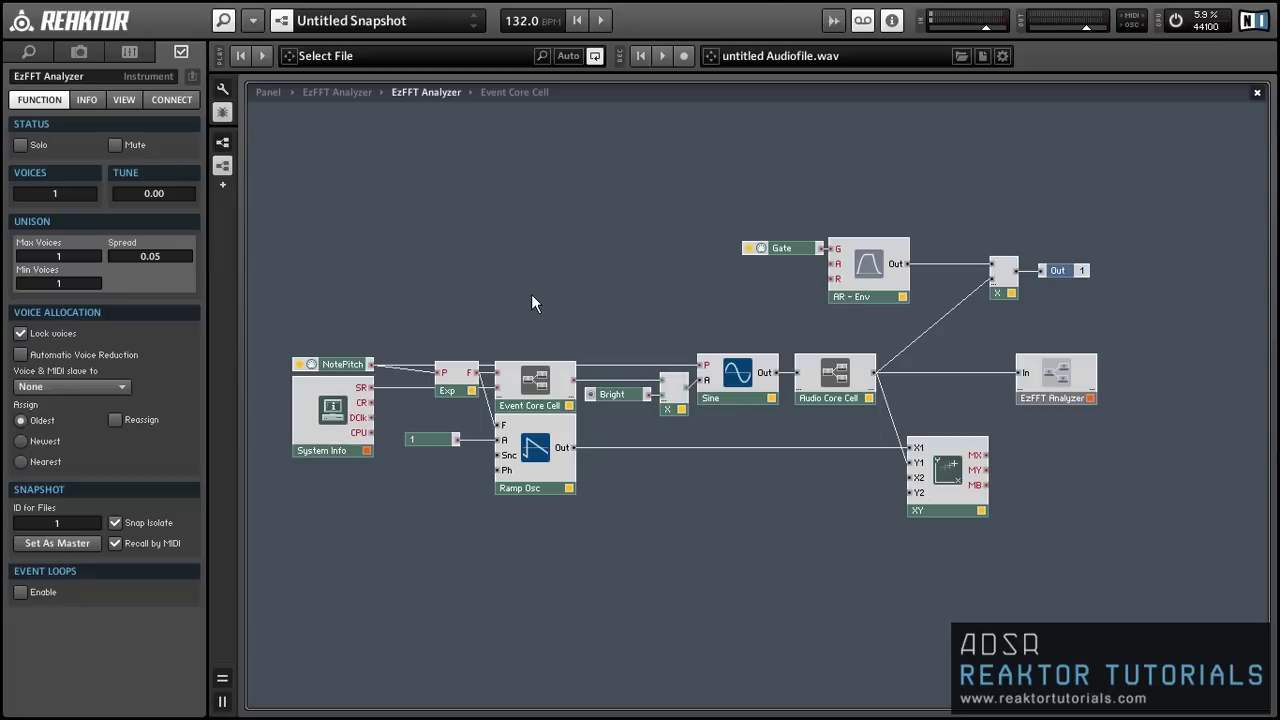
Shift the XY scope right, then add a Sine/Cosine module fed by the Ramp Osc output.
{"action": "left_click_drag", "start_coordinate": [928, 452], "coordinate": [1054, 489]}
{"action": "left_click", "coordinate": [891, 495]}
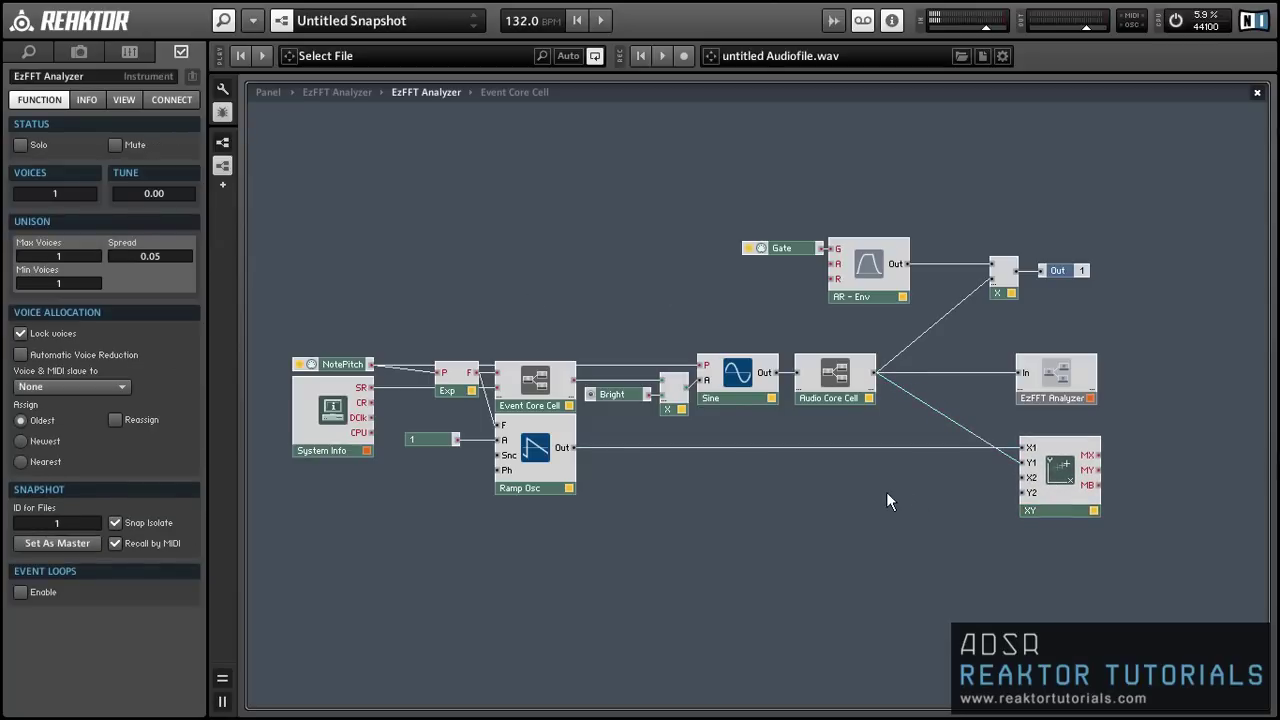
{"action": "right_click", "coordinate": [673, 515]}
{"action": "mouse_move", "coordinate": [801, 266]}
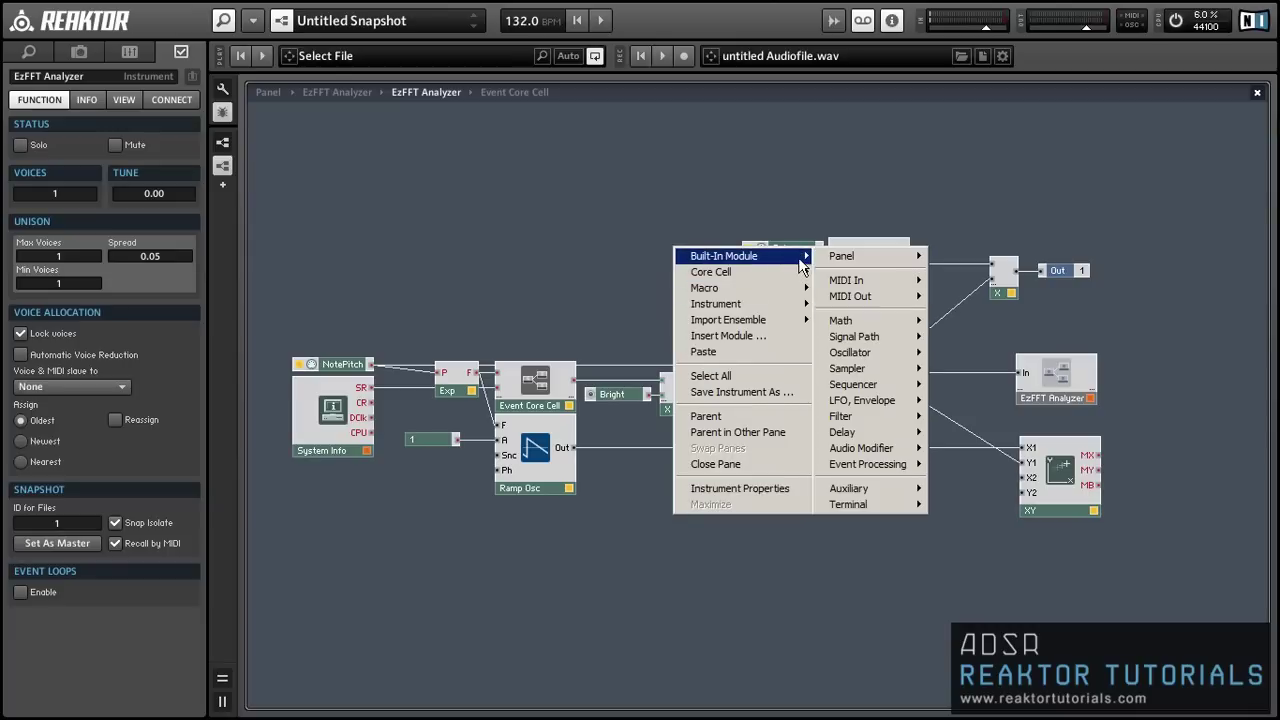
{"action": "mouse_move", "coordinate": [858, 320]}
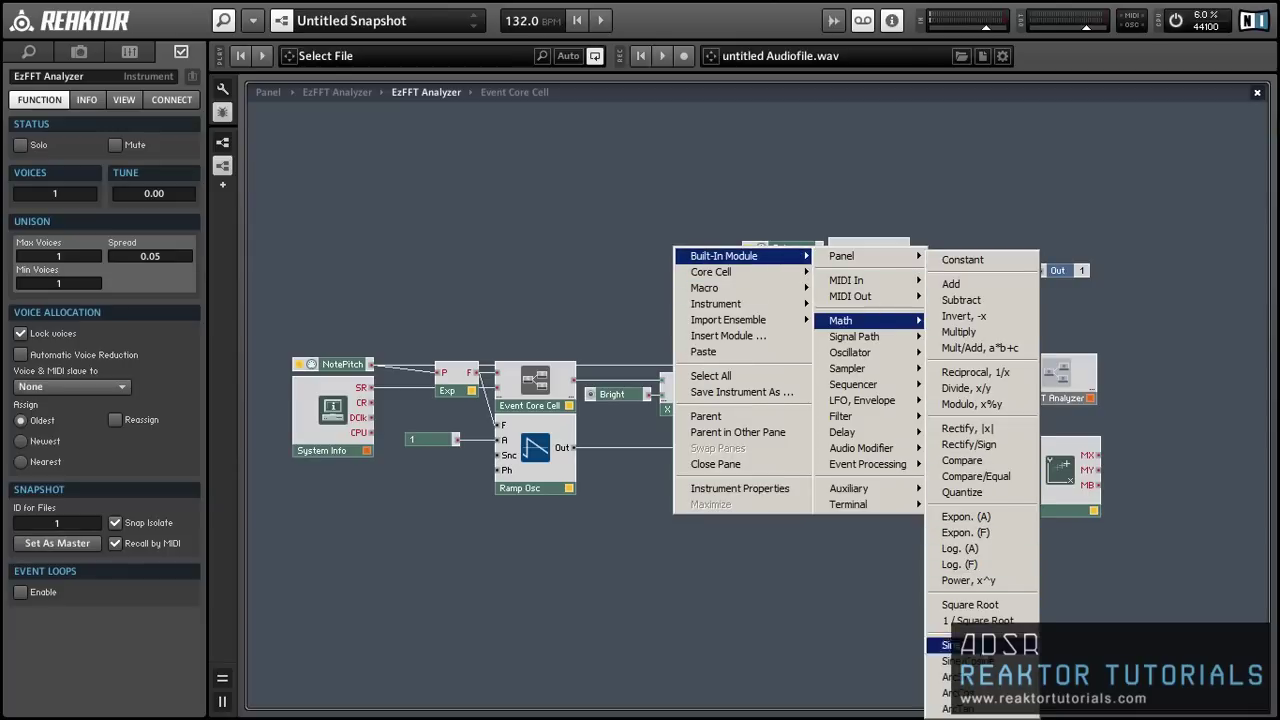
{"action": "left_click", "coordinate": [960, 661]}
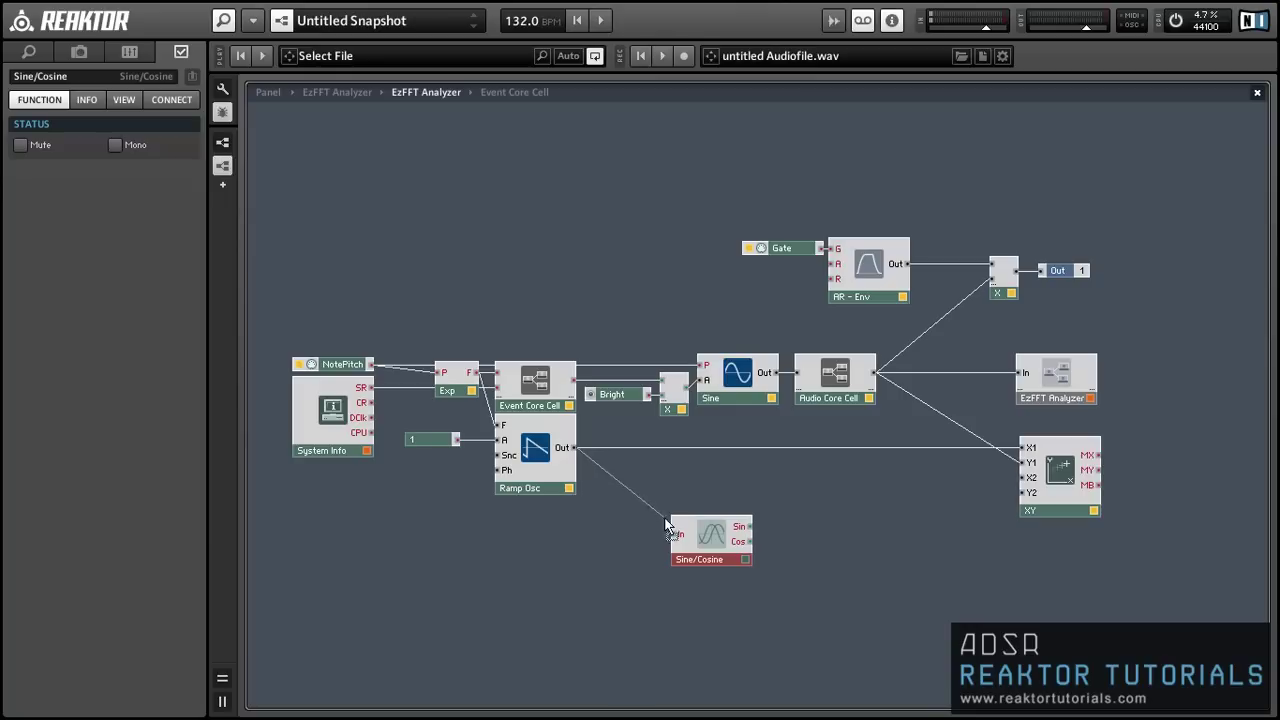
{"action": "left_click_drag", "start_coordinate": [665, 522], "coordinate": [768, 493]}
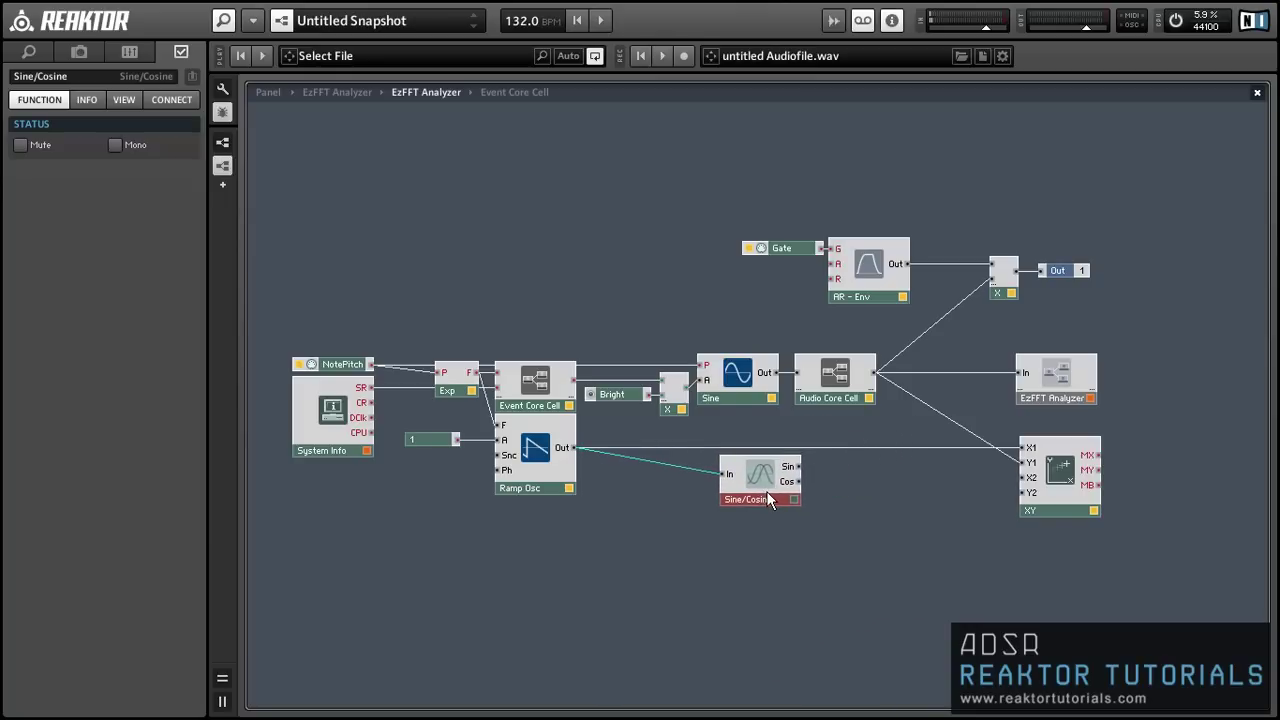
{"action": "left_click", "coordinate": [860, 484]}
Add a Multiply module combining the cosine with the Audio Core Cell, sending the product to the EzFFT Analyzer.
{"action": "right_click", "coordinate": [859, 479]}
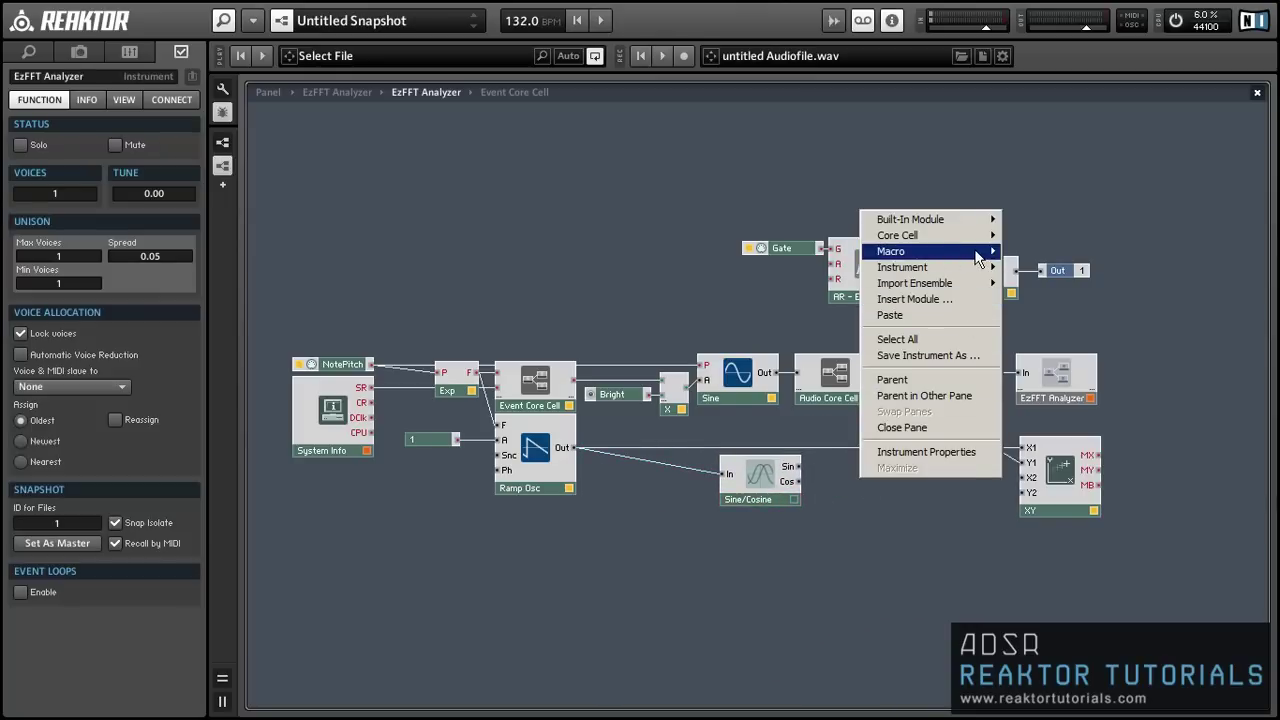
{"action": "mouse_move", "coordinate": [993, 228]}
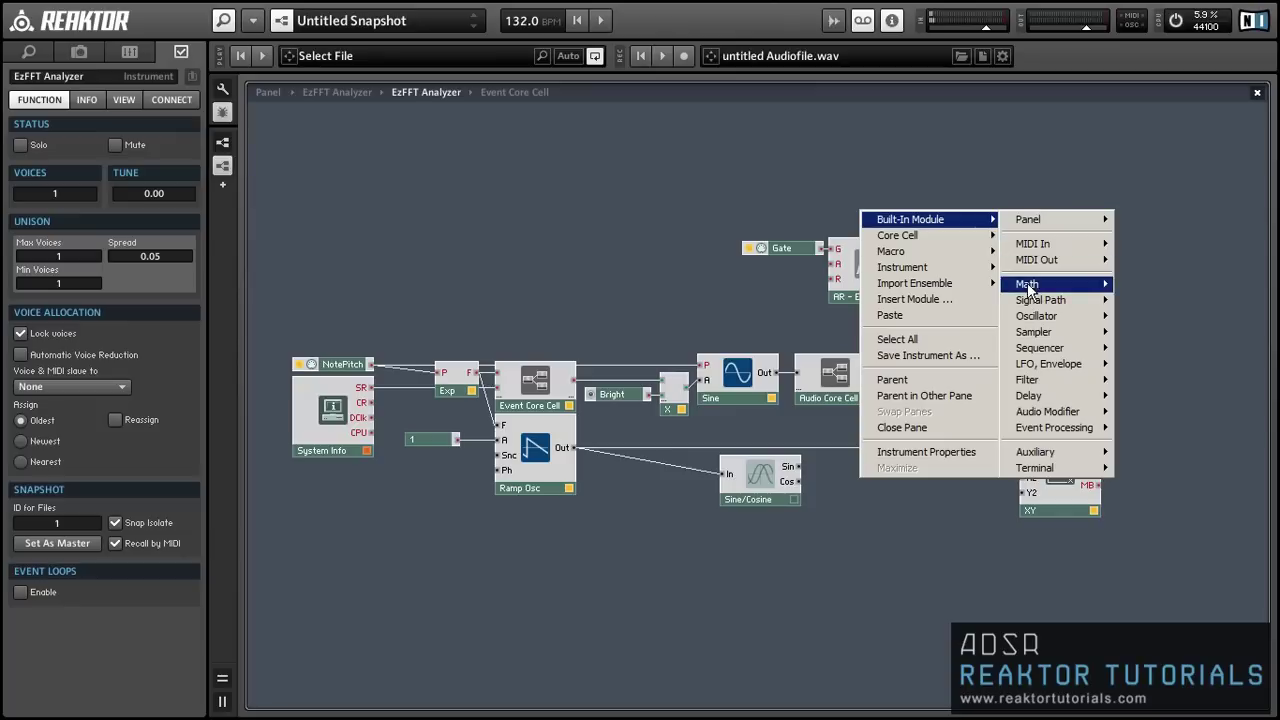
{"action": "mouse_move", "coordinate": [1032, 284]}
{"action": "left_click", "coordinate": [1192, 332]}
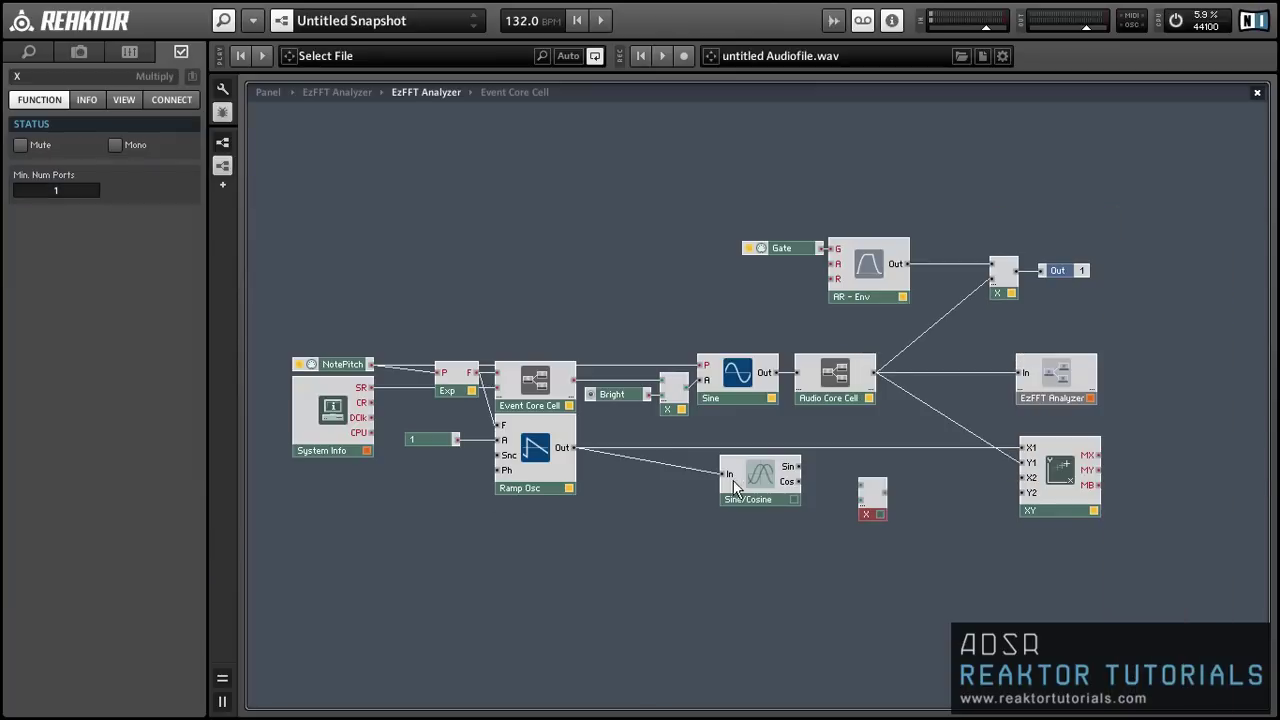
{"action": "left_click_drag", "start_coordinate": [788, 474], "coordinate": [921, 419]}
{"action": "left_click_drag", "start_coordinate": [871, 508], "coordinate": [992, 280]}
{"action": "mouse_move", "coordinate": [922, 428]}
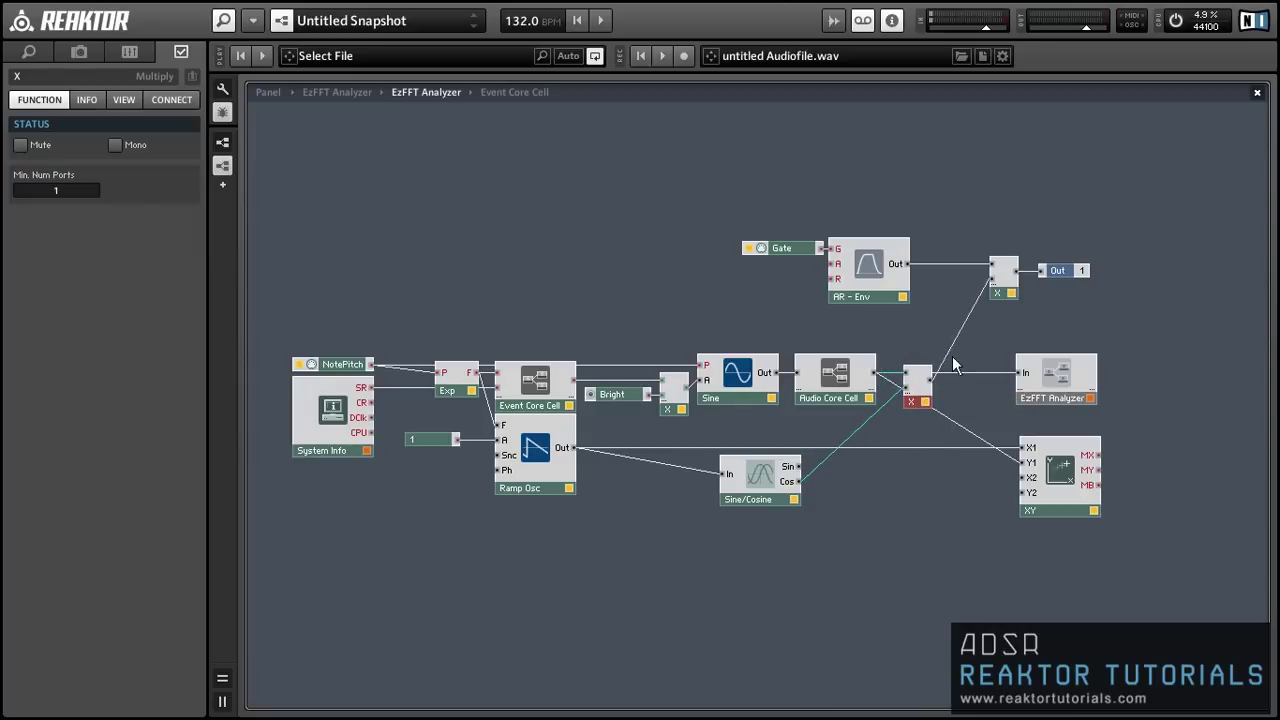
{"action": "left_click_drag", "start_coordinate": [972, 394], "coordinate": [1020, 373]}
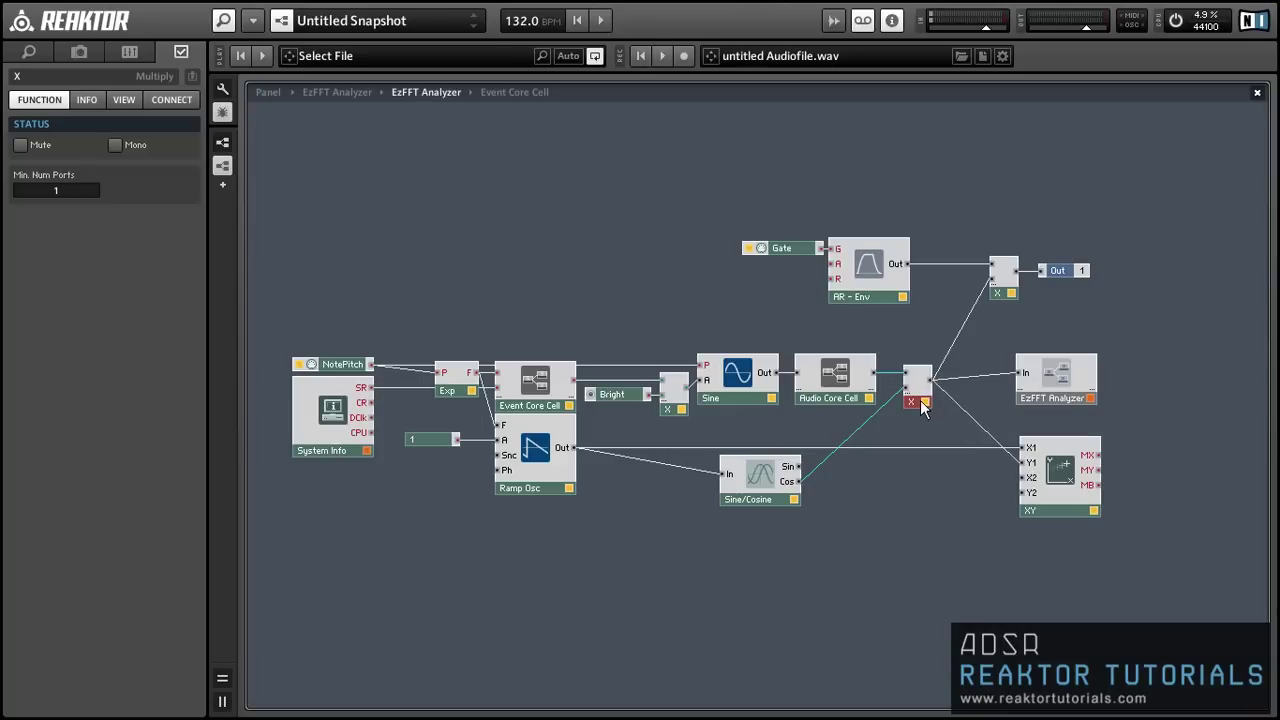
{"action": "left_click_drag", "start_coordinate": [922, 406], "coordinate": [914, 408]}
{"action": "left_click_drag", "start_coordinate": [1058, 396], "coordinate": [1071, 394]}
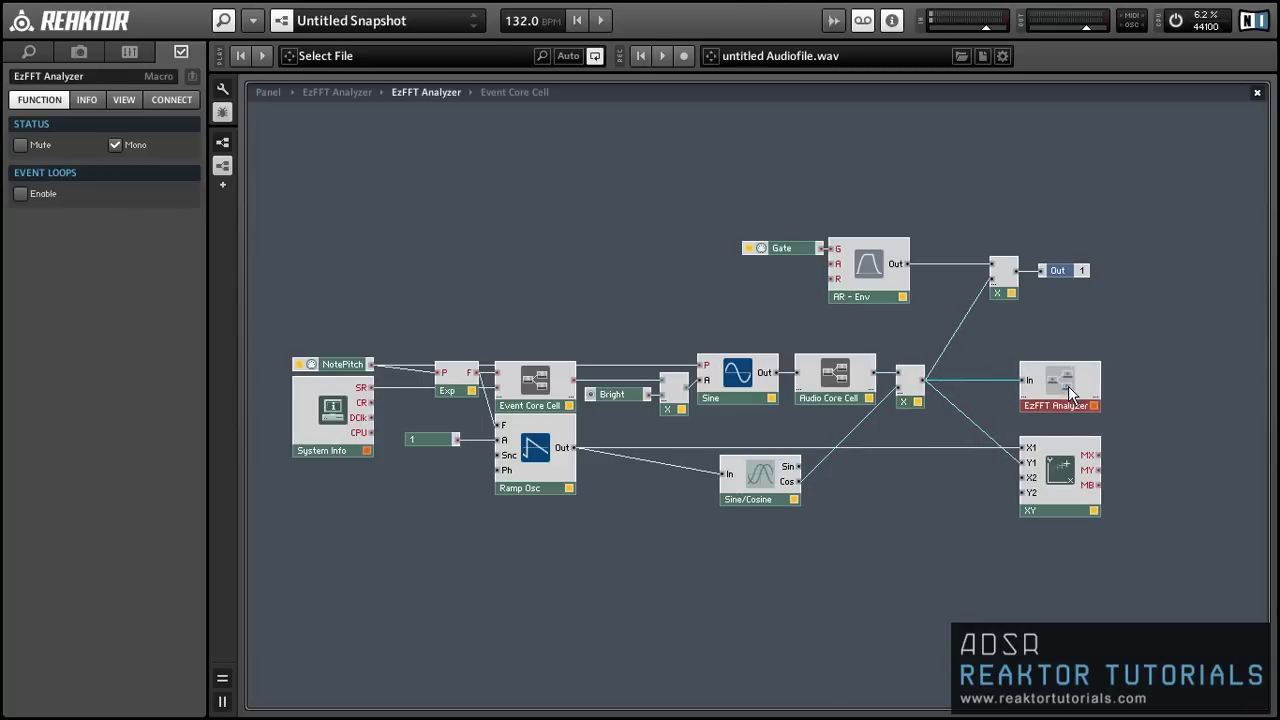
On the panel, sweep Bright from 1 down toward 0, through 0.26 and 0.52, leaving it at 0.88.
{"action": "left_click", "coordinate": [781, 279]}
{"action": "left_click", "coordinate": [268, 92]}
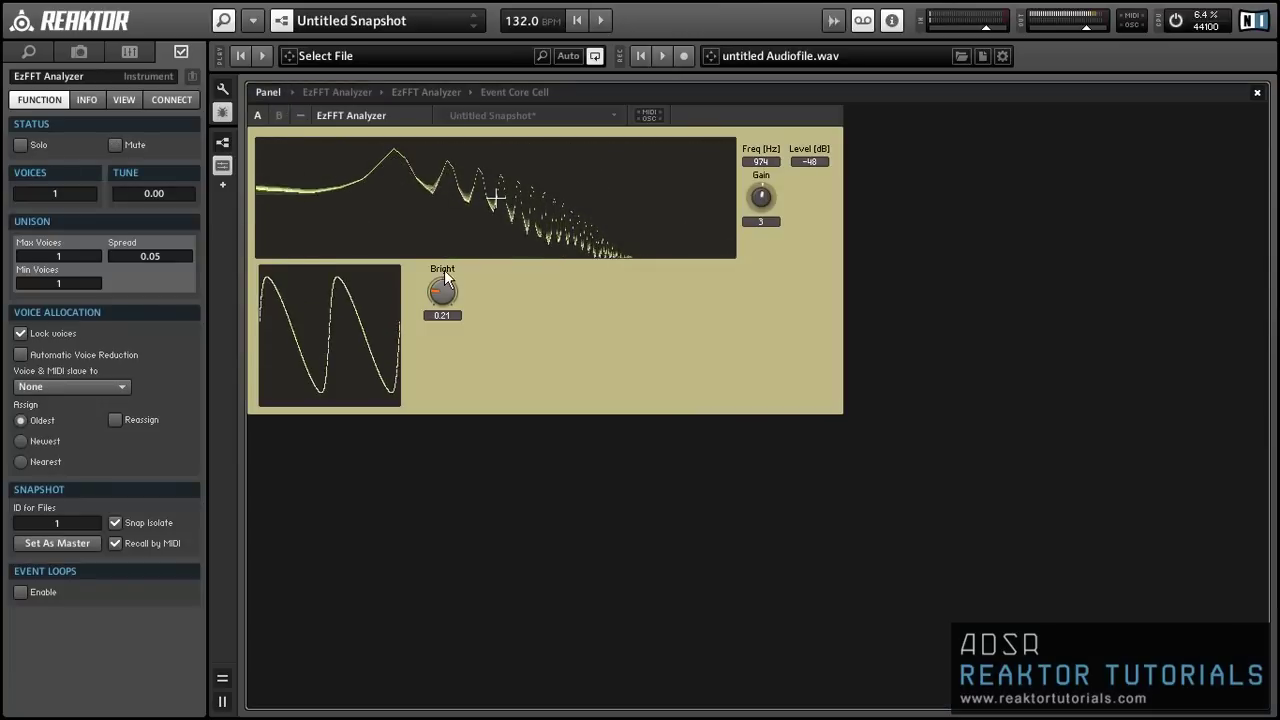
{"action": "left_click_drag", "start_coordinate": [431, 292], "coordinate": [404, 166]}
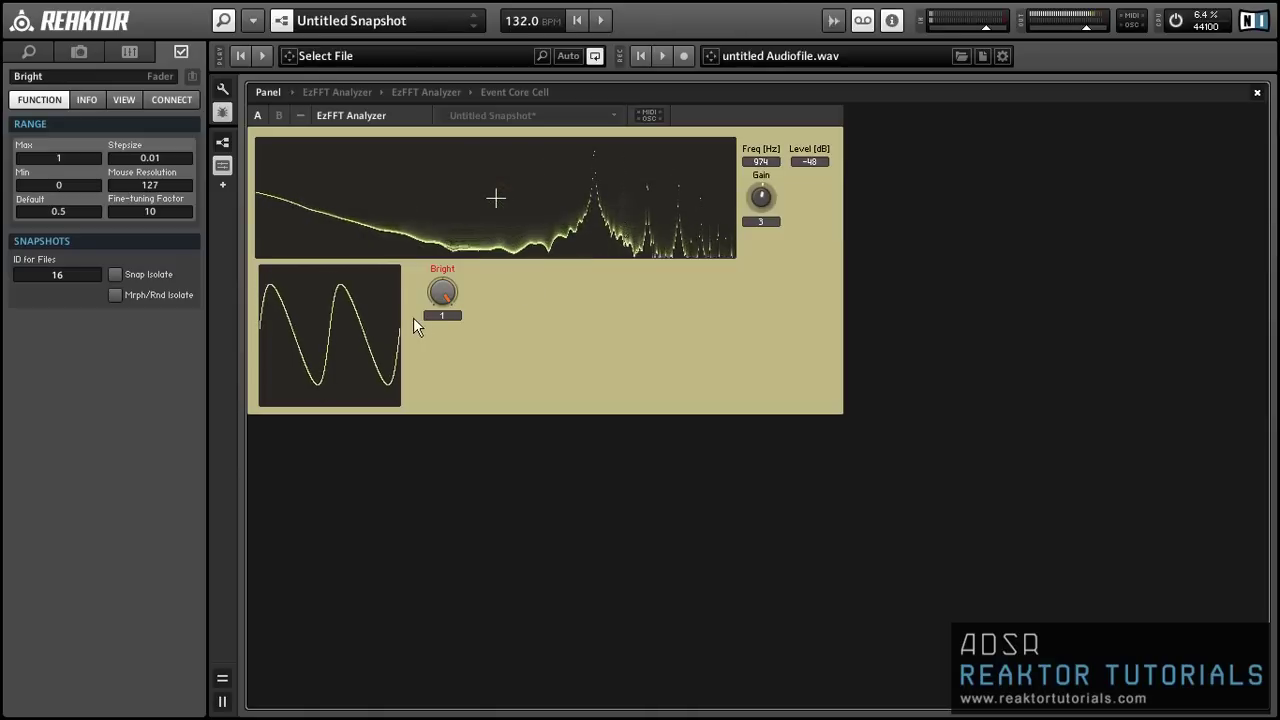
{"action": "left_click_drag", "start_coordinate": [433, 314], "coordinate": [436, 427]}
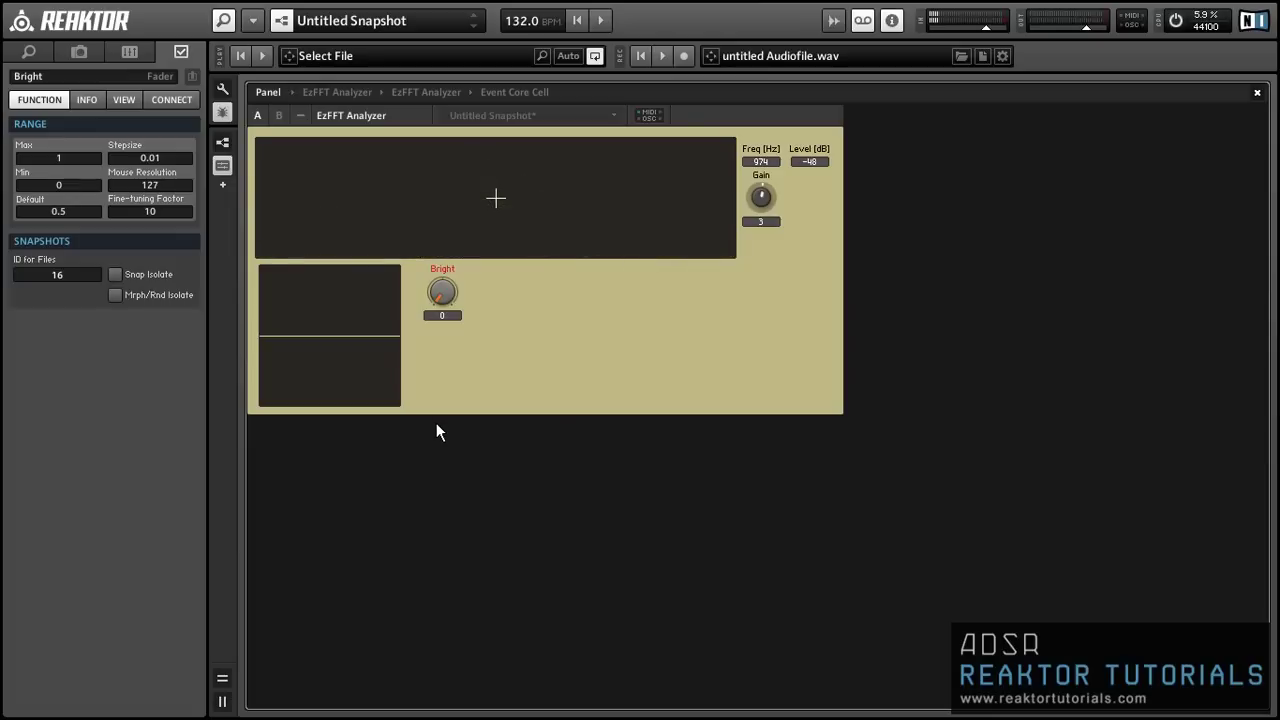
{"action": "left_click_drag", "start_coordinate": [448, 291], "coordinate": [448, 258]}
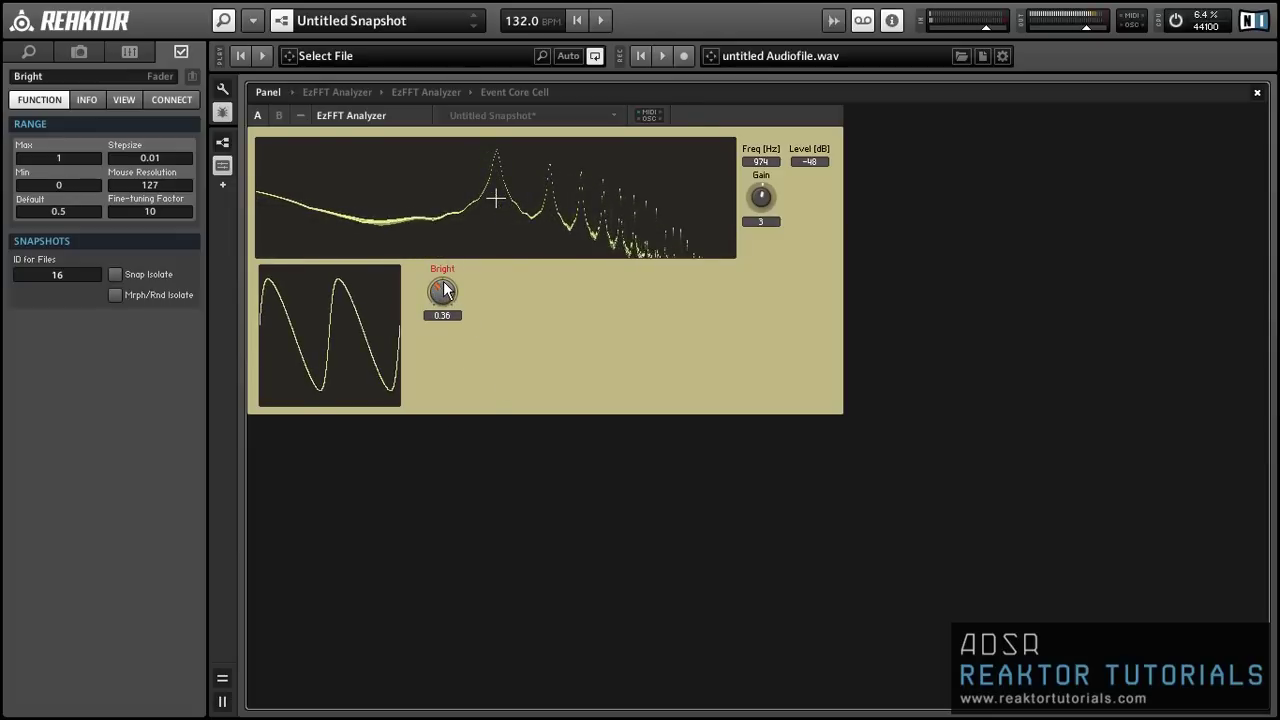
{"action": "left_click_drag", "start_coordinate": [443, 303], "coordinate": [439, 266]}
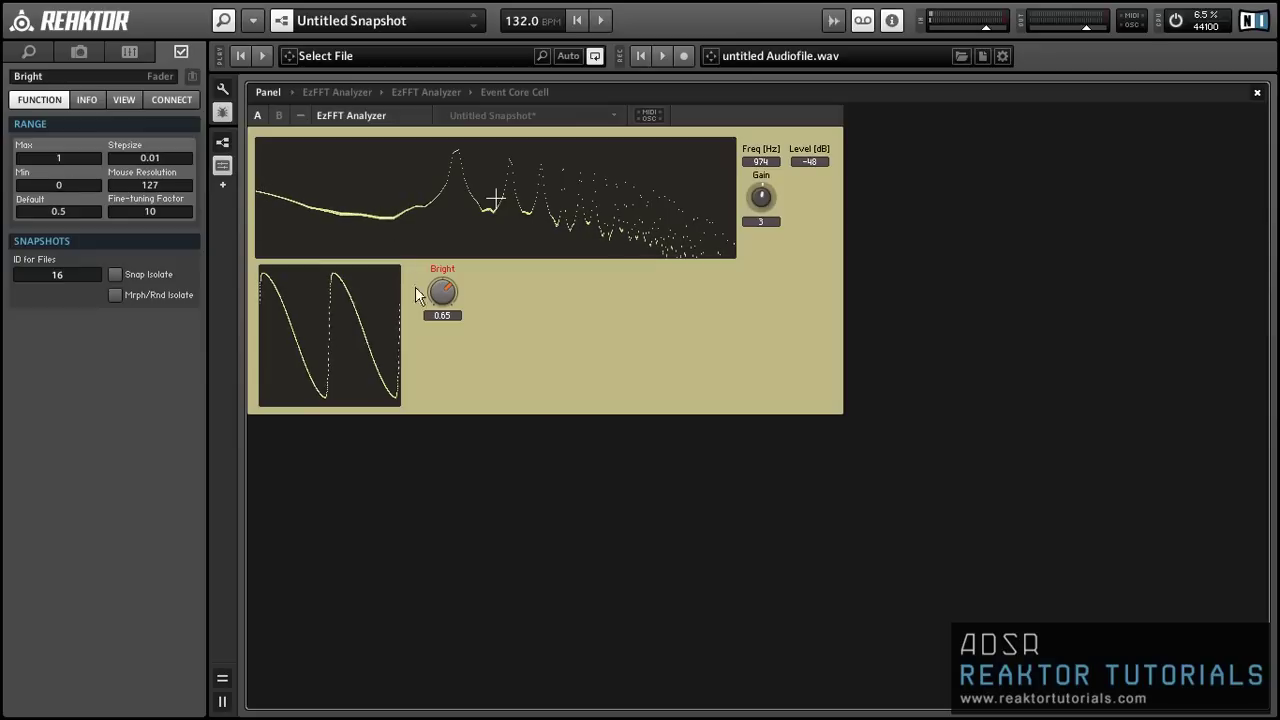
{"action": "mouse_move", "coordinate": [442, 292]}
{"action": "left_mouse_down"}
{"action": "mouse_move", "coordinate": [444, 367]}
{"action": "mouse_move", "coordinate": [437, 281]}
{"action": "left_mouse_up"}
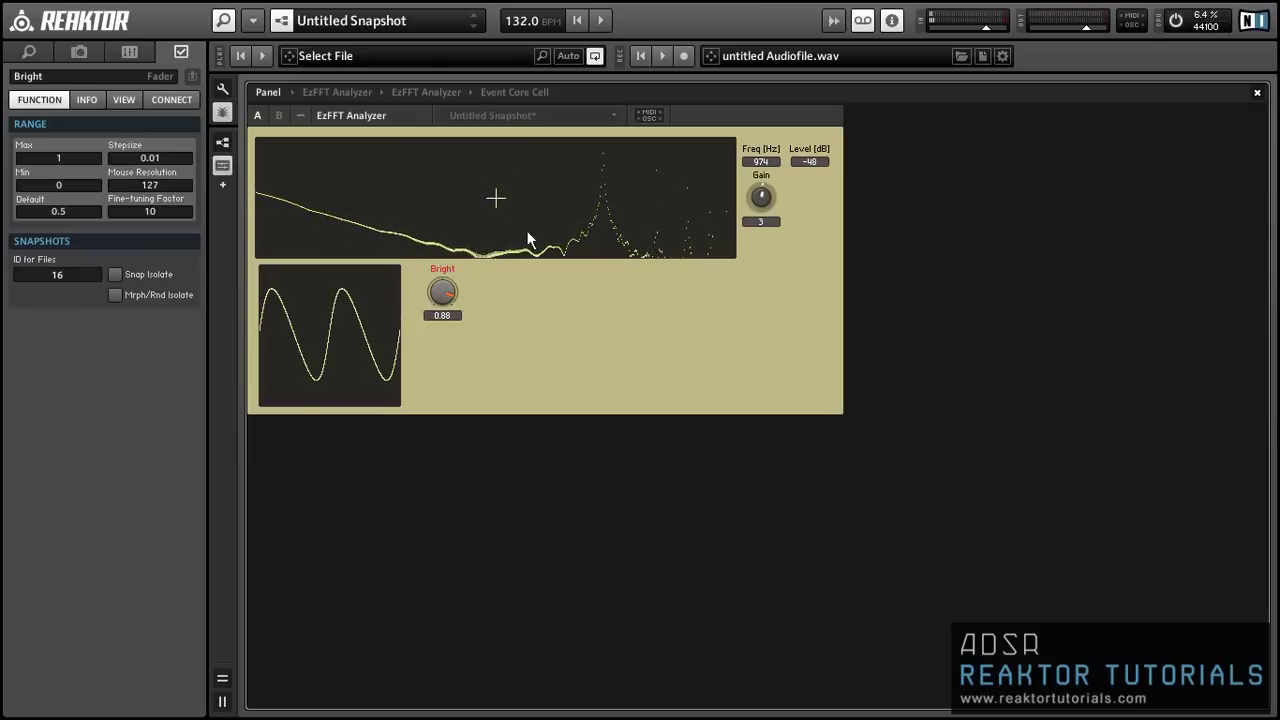
{"action": "double_click", "coordinate": [533, 295]}
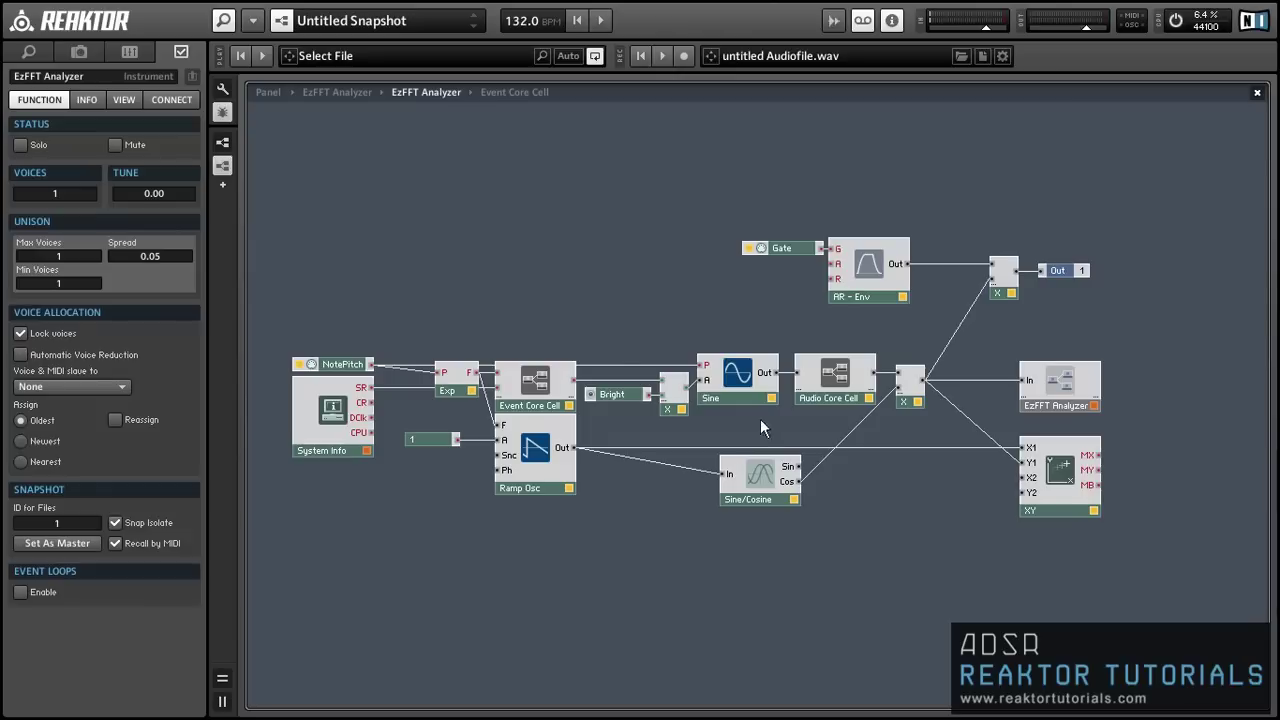
Insert a DC Trap via the 'dc' search and feed the ring-mod product into its x(n) input.
{"action": "left_click_drag", "start_coordinate": [775, 495], "coordinate": [767, 495]}
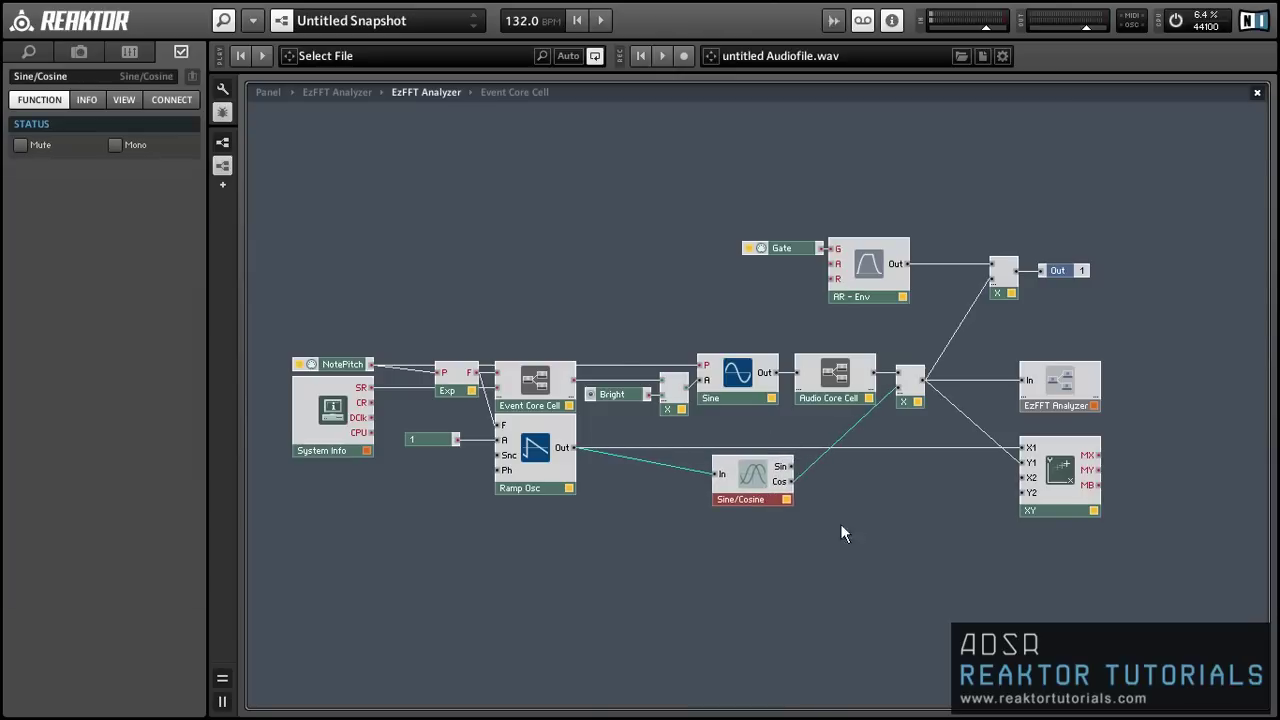
{"action": "left_click", "coordinate": [854, 525]}
{"action": "double_click", "coordinate": [854, 525]}
{"action": "type", "text": "dc"}
{"action": "key", "text": "Return"}
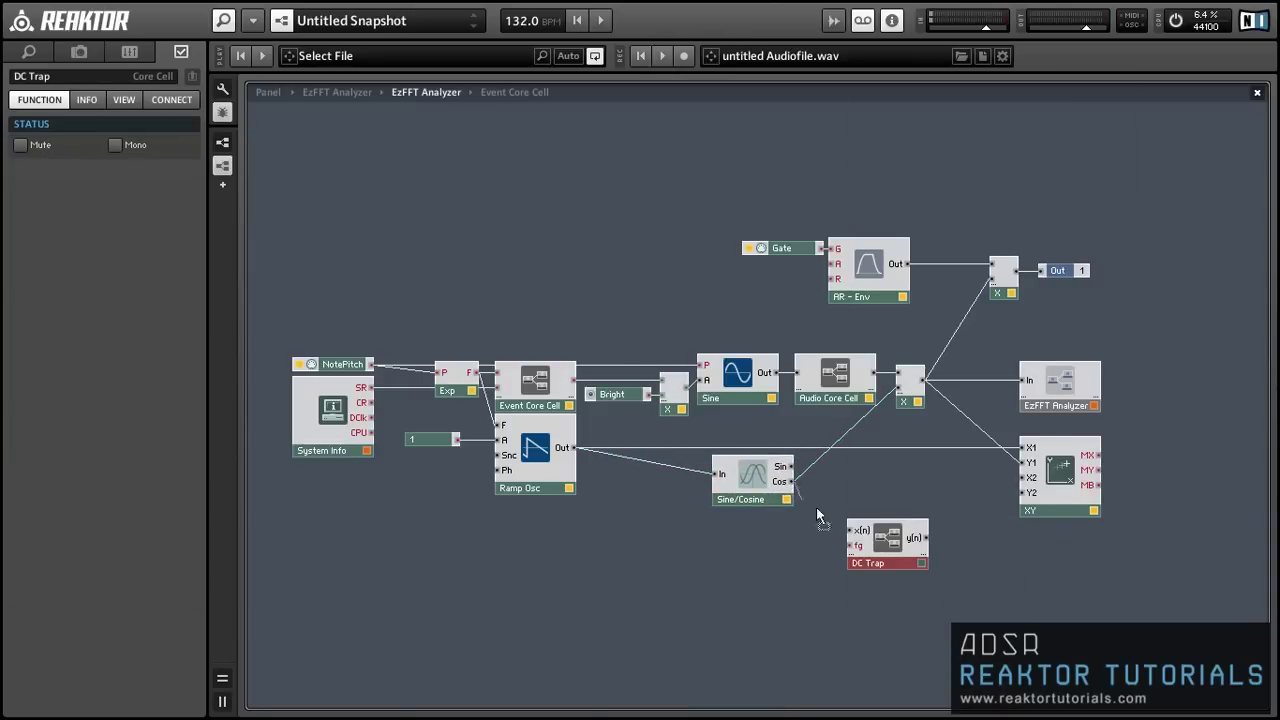
{"action": "left_click_drag", "start_coordinate": [890, 535], "coordinate": [1044, 314]}
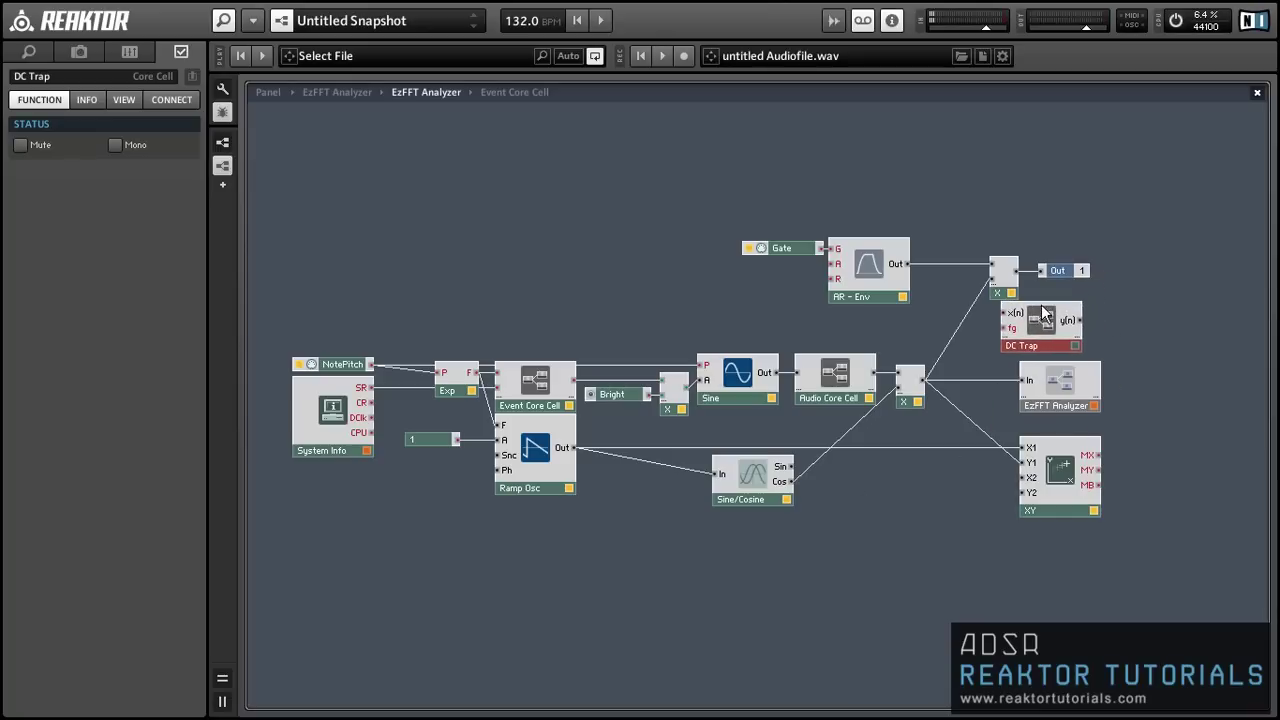
{"action": "left_click_drag", "start_coordinate": [952, 366], "coordinate": [1003, 313]}
Give the DC Trap's fg input a constant of 5 and arrange the trap, analyzer and XY scope.
{"action": "right_click", "coordinate": [1005, 328]}
{"action": "left_click", "coordinate": [1060, 357]}
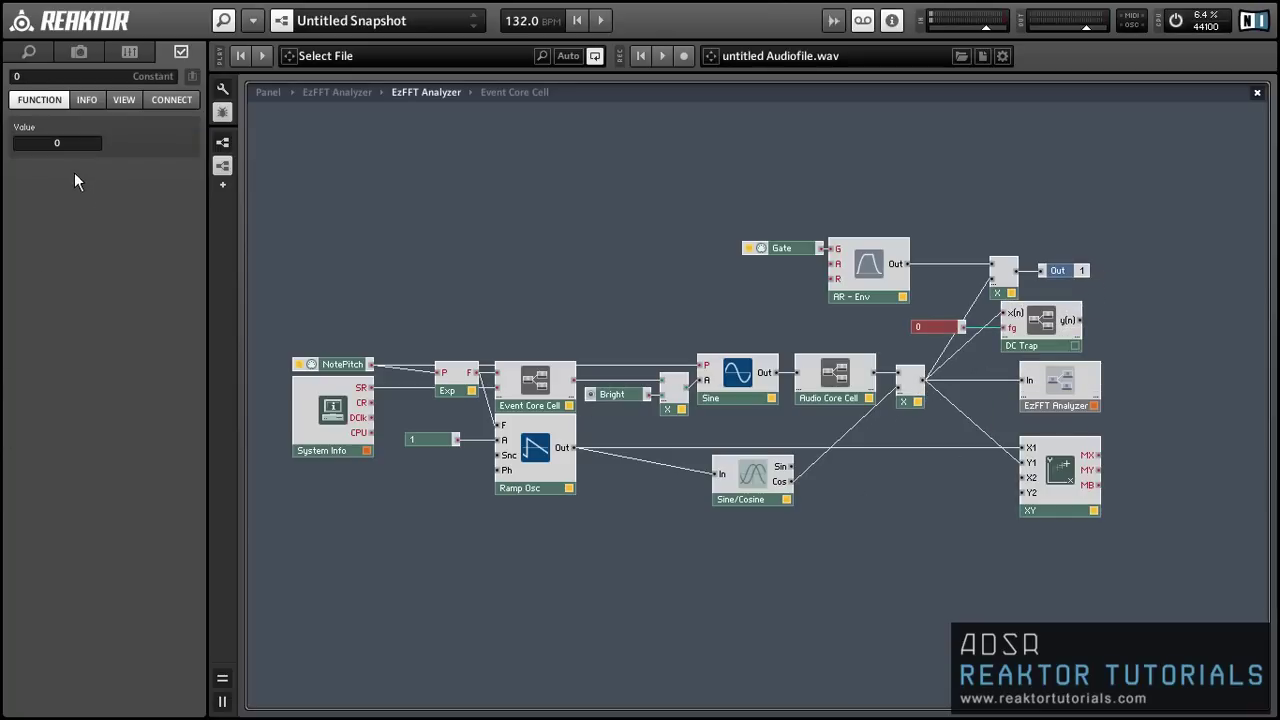
{"action": "left_click", "coordinate": [84, 144]}
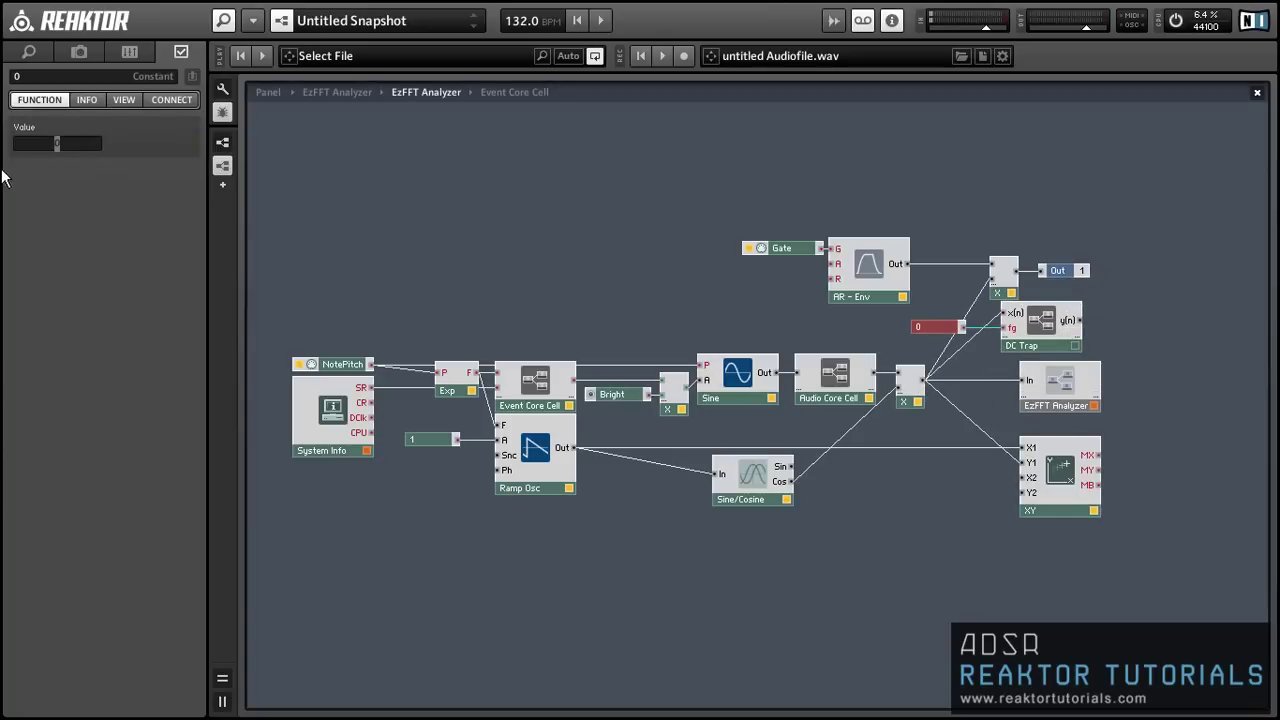
{"action": "left_click", "coordinate": [1168, 482]}
{"action": "left_click_drag", "start_coordinate": [945, 328], "coordinate": [970, 330]}
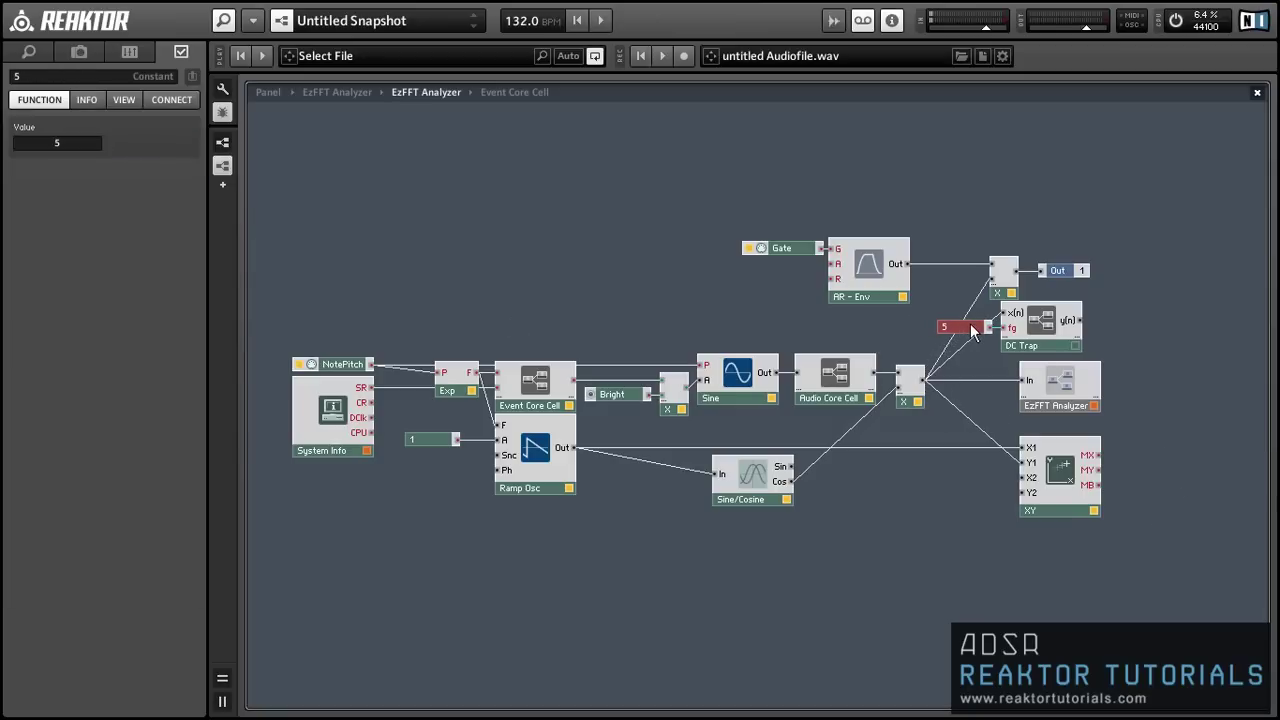
{"action": "left_click_drag", "start_coordinate": [1120, 444], "coordinate": [1163, 398]}
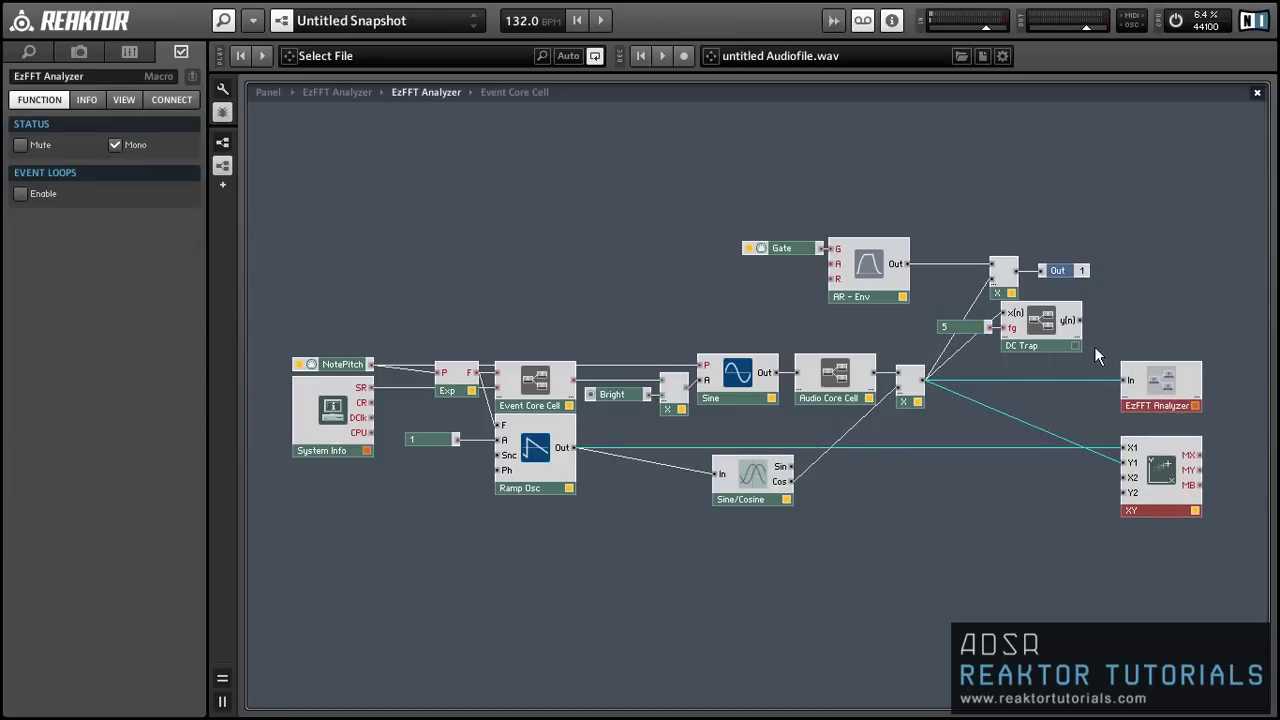
{"action": "left_click_drag", "start_coordinate": [1081, 346], "coordinate": [998, 288]}
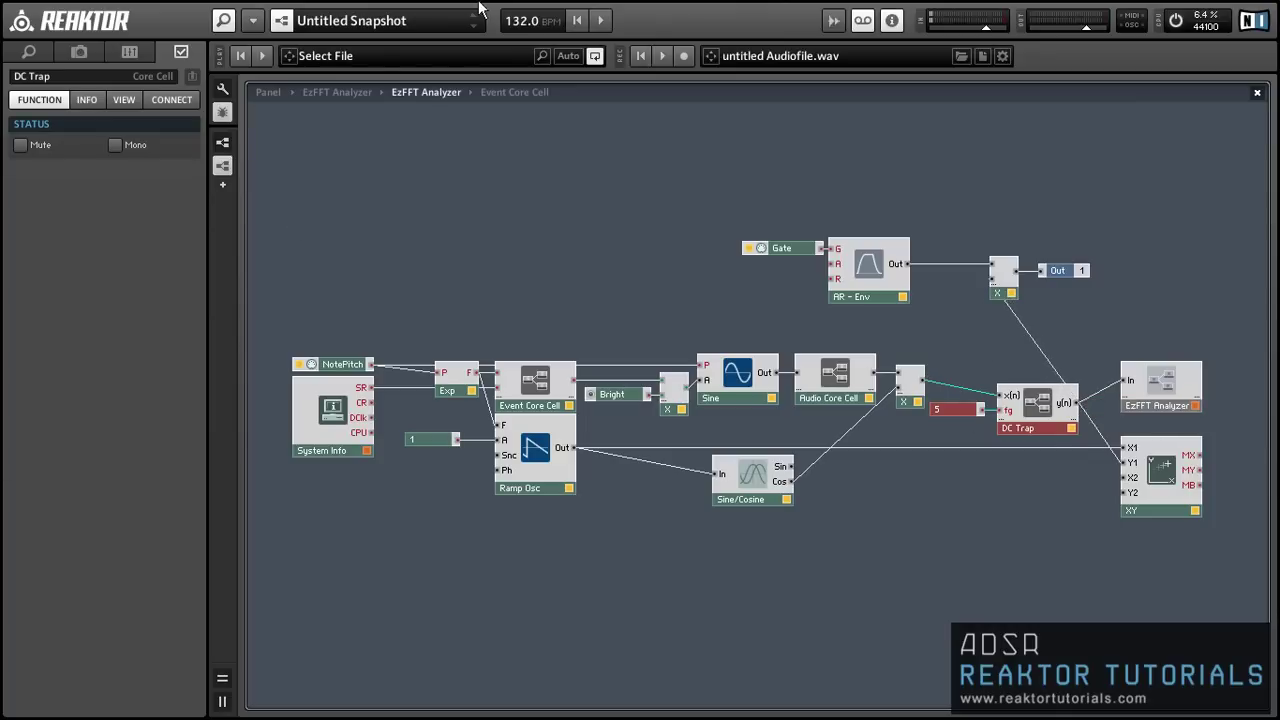
Show the EzFFT Analyzer panel with its single-peak spectrum and clean sine on the scope.
{"action": "left_click", "coordinate": [267, 92]}
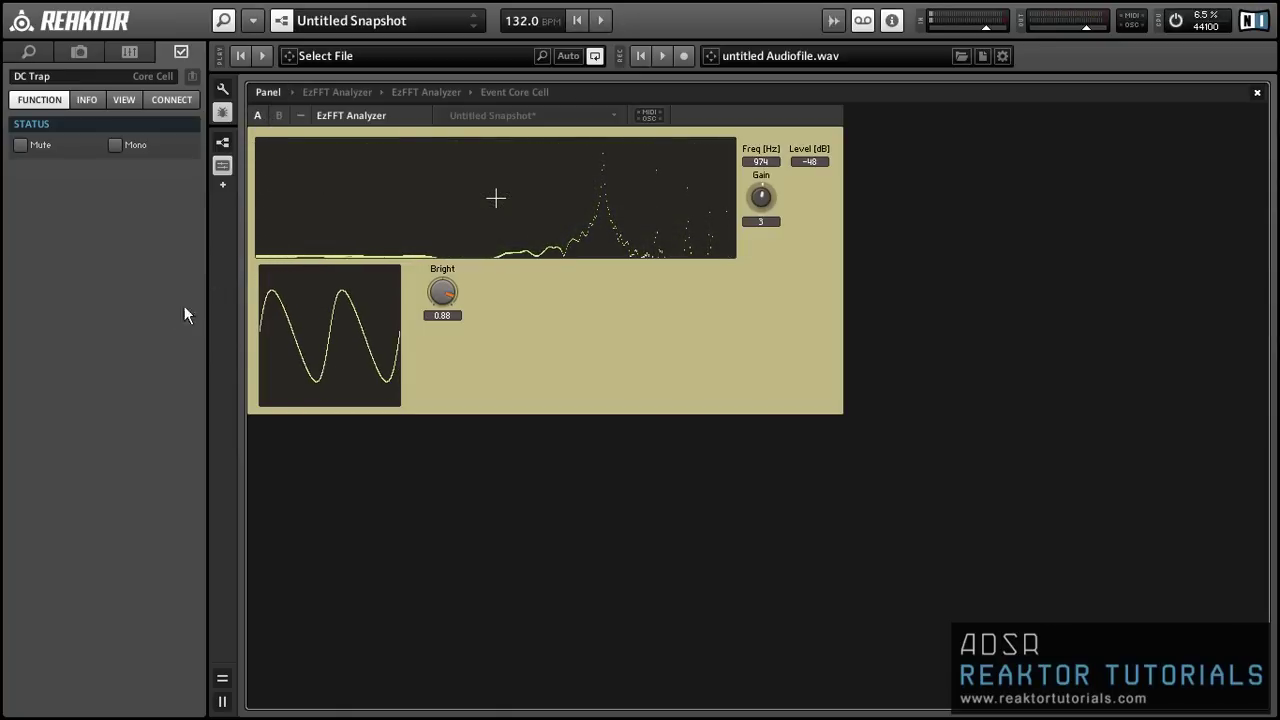
{"action": "left_click", "coordinate": [607, 194]}
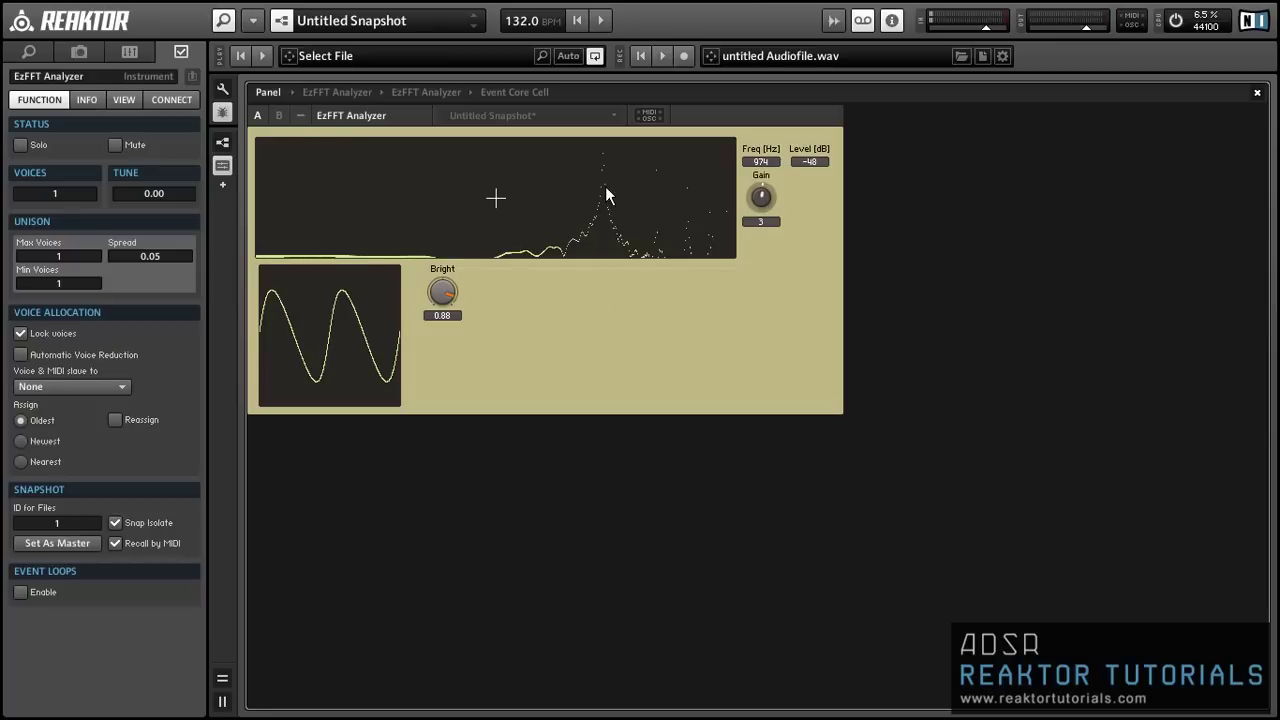